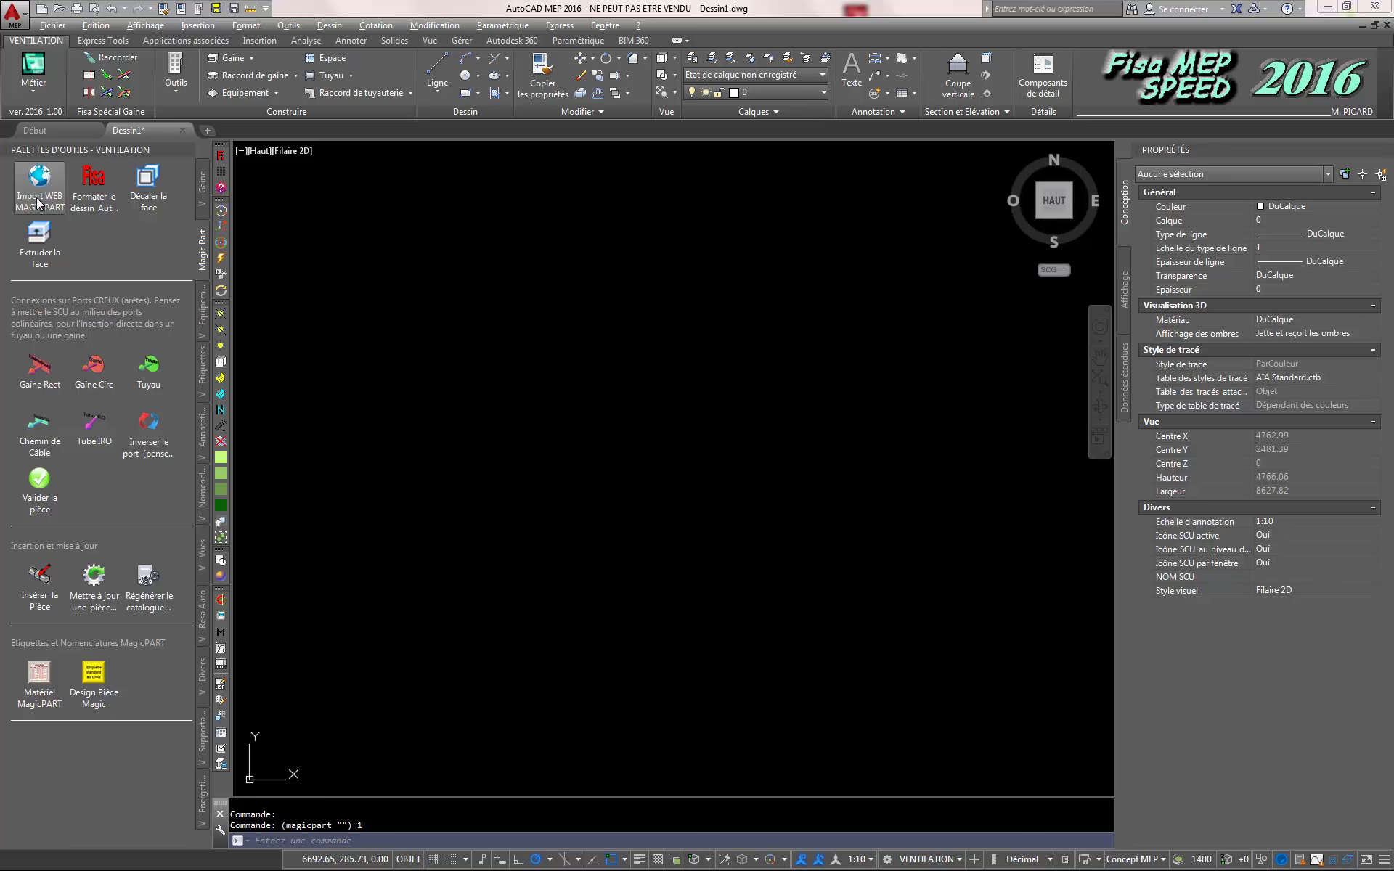
Step: Launch the MagicPART web import and go to the TraceParts catalogue of all manufacturers
{"action": "left_click", "coordinate": [38, 203]}
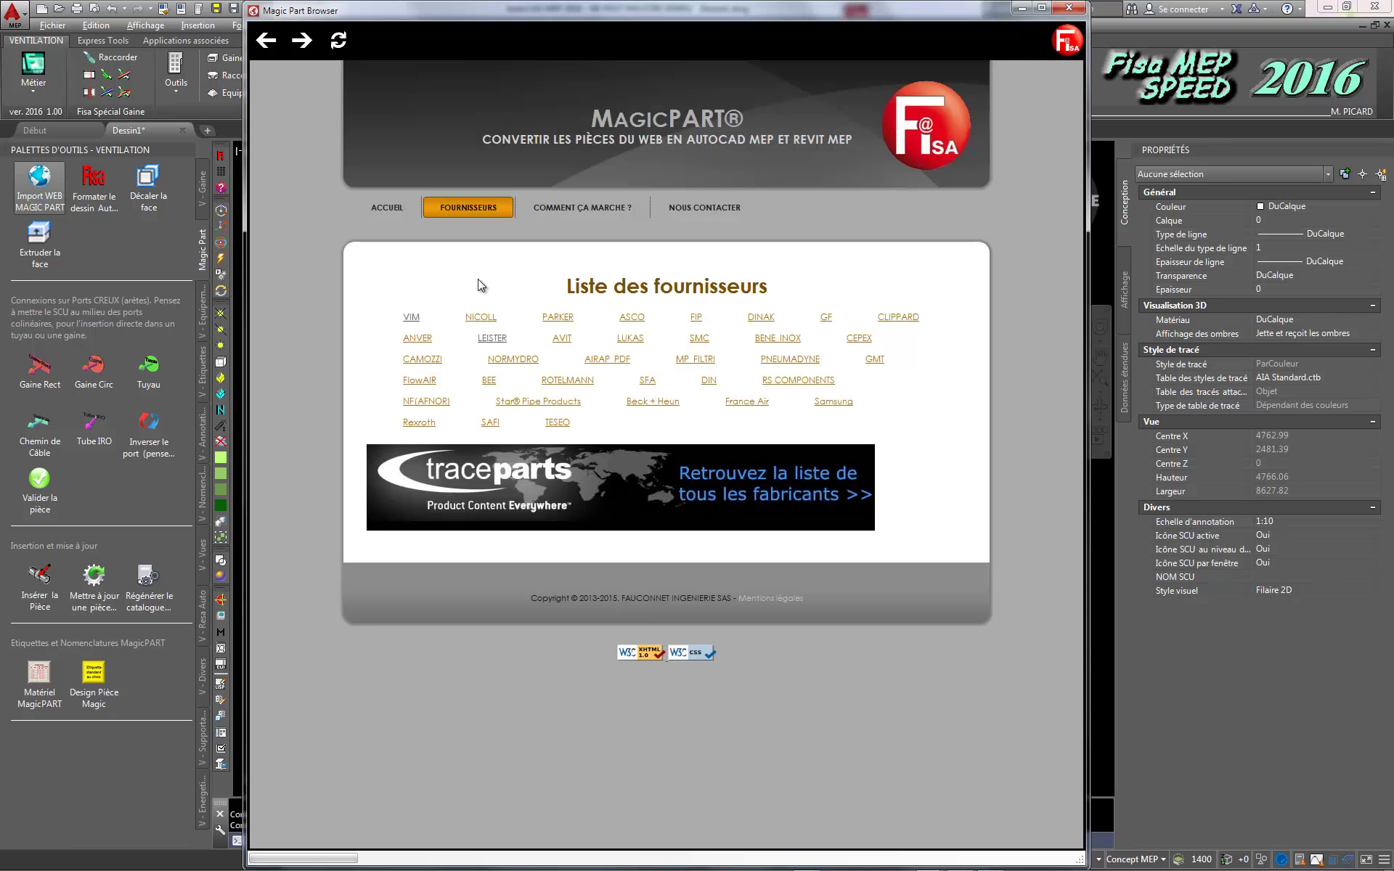
{"action": "left_click", "coordinate": [740, 494]}
{"action": "left_click", "coordinate": [740, 494]}
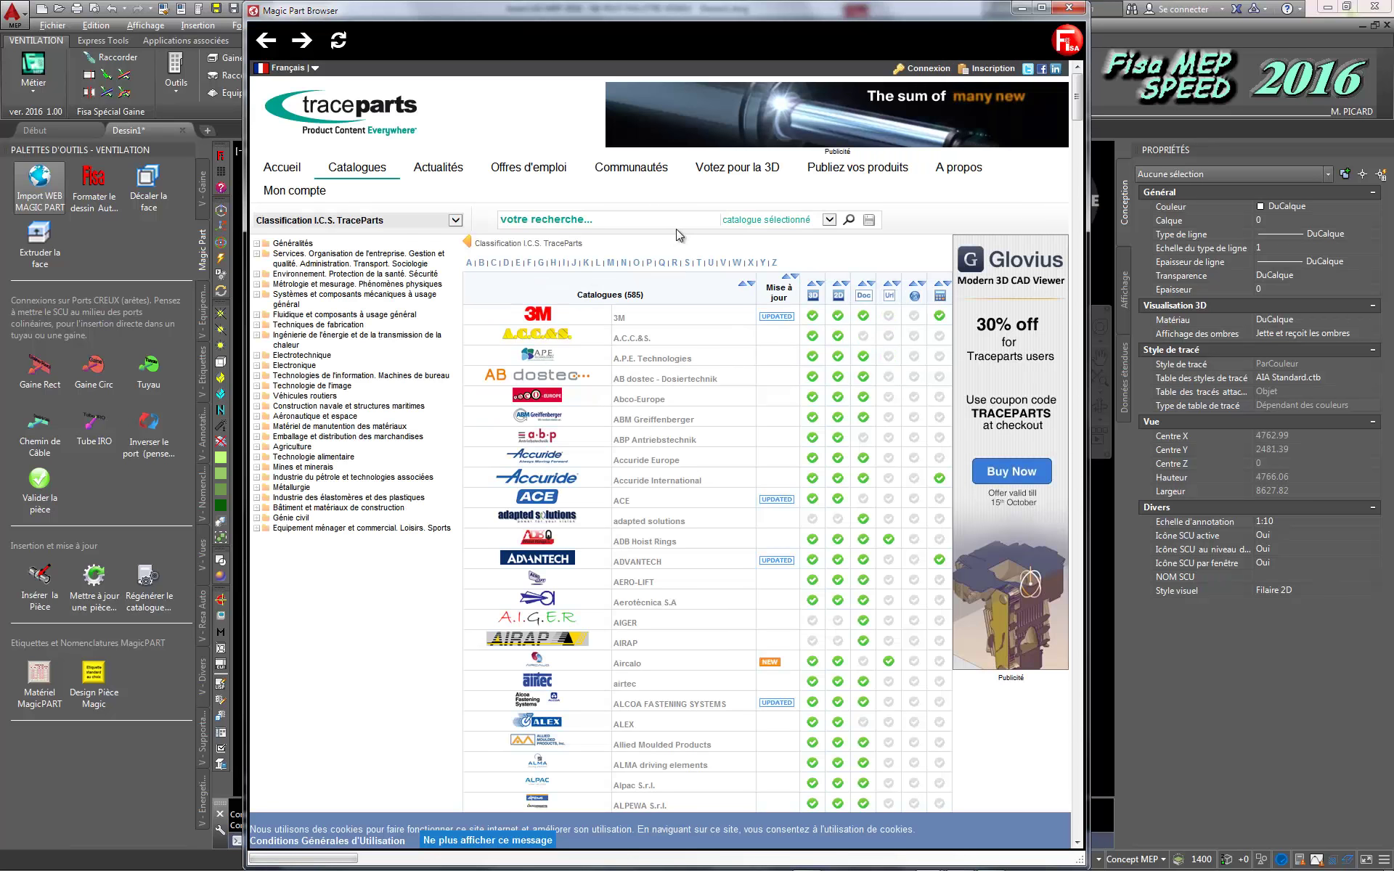
Step: Search the whole TraceParts site for "pompe"
{"action": "left_click", "coordinate": [740, 220]}
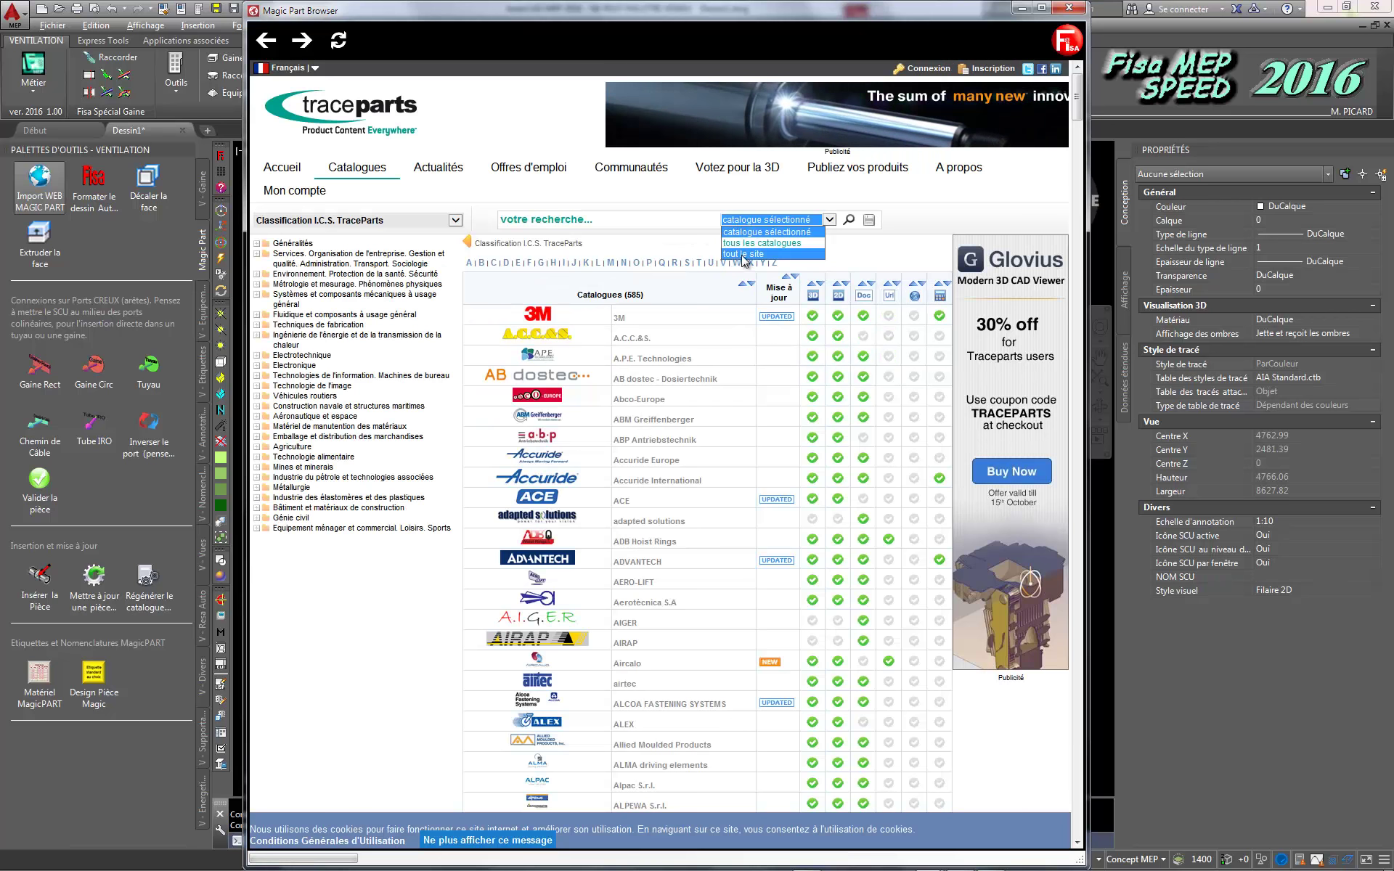
{"action": "left_click", "coordinate": [742, 253]}
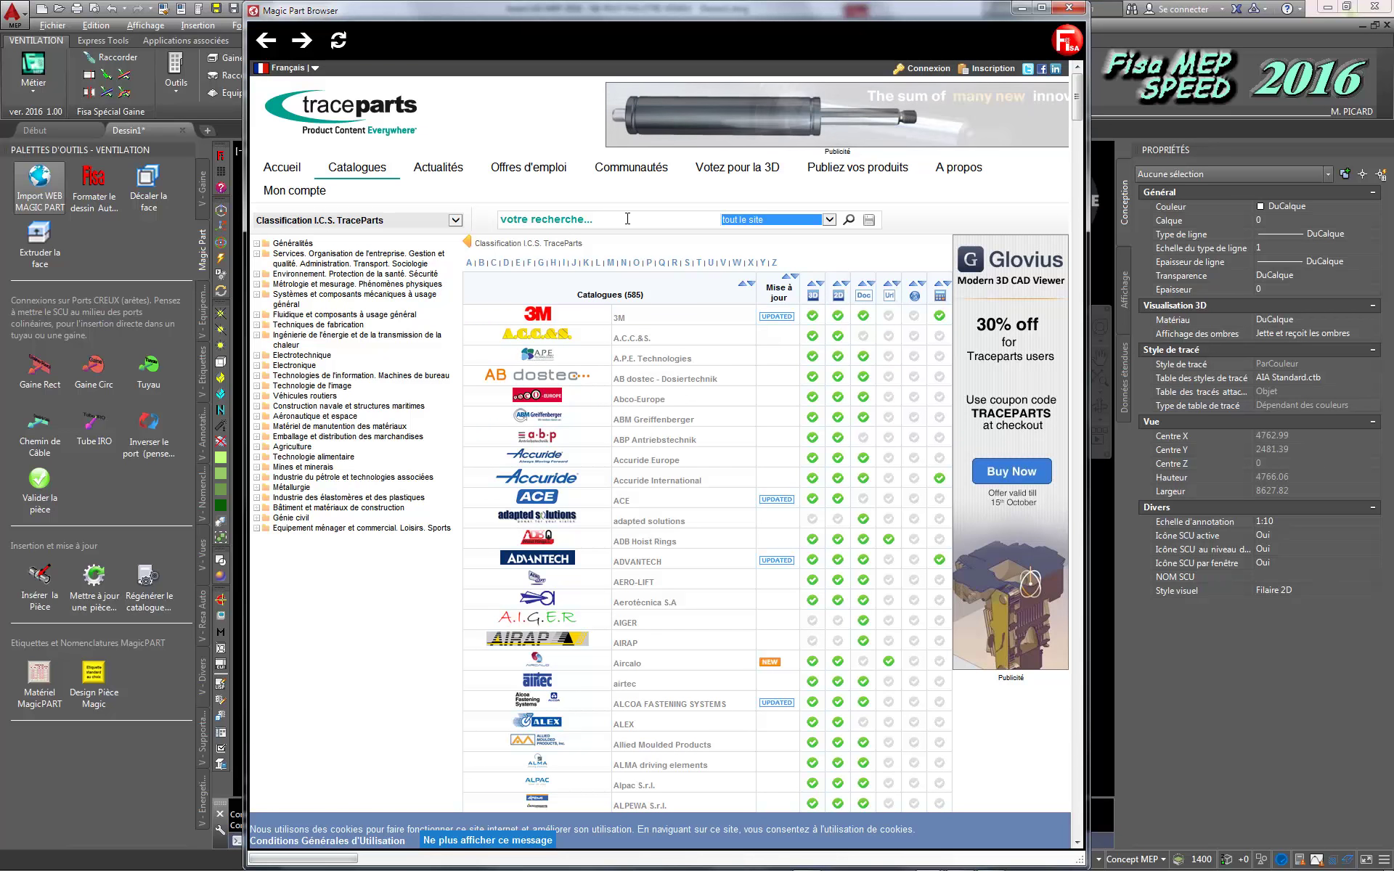
{"action": "left_click", "coordinate": [627, 218]}
{"action": "type", "text": "pompe"}
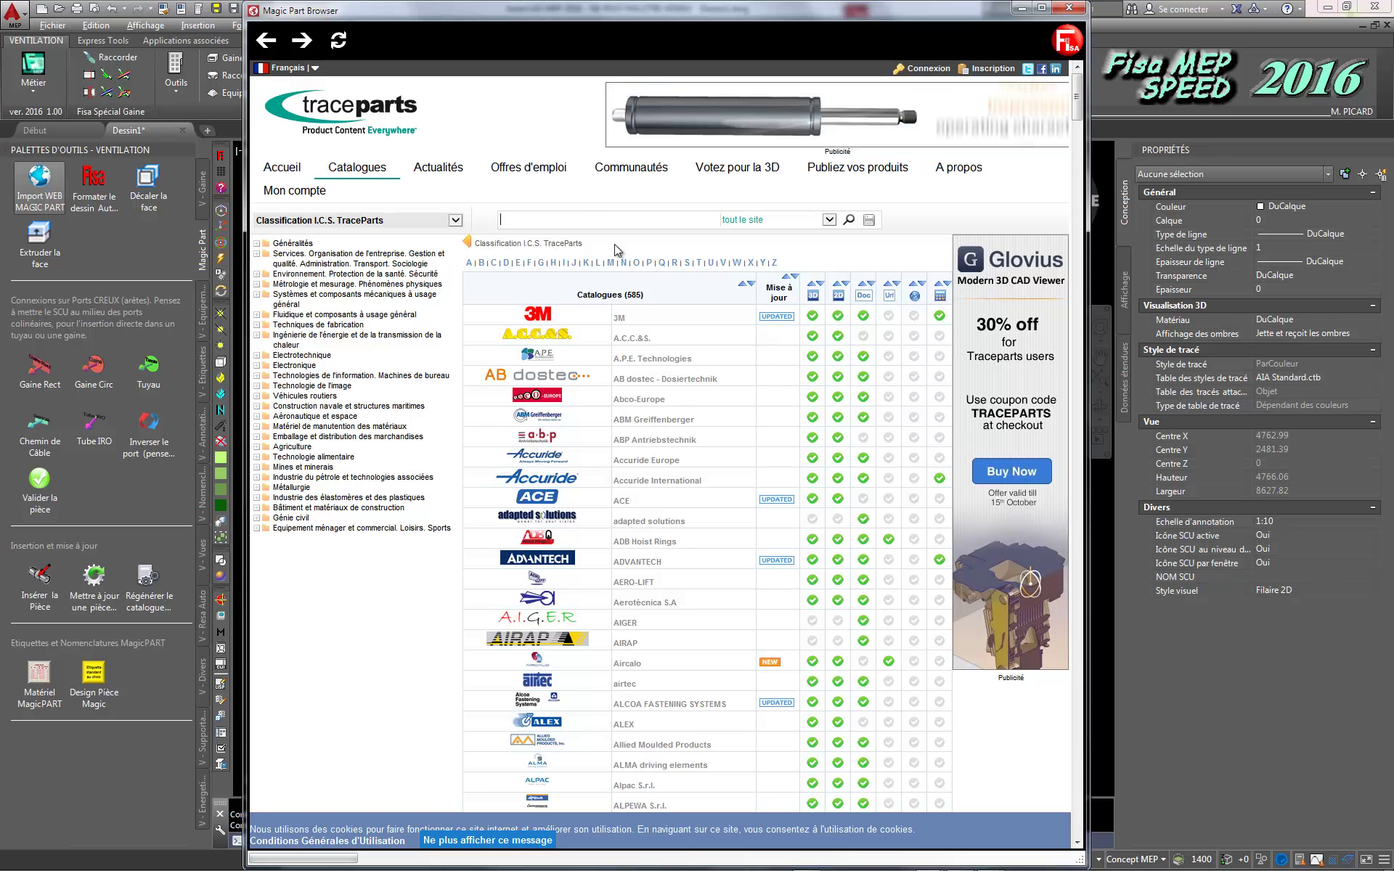
{"action": "key", "text": "Return"}
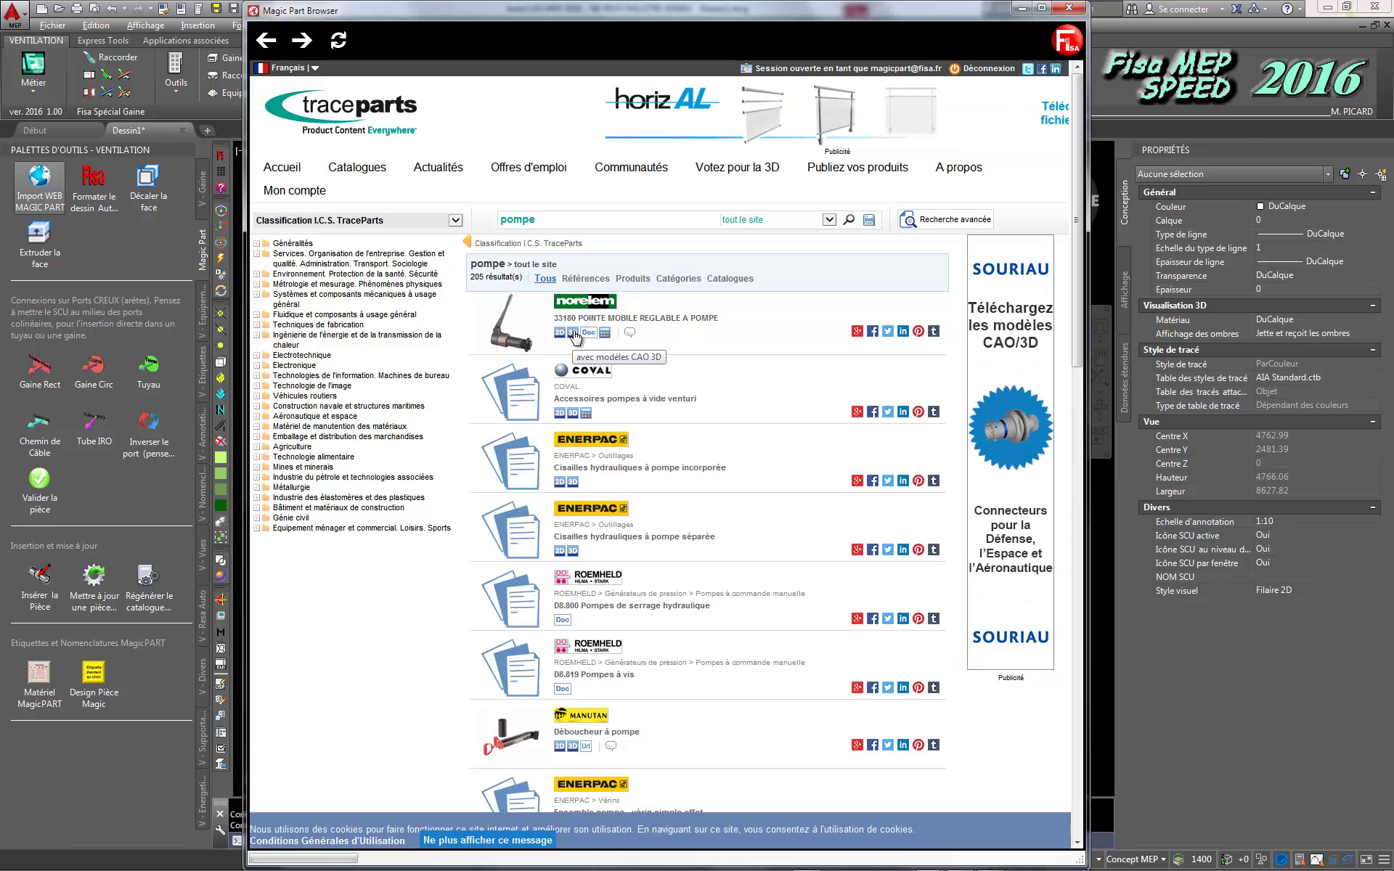
Step: Download the norelem 33180 POINTE MOBILE REGLABLE A POMPE as an AutoCAD (DWG 13) 3D file and accept the single-piece reminder
{"action": "left_click", "coordinate": [517, 330]}
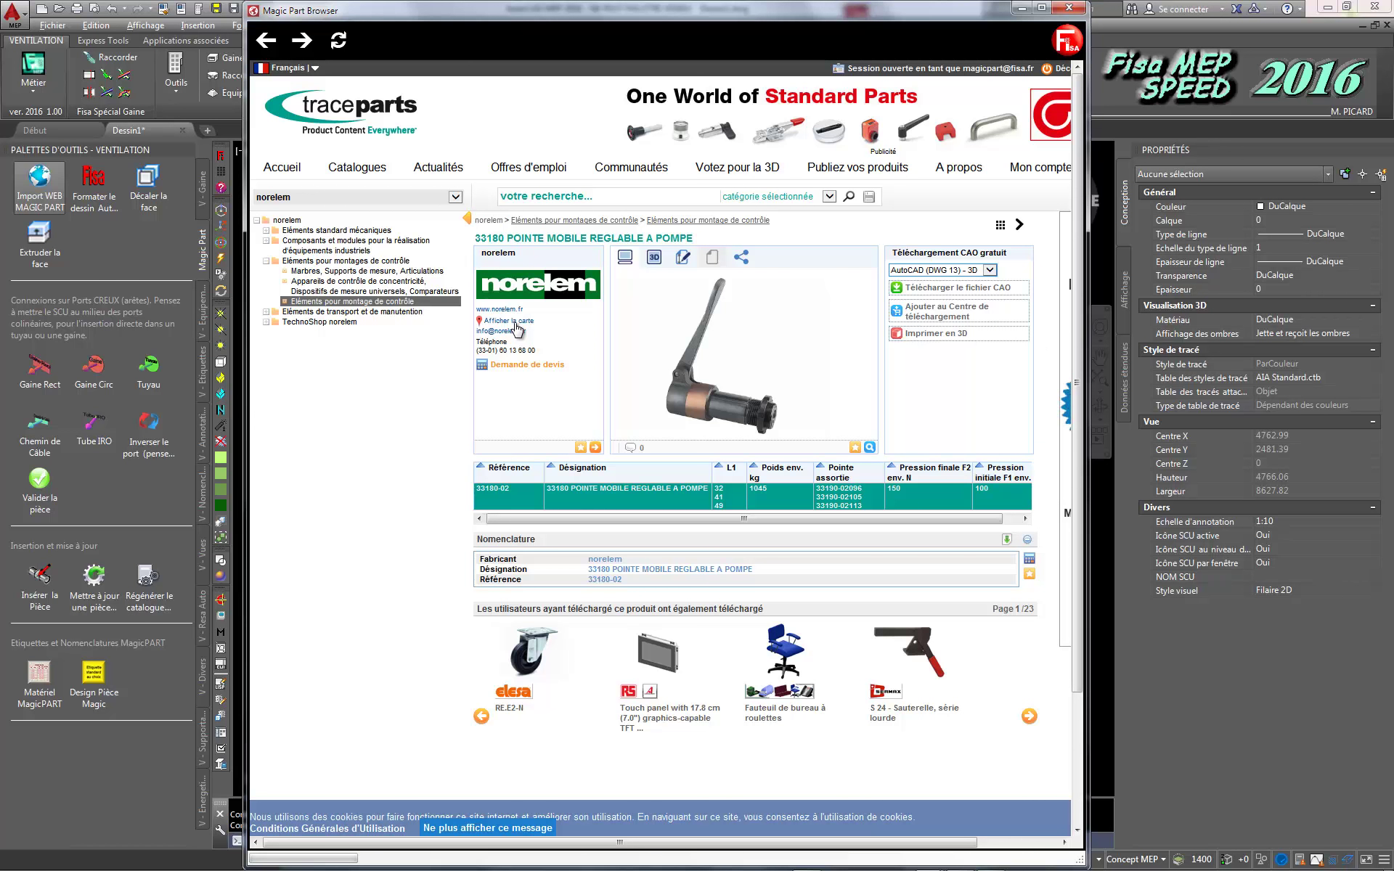
{"action": "left_click", "coordinate": [722, 503]}
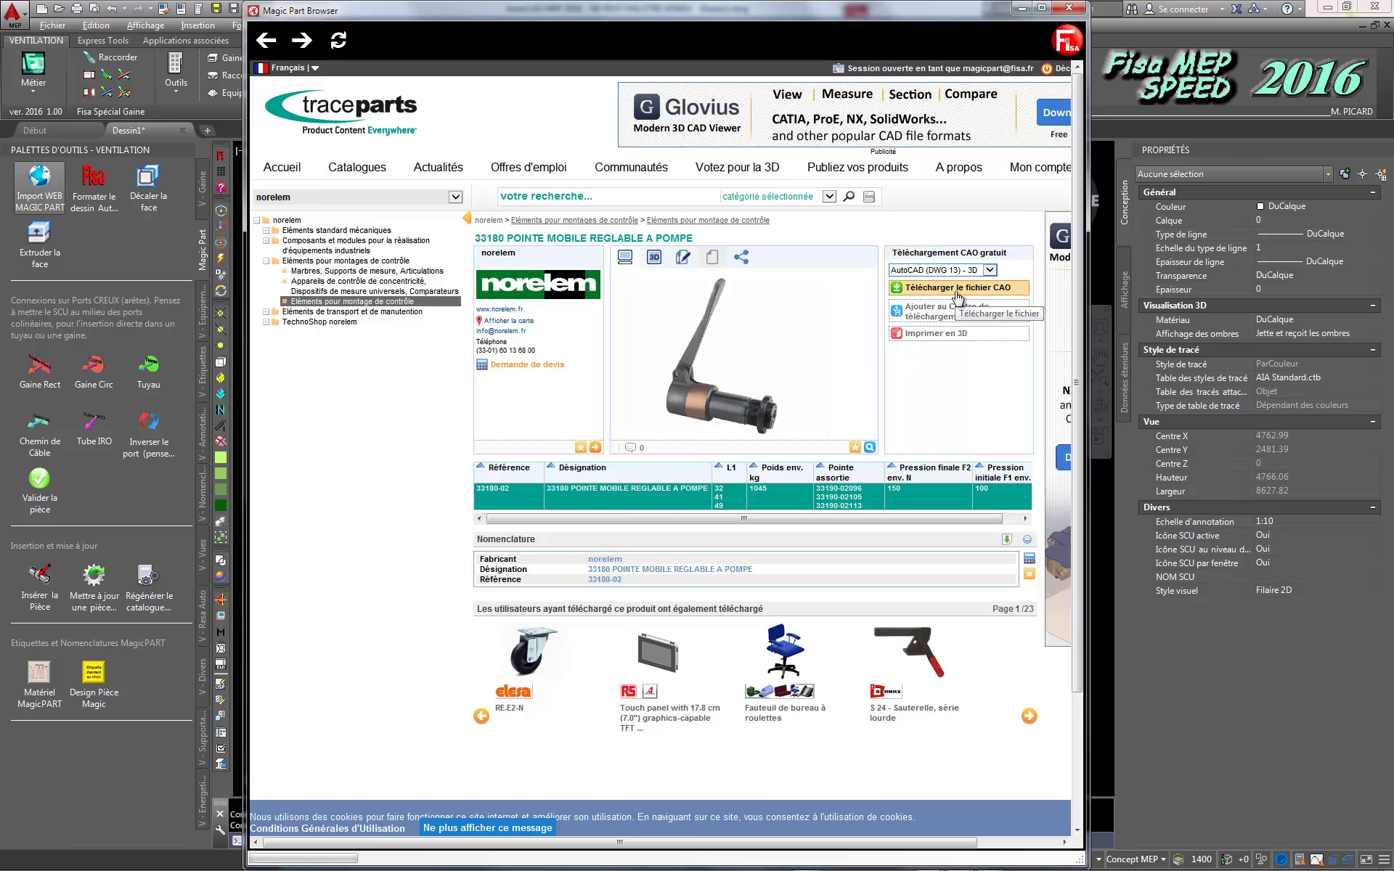
{"action": "left_click", "coordinate": [958, 289]}
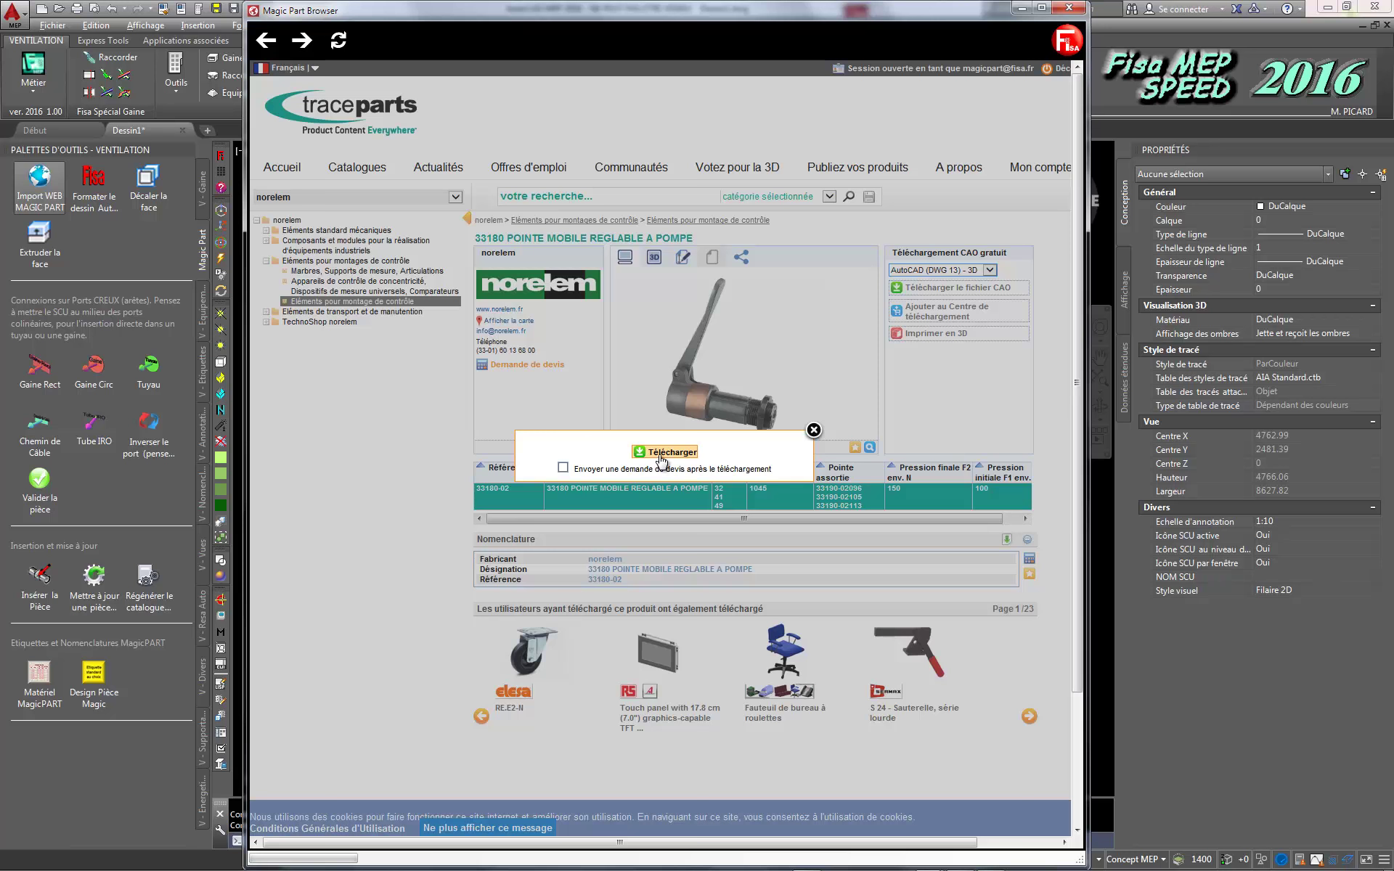
{"action": "left_click", "coordinate": [663, 453]}
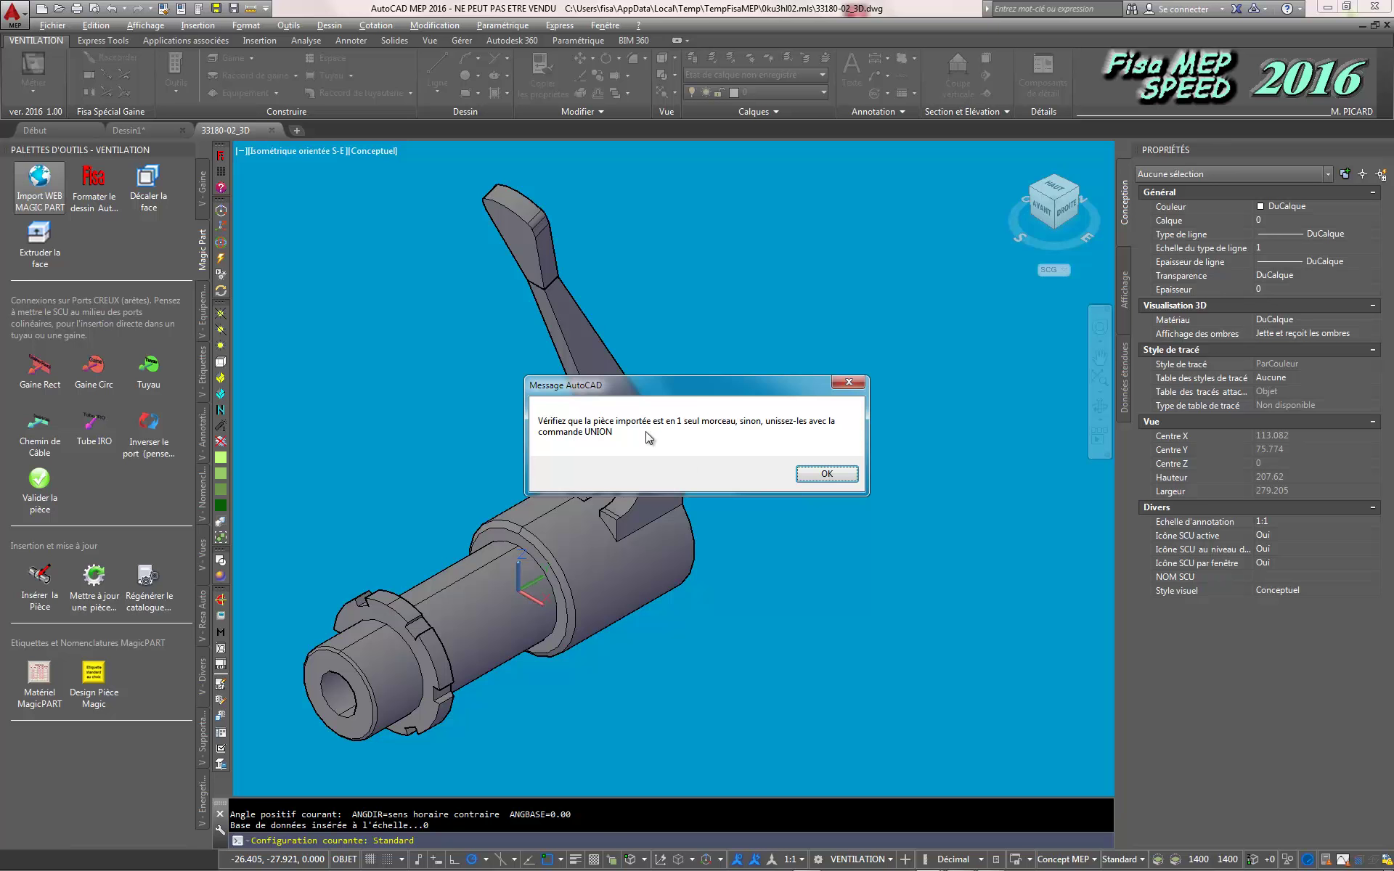
{"action": "key", "text": "Return"}
Step: Select the whole imported norelem part and check in its properties whether it is a single 3D solid
{"action": "scroll", "coordinate": [440, 424], "scroll_direction": "down", "scroll_amount": 4}
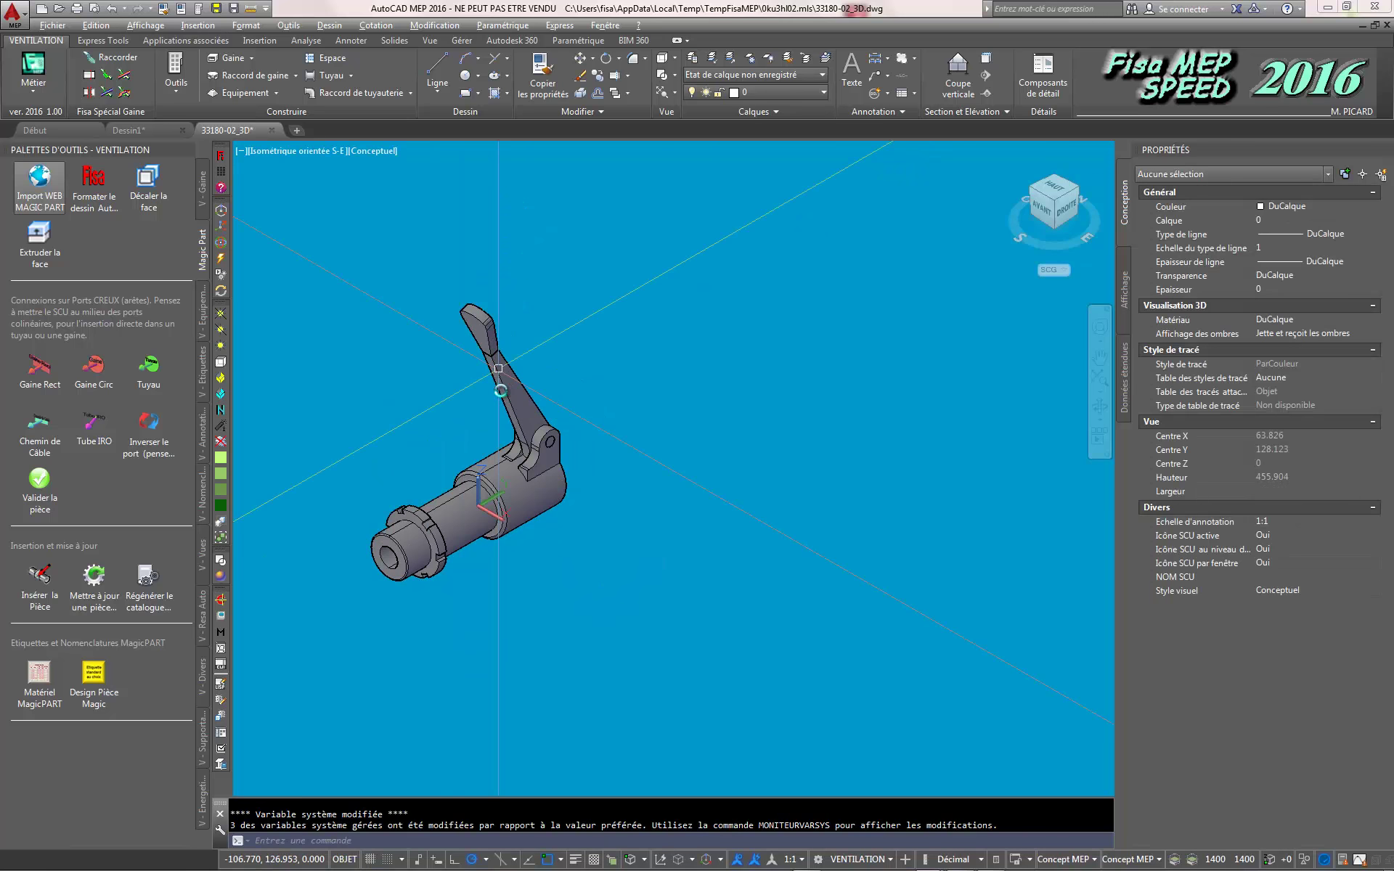
{"action": "left_click", "coordinate": [268, 216]}
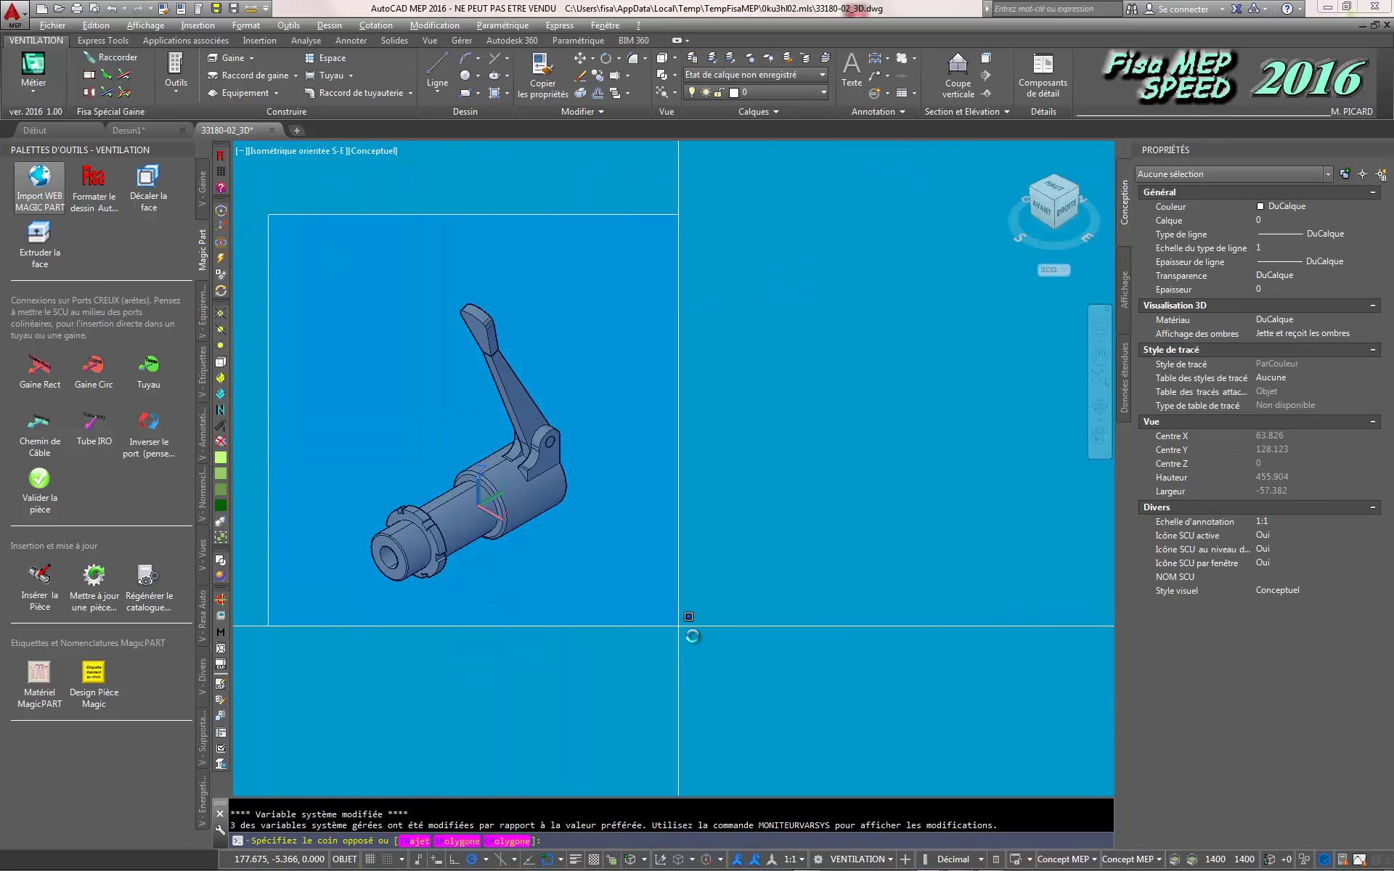
{"action": "left_click", "coordinate": [689, 634]}
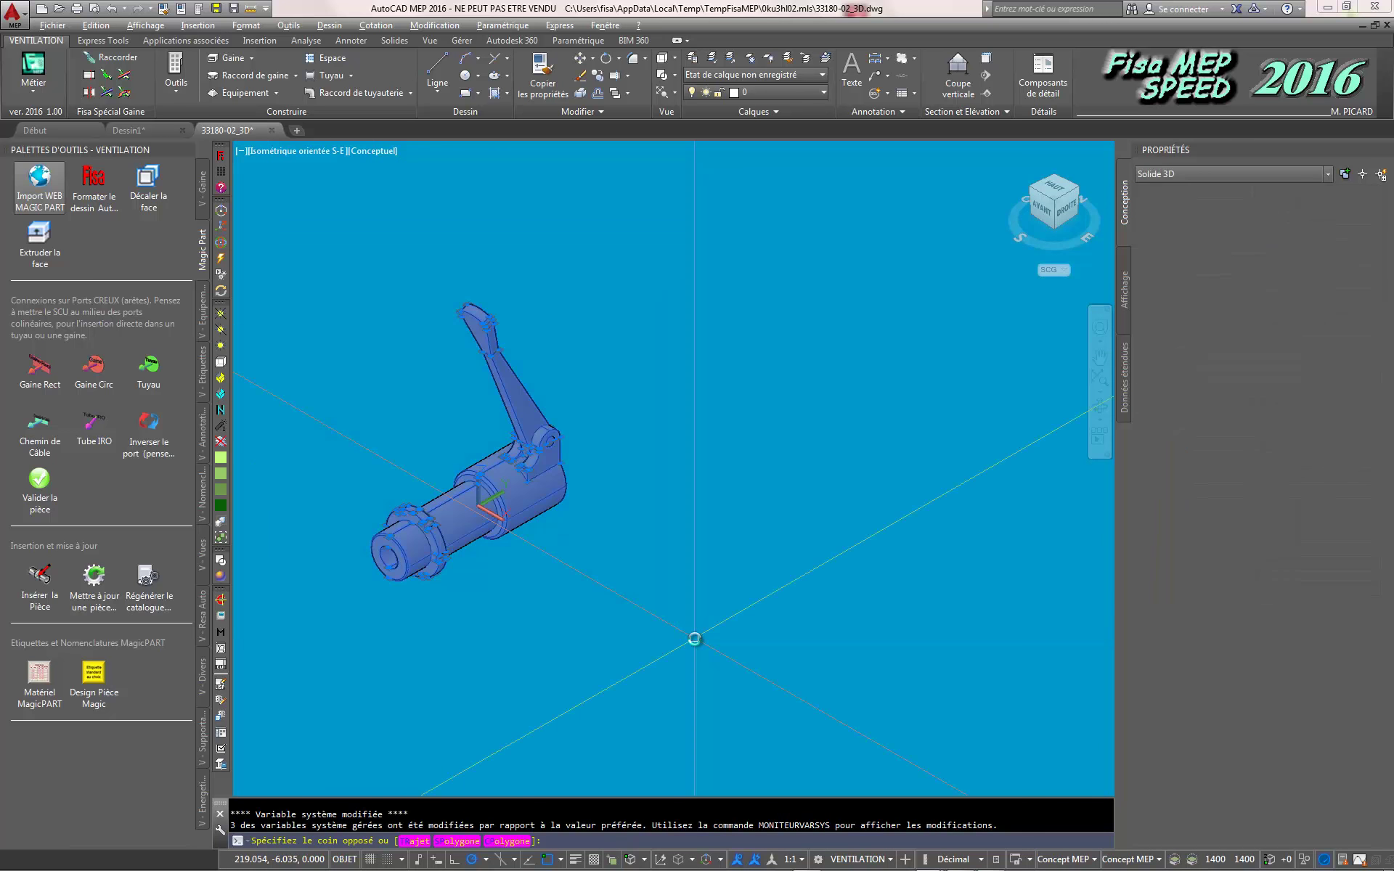
{"action": "left_click", "coordinate": [1222, 175]}
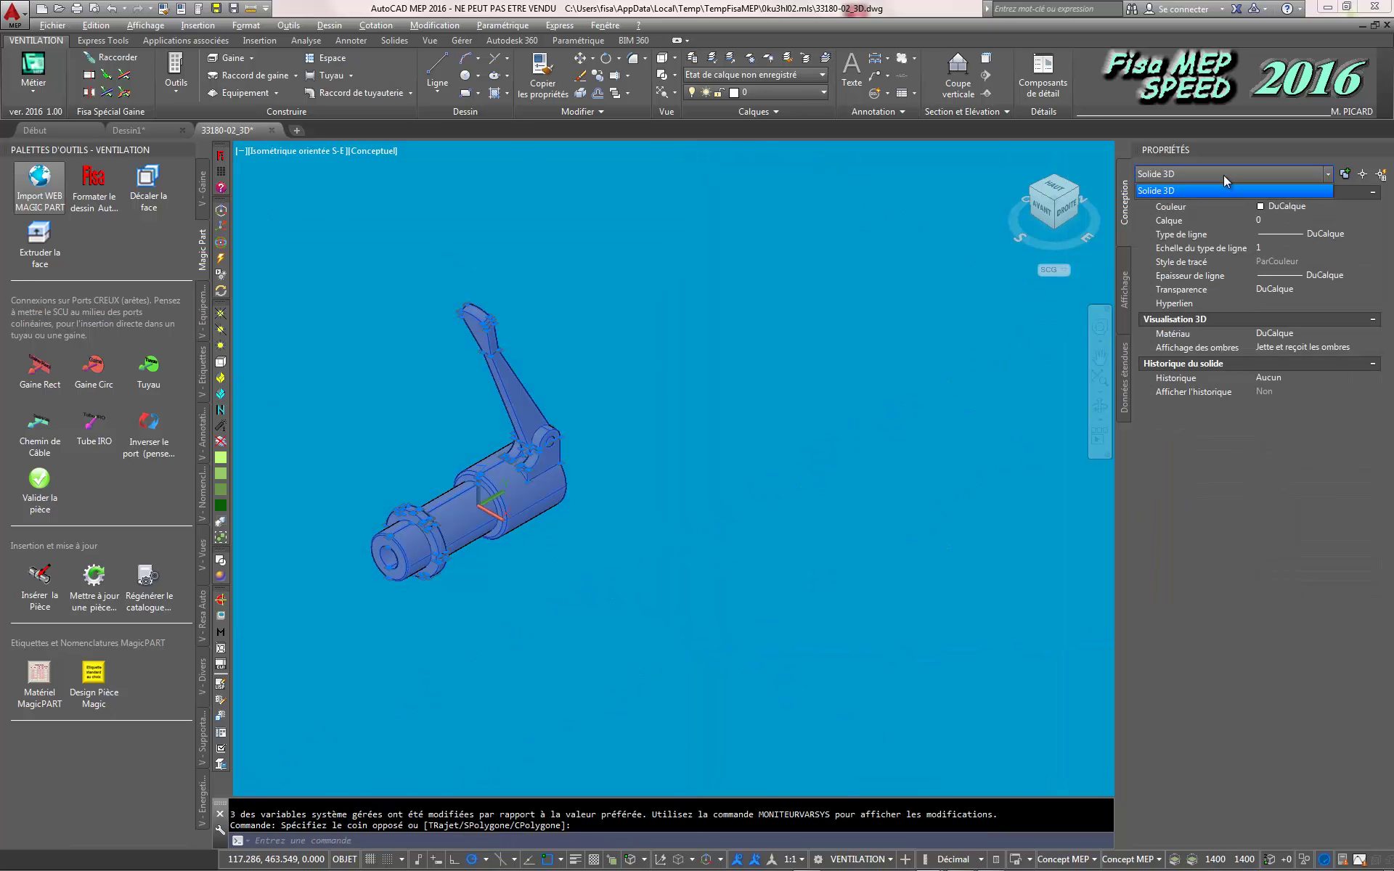
{"action": "left_click", "coordinate": [1222, 175]}
{"action": "key", "text": "Escape"}
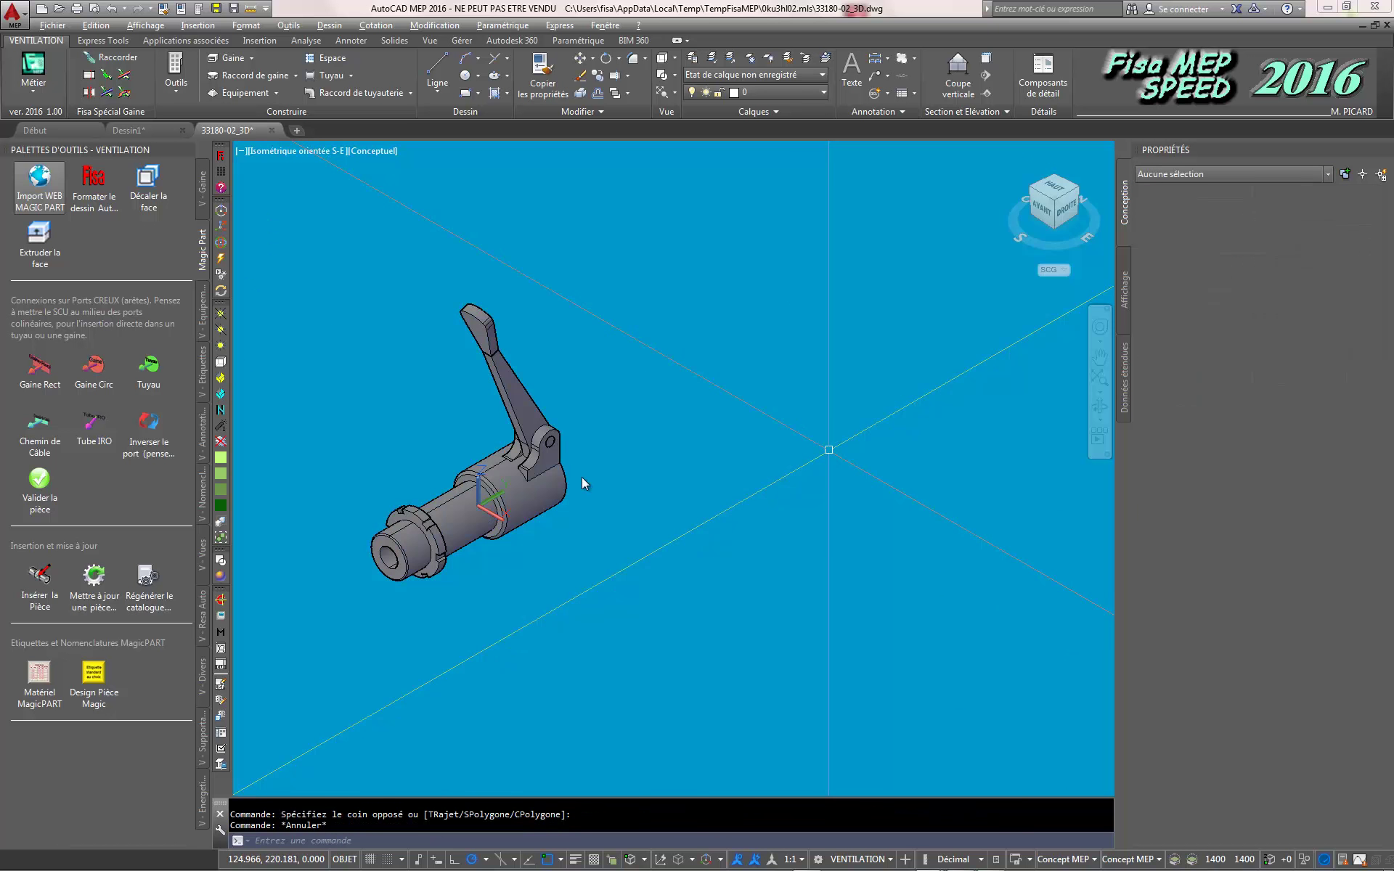
{"action": "middle_click_drag", "start_coordinate": [394, 428], "coordinate": [504, 434]}
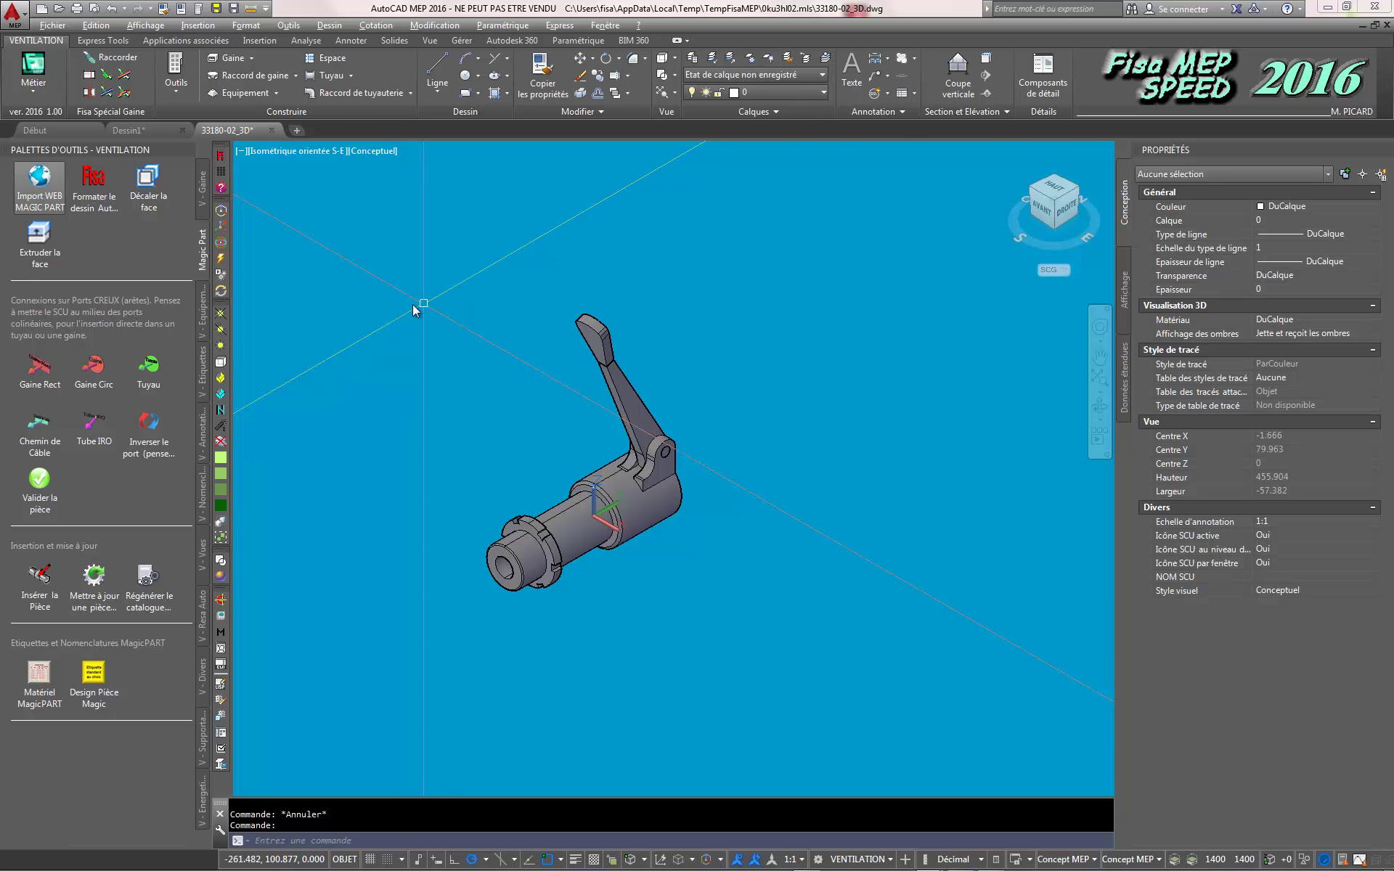
Step: Import the VIM CAD HR Flat 1000 unit from the MagicPART supplier list as a 3D model and accept the single-piece reminder
{"action": "left_click", "coordinate": [39, 186]}
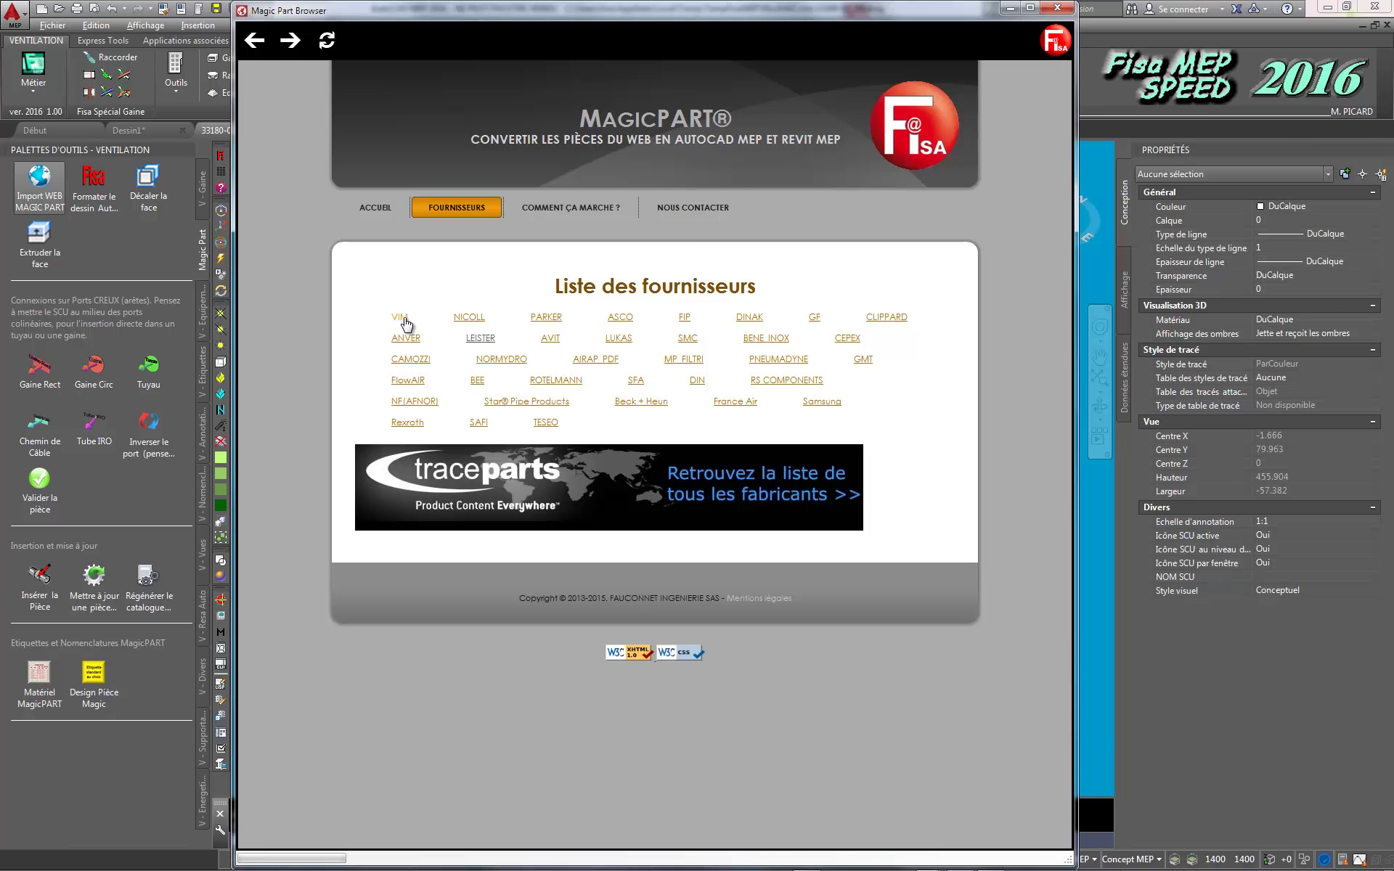
{"action": "left_click", "coordinate": [401, 317]}
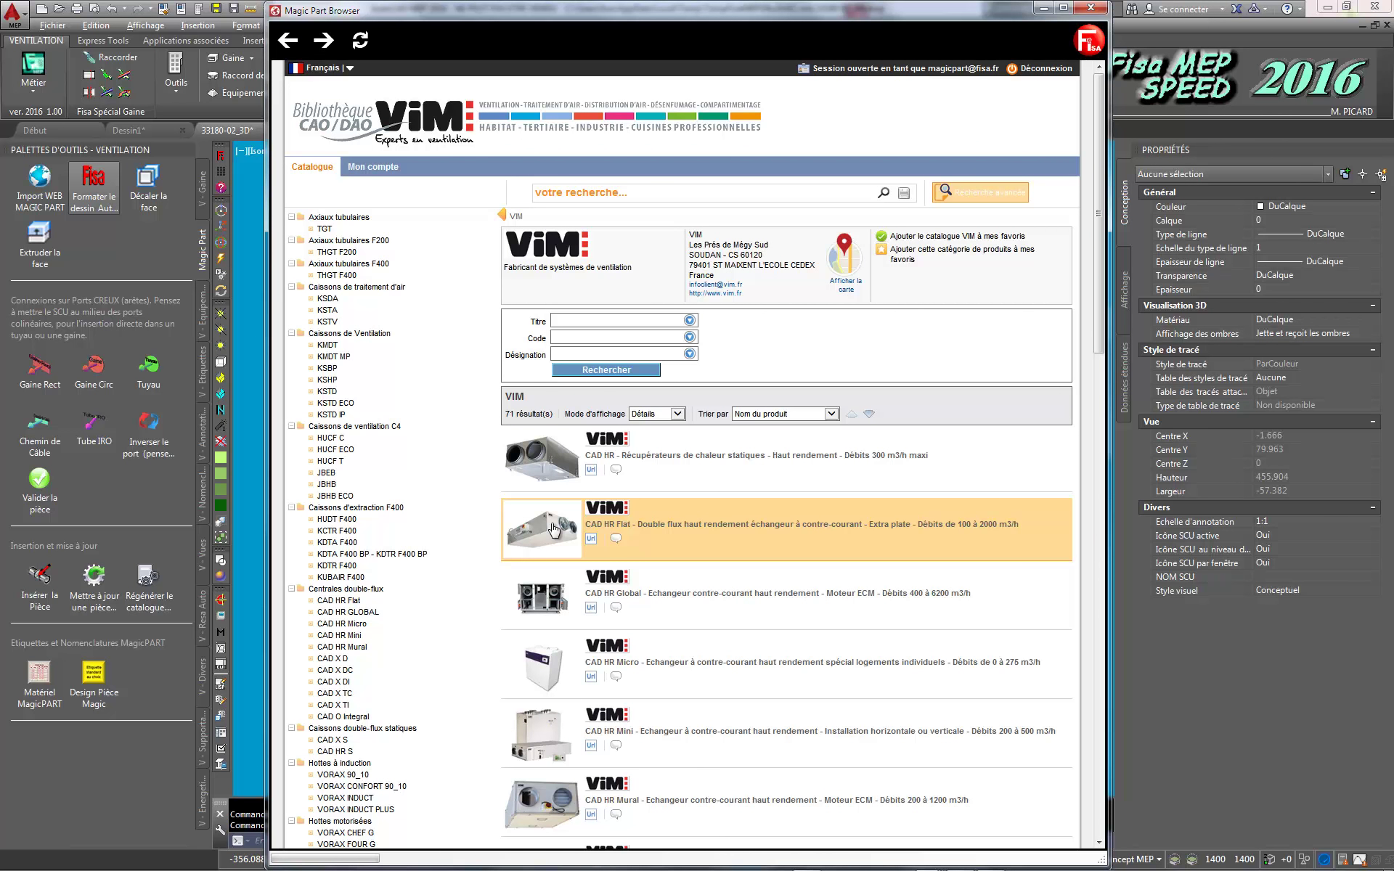
{"action": "left_click", "coordinate": [554, 529]}
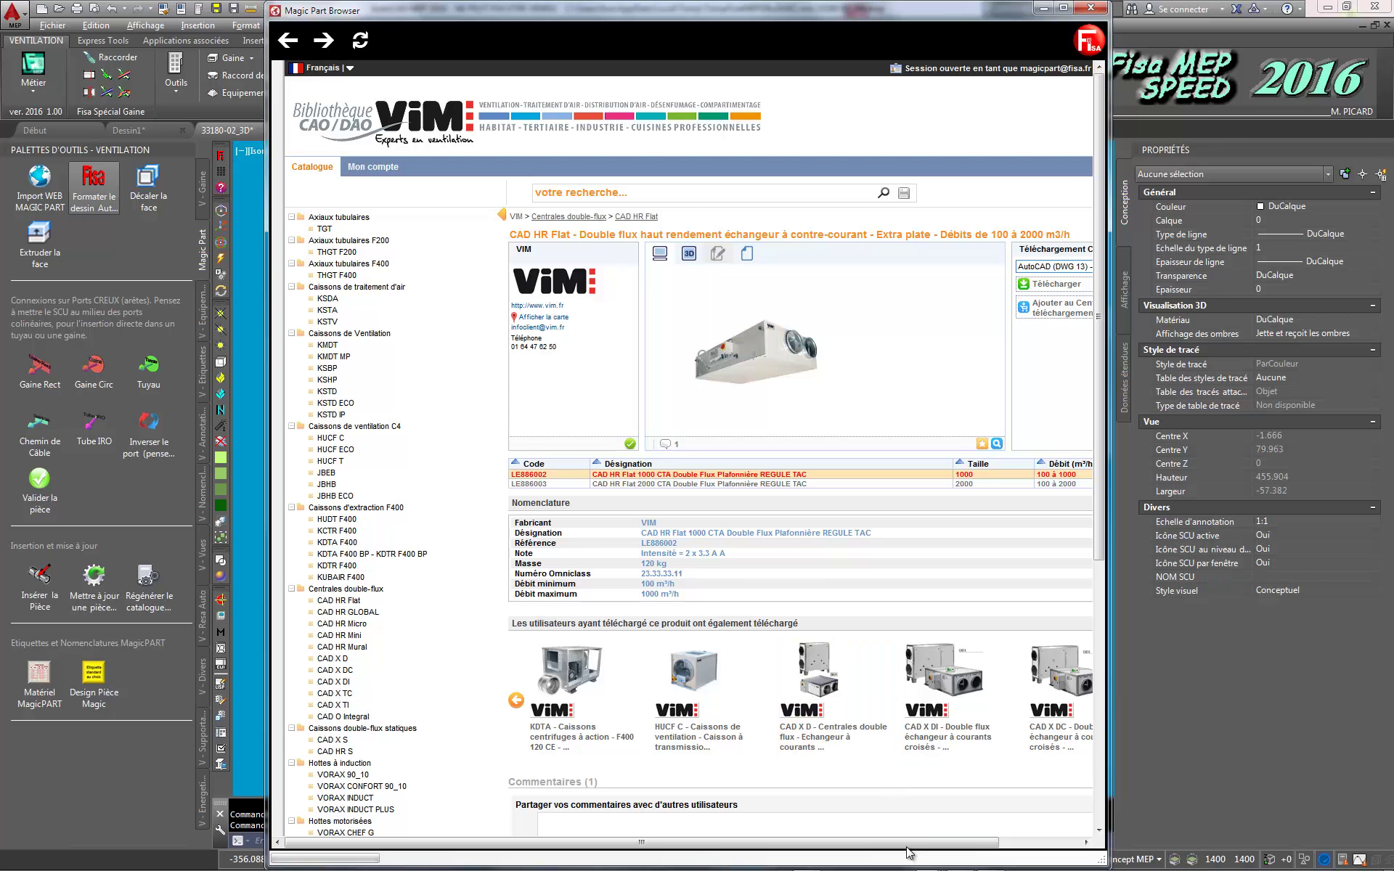
{"action": "left_click_drag", "start_coordinate": [907, 846], "coordinate": [980, 846]}
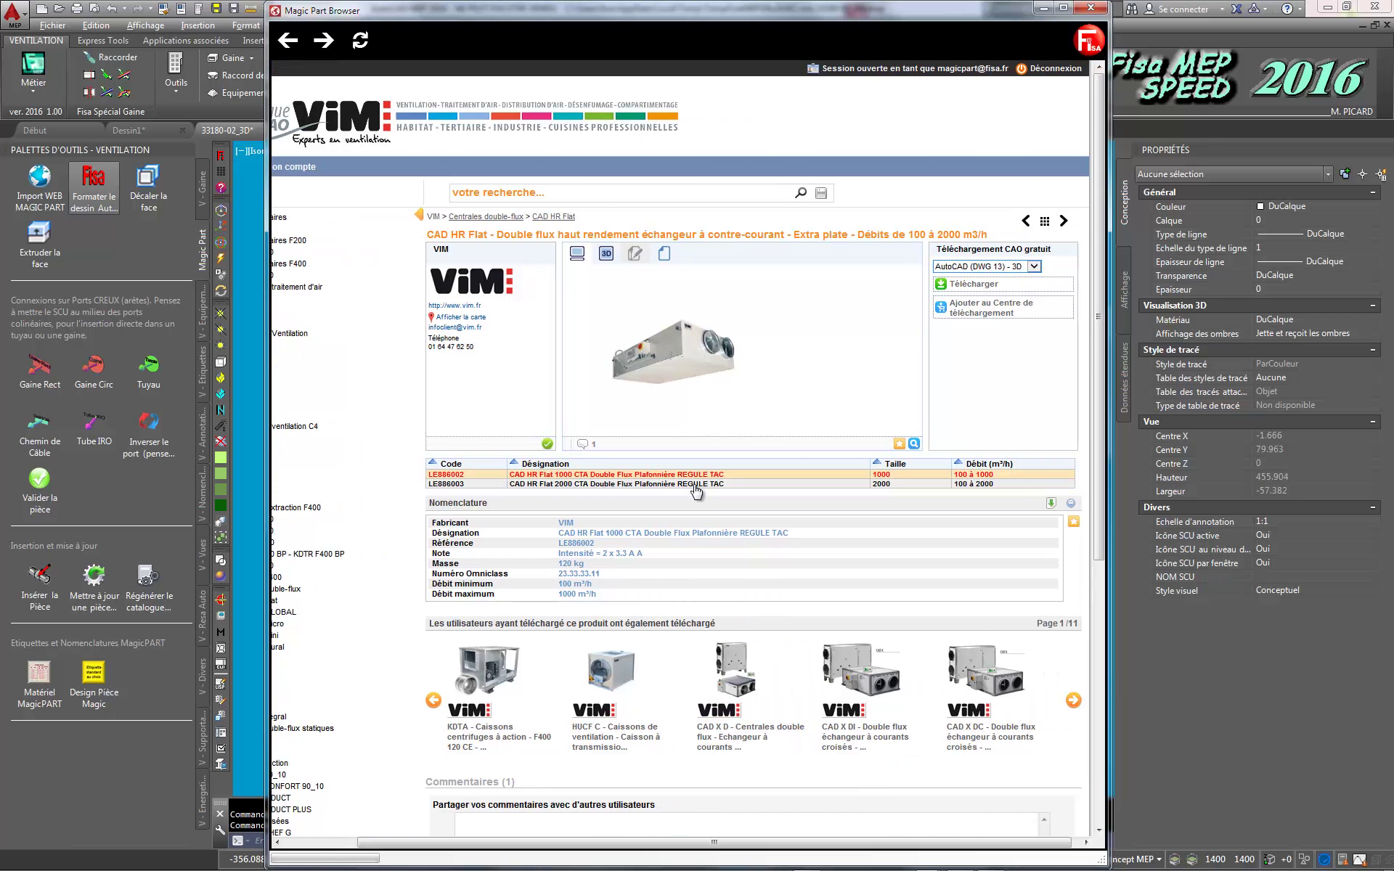
{"action": "left_click", "coordinate": [976, 285]}
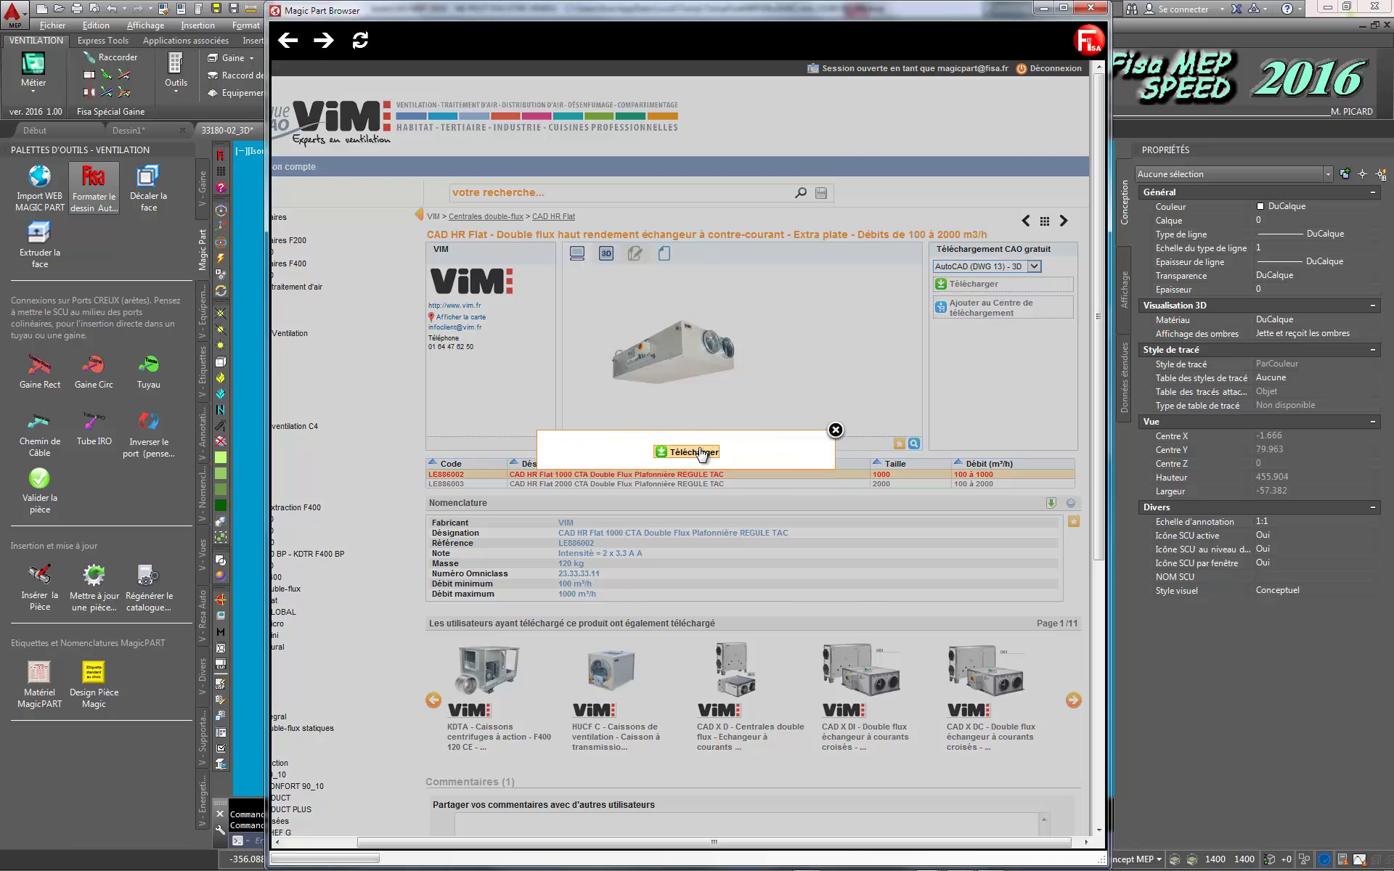
{"action": "left_click", "coordinate": [699, 452]}
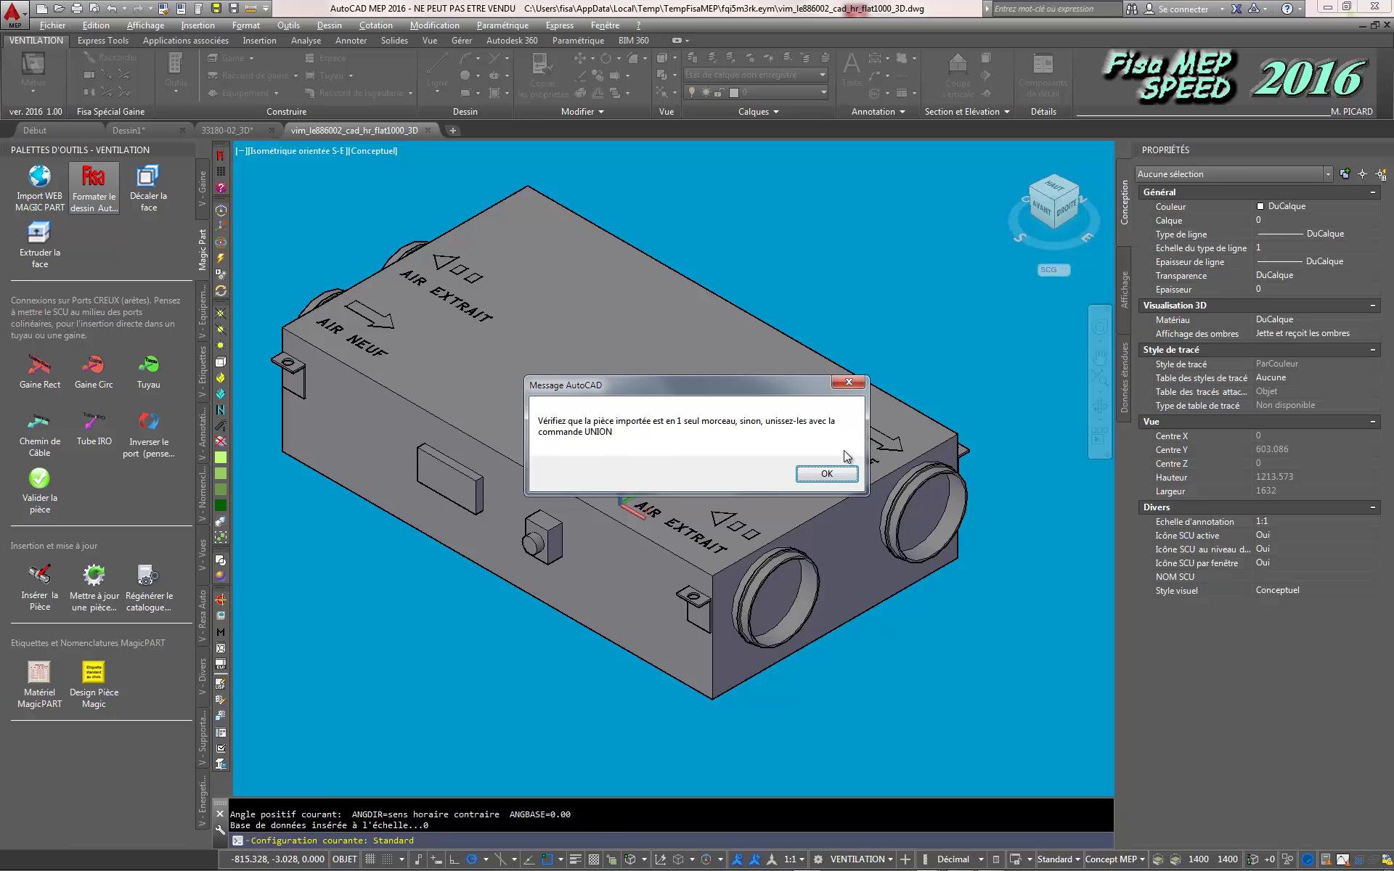
{"action": "left_click", "coordinate": [842, 473]}
Step: Select the whole imported VIM unit and check in its properties whether it is a single 3D solid
{"action": "scroll", "coordinate": [715, 444], "scroll_direction": "down", "scroll_amount": 5}
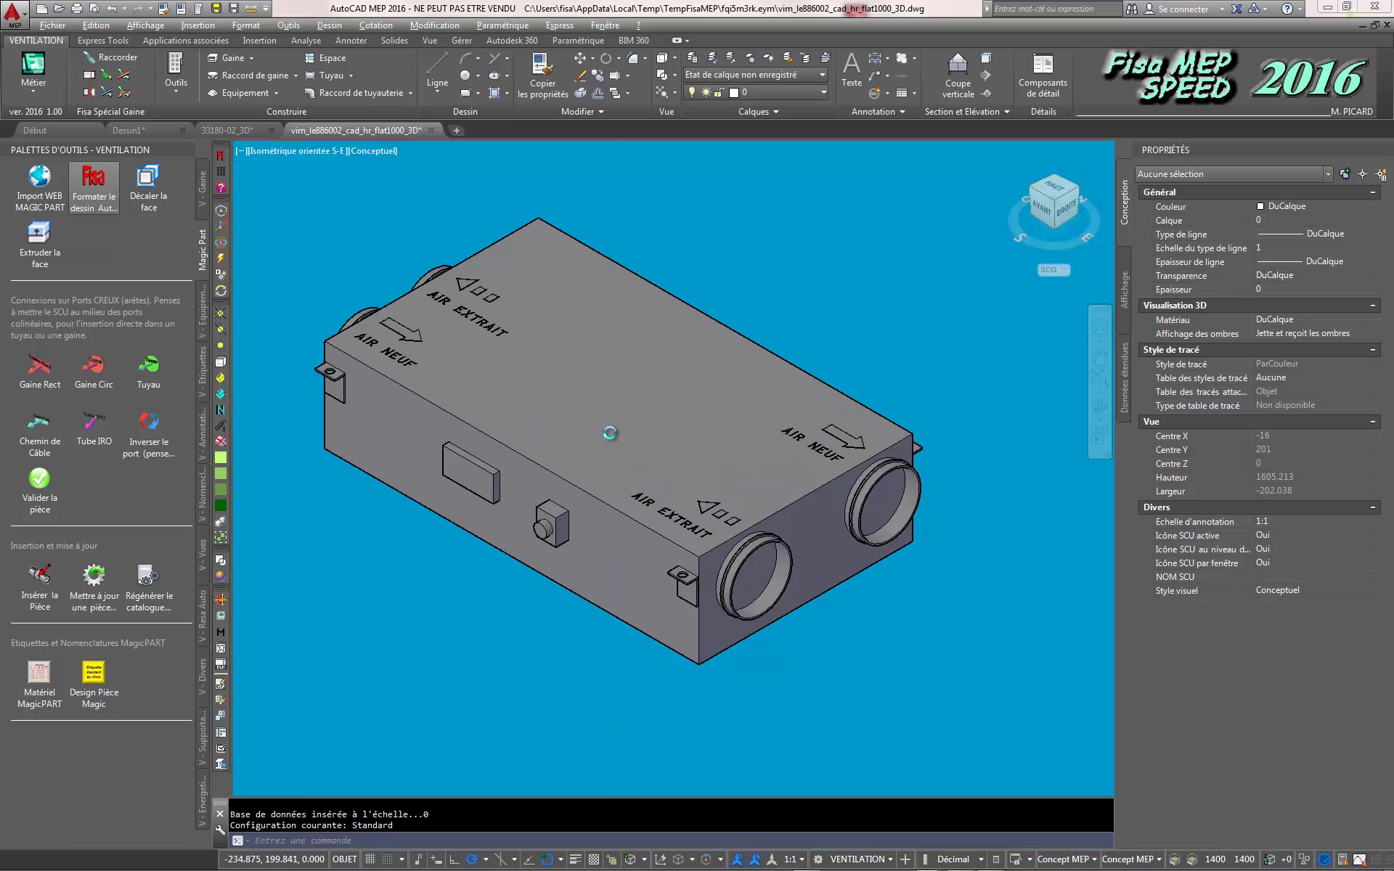
{"action": "left_click", "coordinate": [399, 259]}
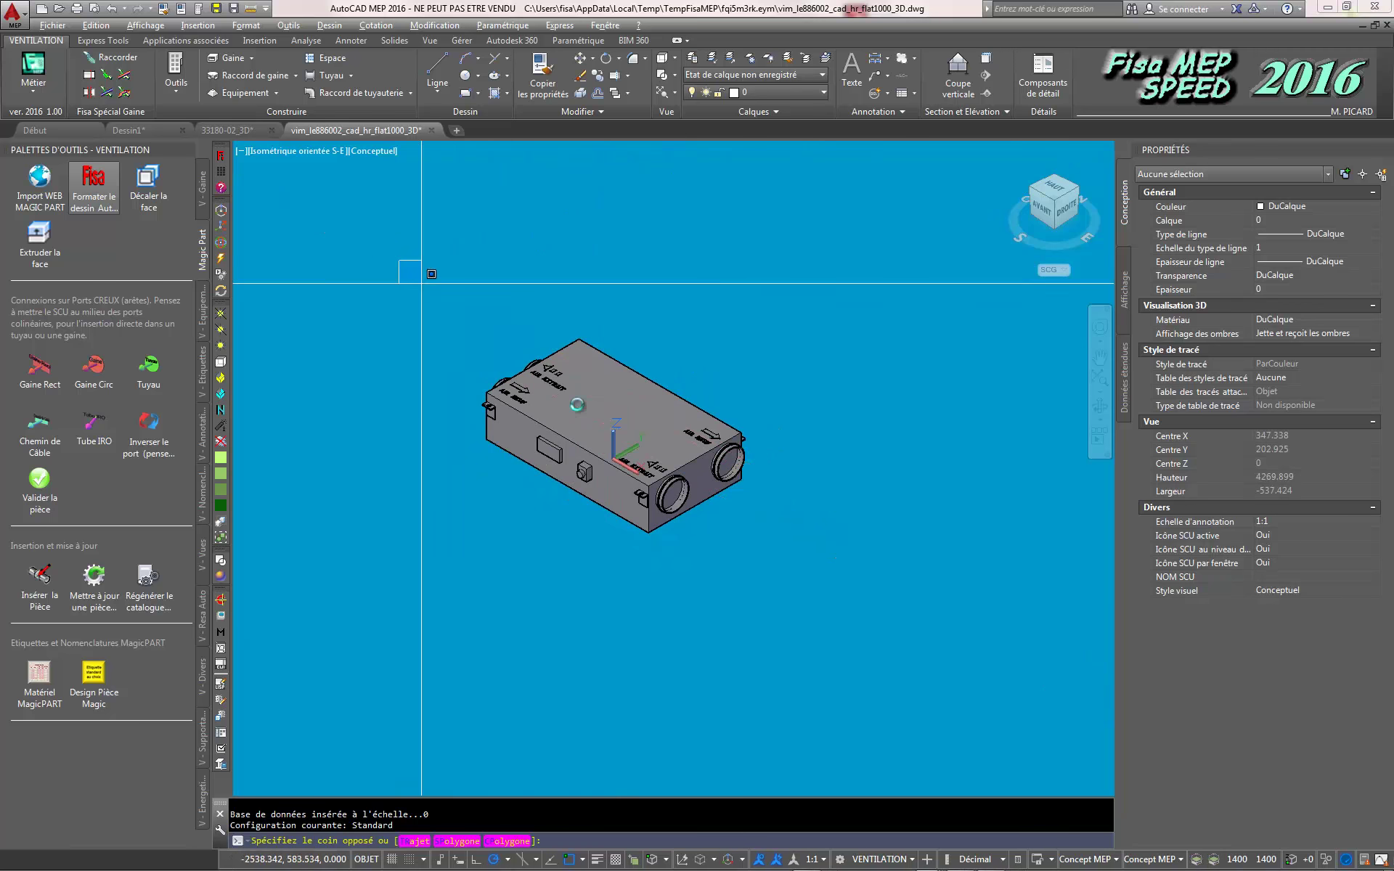
{"action": "left_click", "coordinate": [849, 591]}
{"action": "left_click", "coordinate": [1188, 175]}
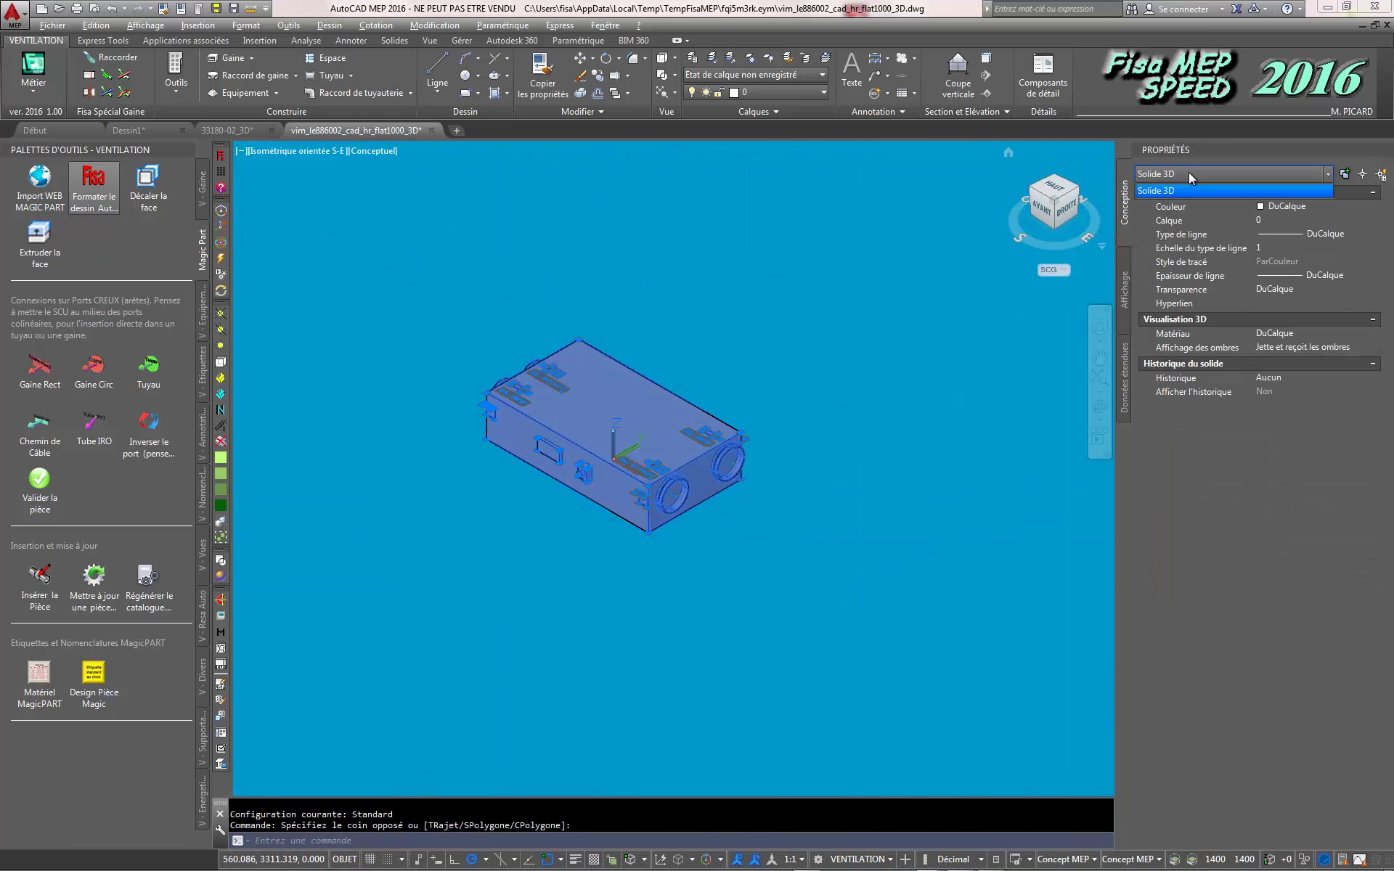
{"action": "left_click", "coordinate": [1170, 189]}
{"action": "key", "text": "Escape"}
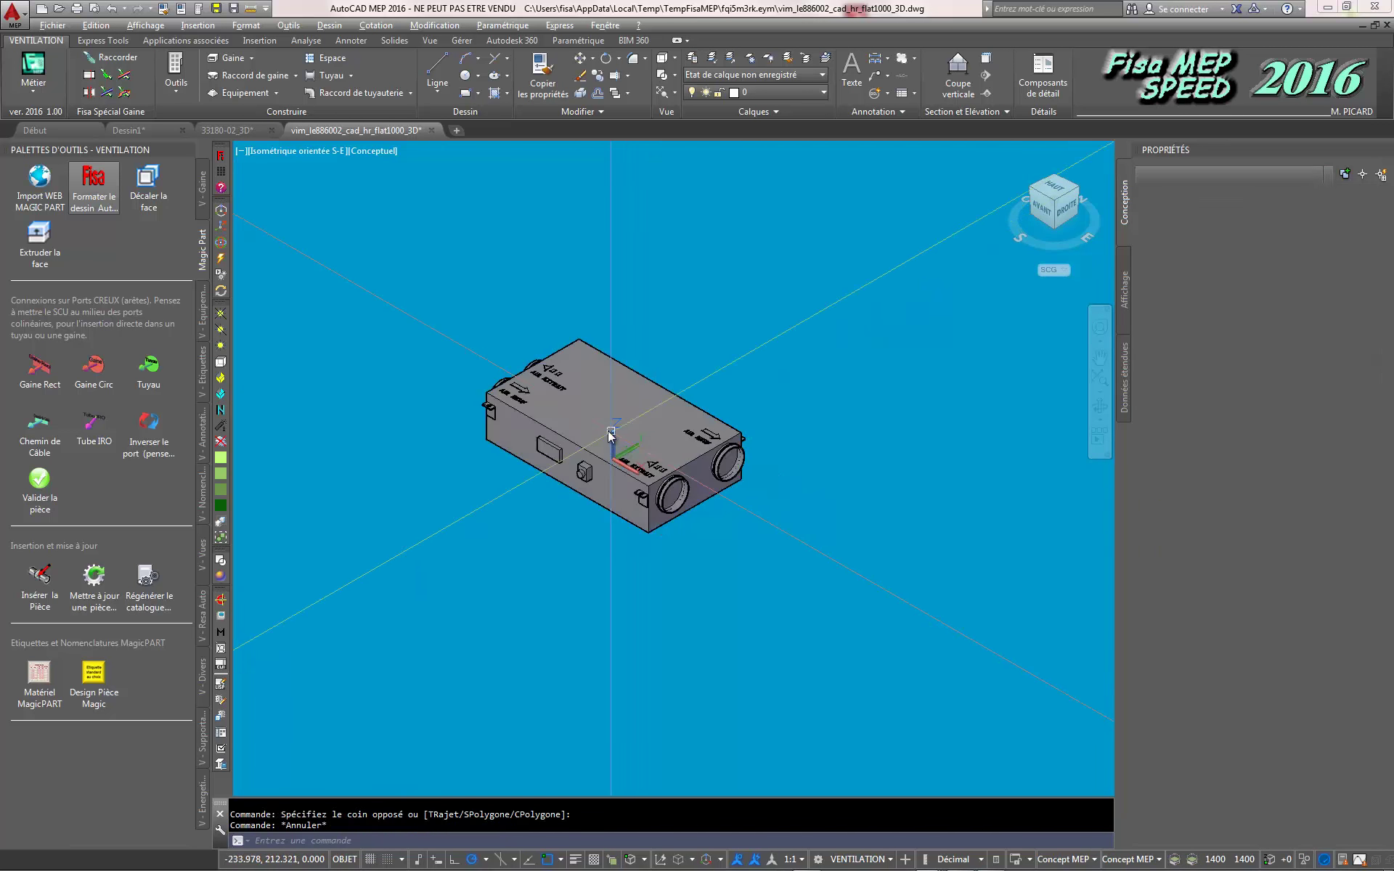
Step: Start a circular duct connection on one AIR EXTRAIT spigot of the unit, picking its centre and circular opening
{"action": "middle_click_drag", "start_coordinate": [611, 434], "coordinate": [585, 403], "text": "shift"}
{"action": "scroll", "coordinate": [562, 397], "scroll_direction": "up", "scroll_amount": 2}
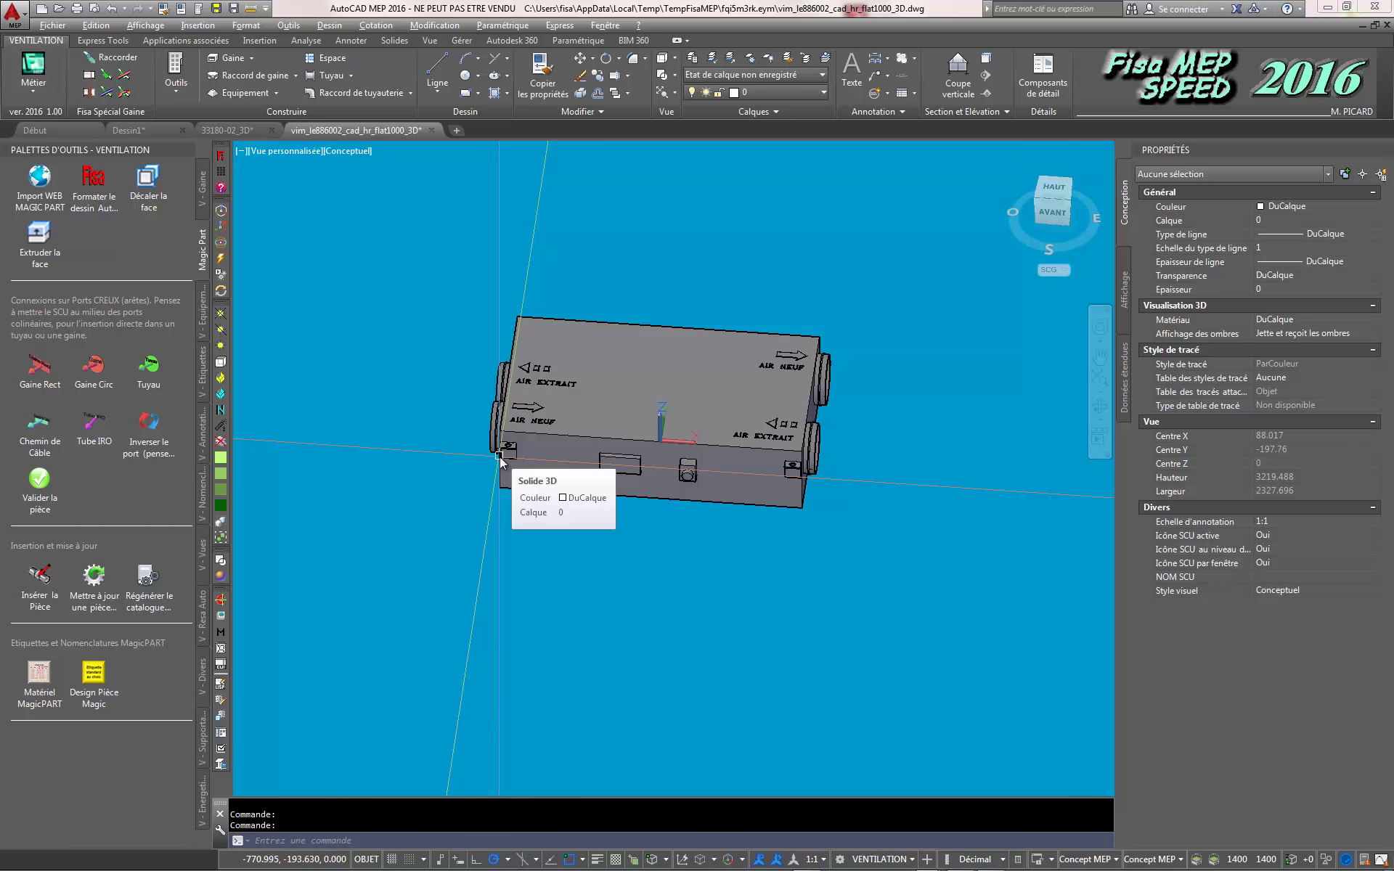
{"action": "middle_click_drag", "start_coordinate": [465, 421], "coordinate": [370, 339], "text": "shift"}
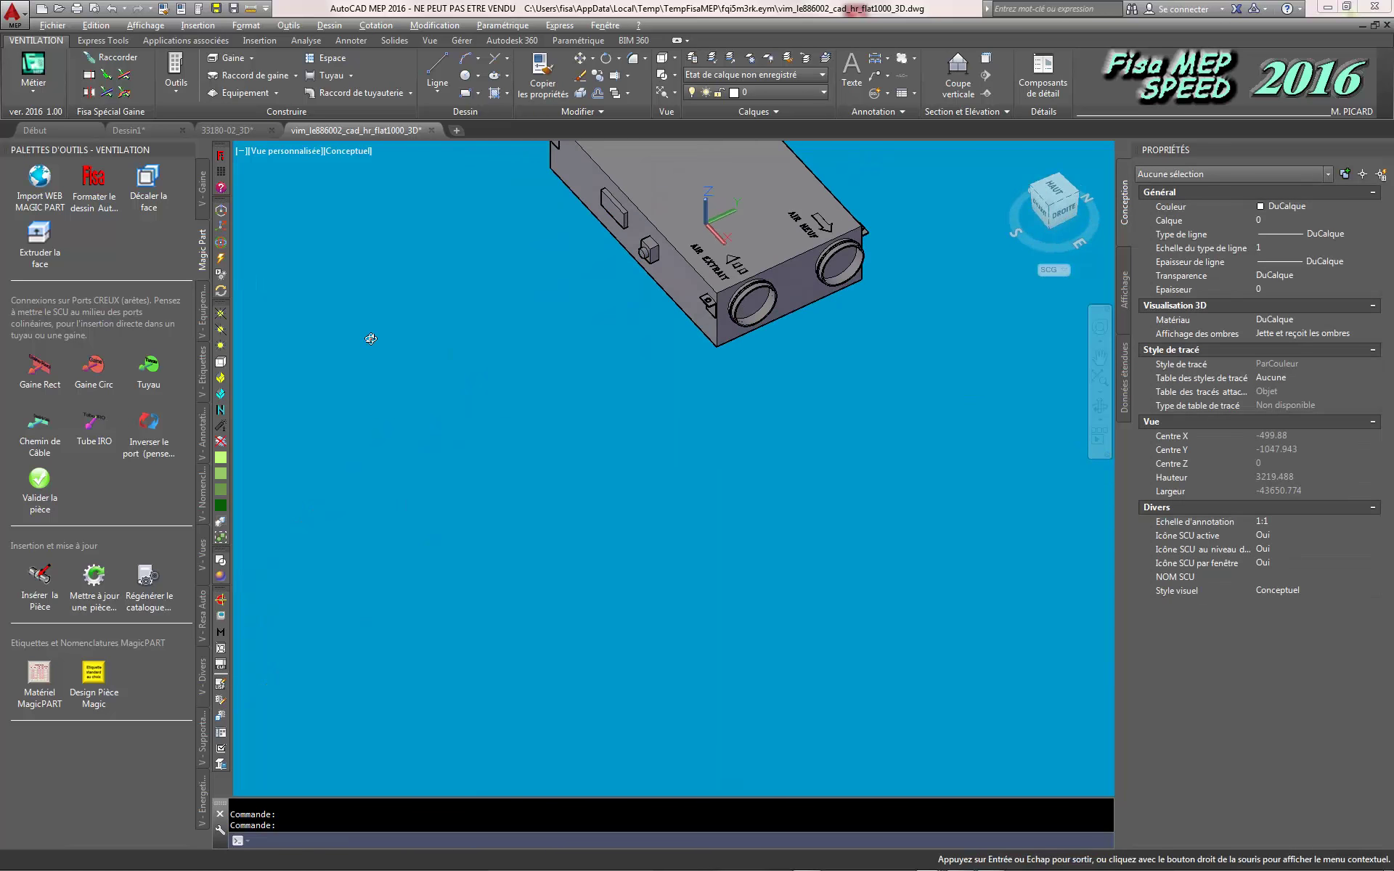
{"action": "scroll", "coordinate": [624, 428], "scroll_direction": "up", "scroll_amount": 3}
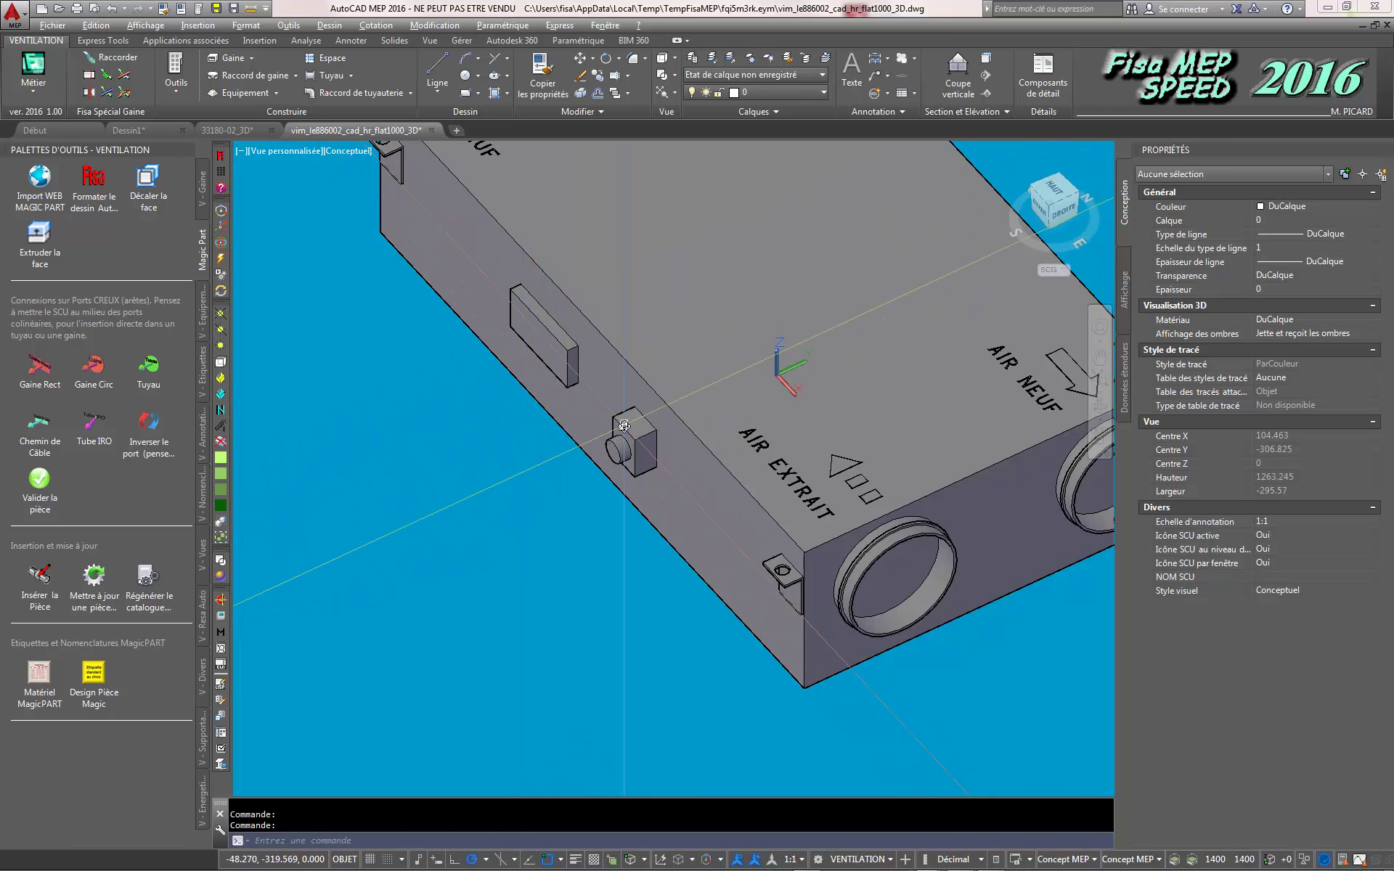
{"action": "scroll", "coordinate": [610, 436], "scroll_direction": "down", "scroll_amount": 5}
{"action": "middle_click_drag", "start_coordinate": [616, 433], "coordinate": [566, 448]}
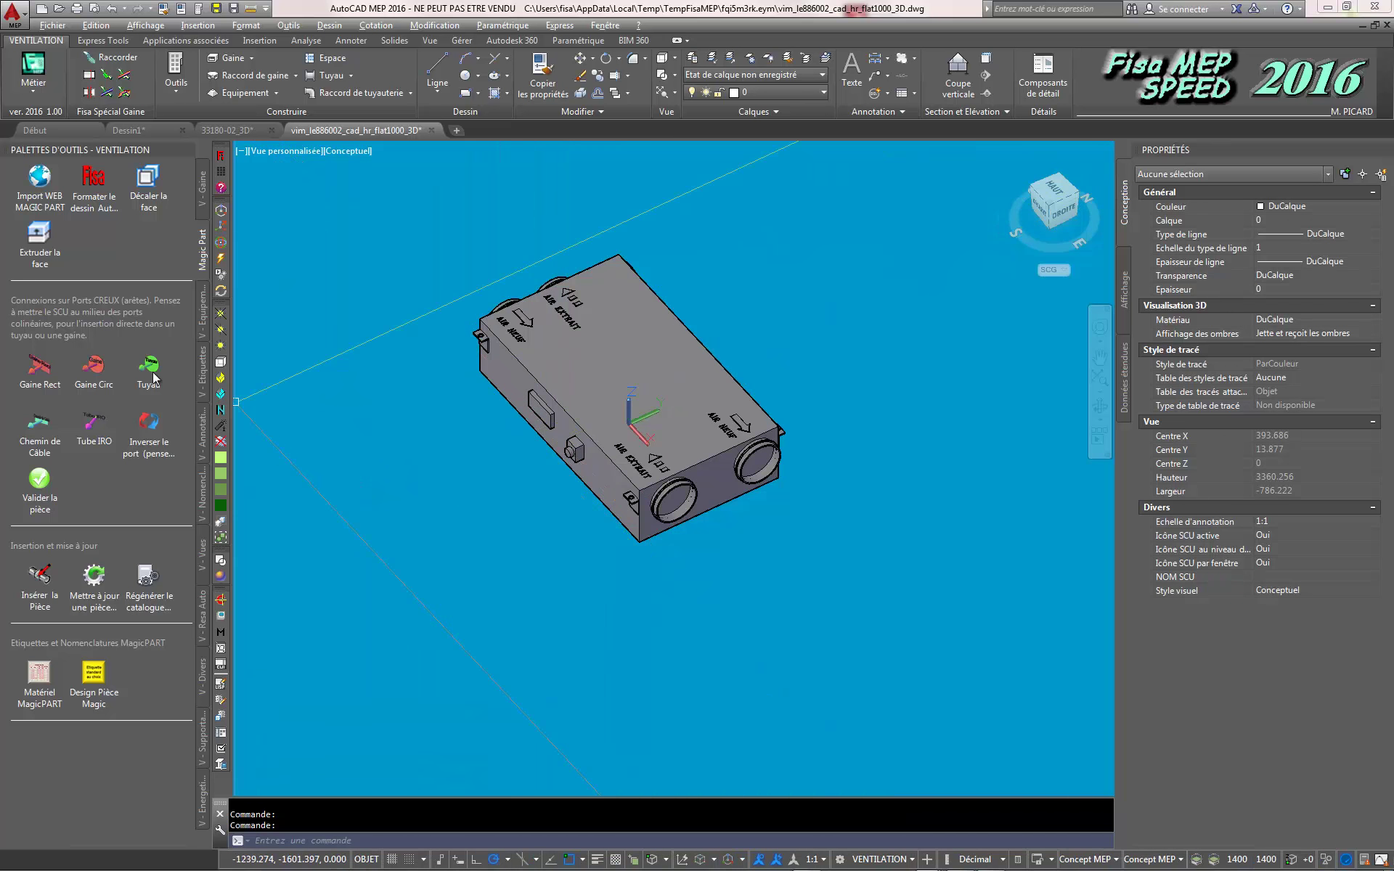
{"action": "left_click", "coordinate": [103, 376]}
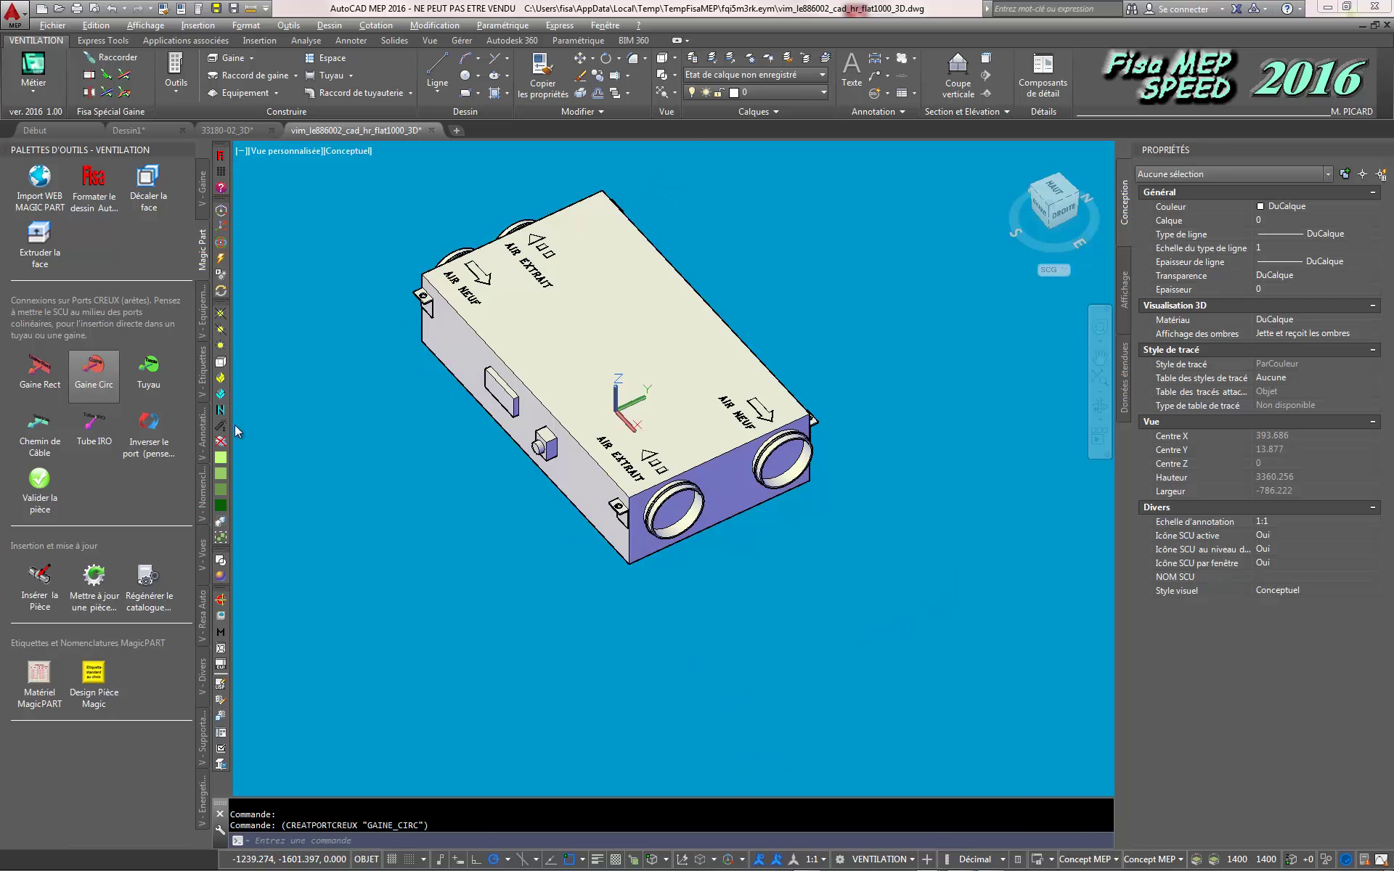
{"action": "scroll", "coordinate": [674, 530], "scroll_direction": "up", "scroll_amount": 4}
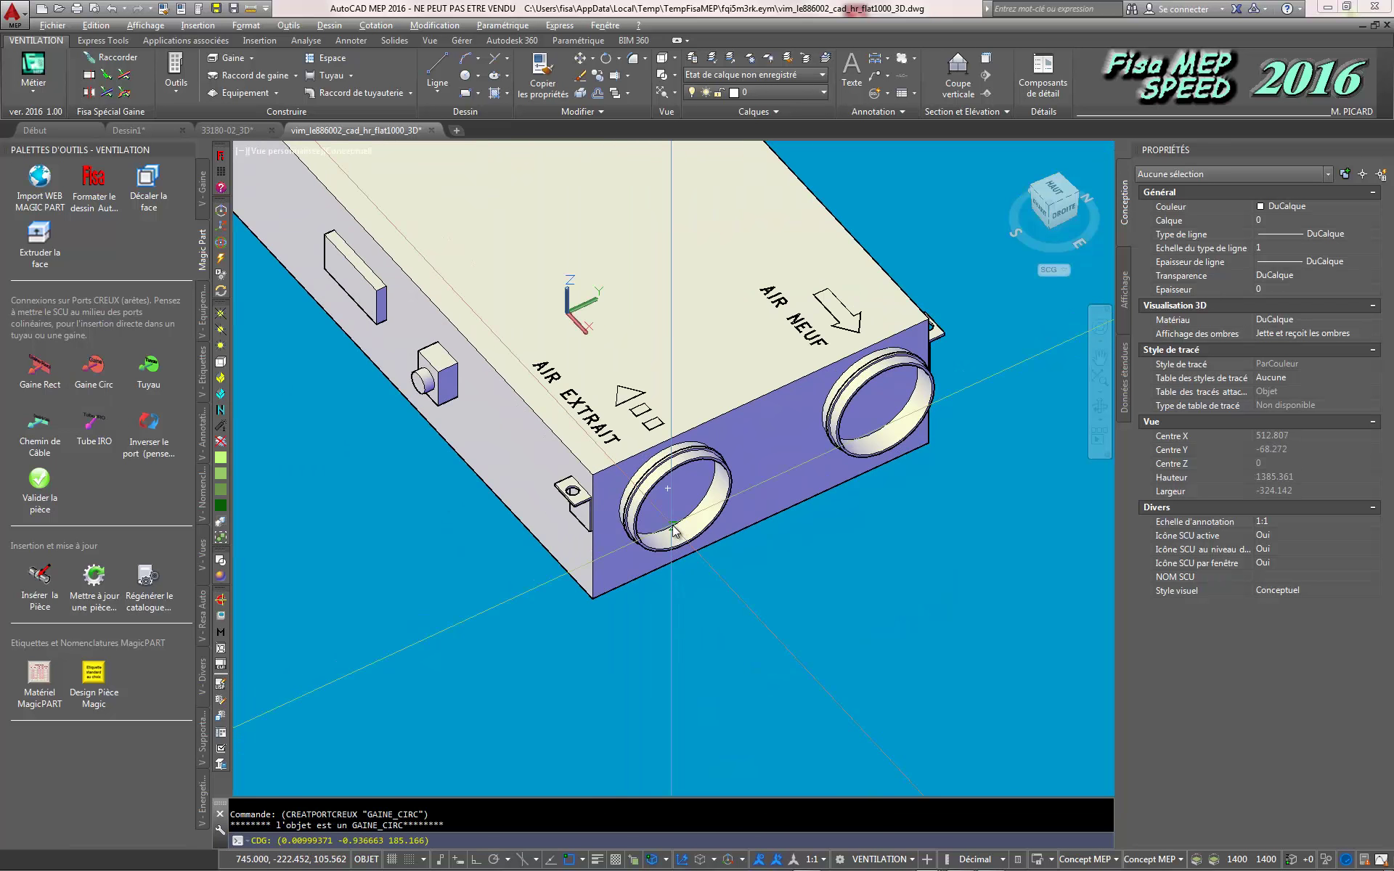
{"action": "scroll", "coordinate": [674, 530], "scroll_direction": "up", "scroll_amount": 3}
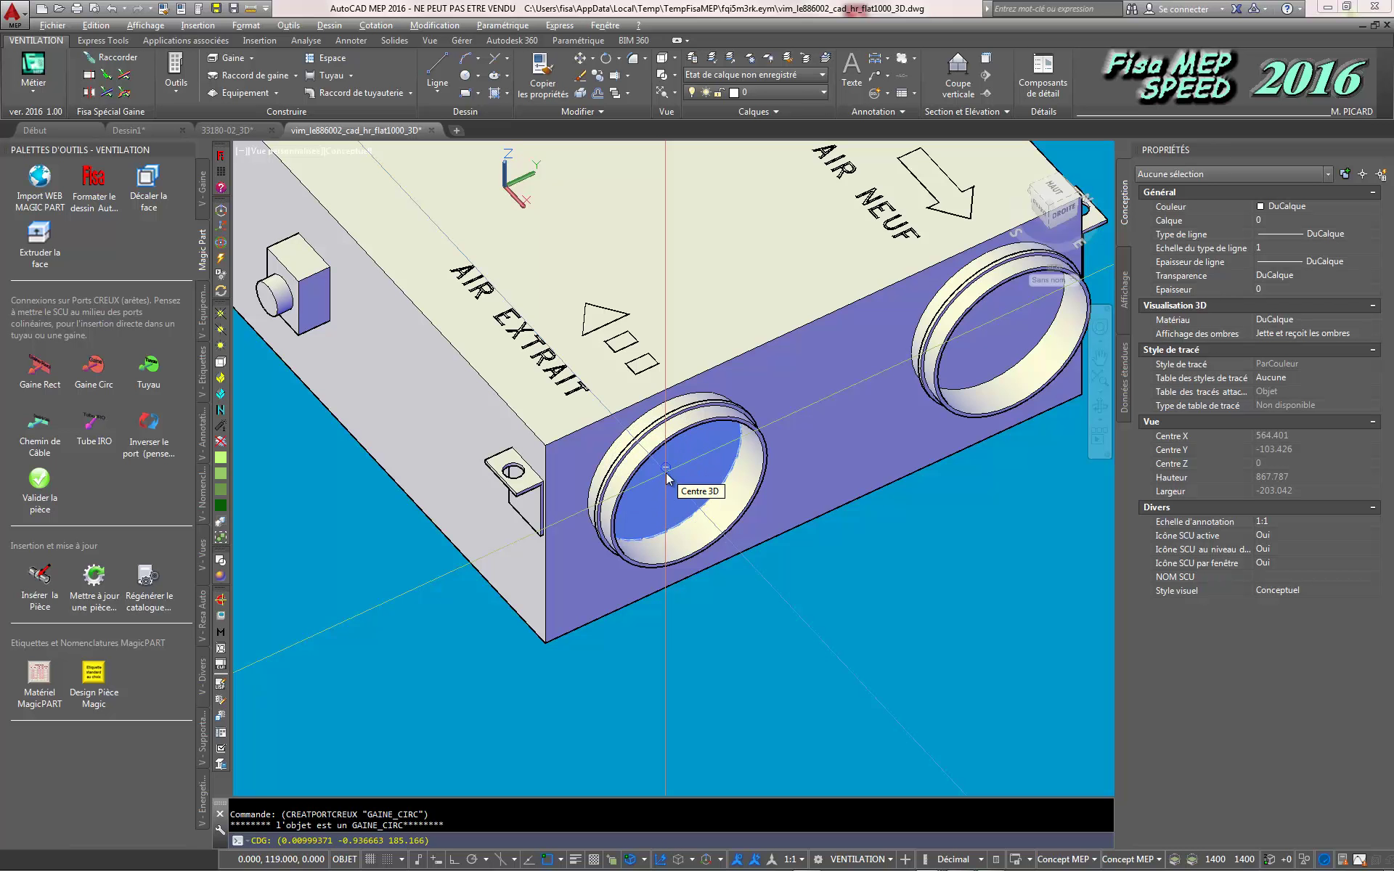
{"action": "left_click", "coordinate": [668, 477]}
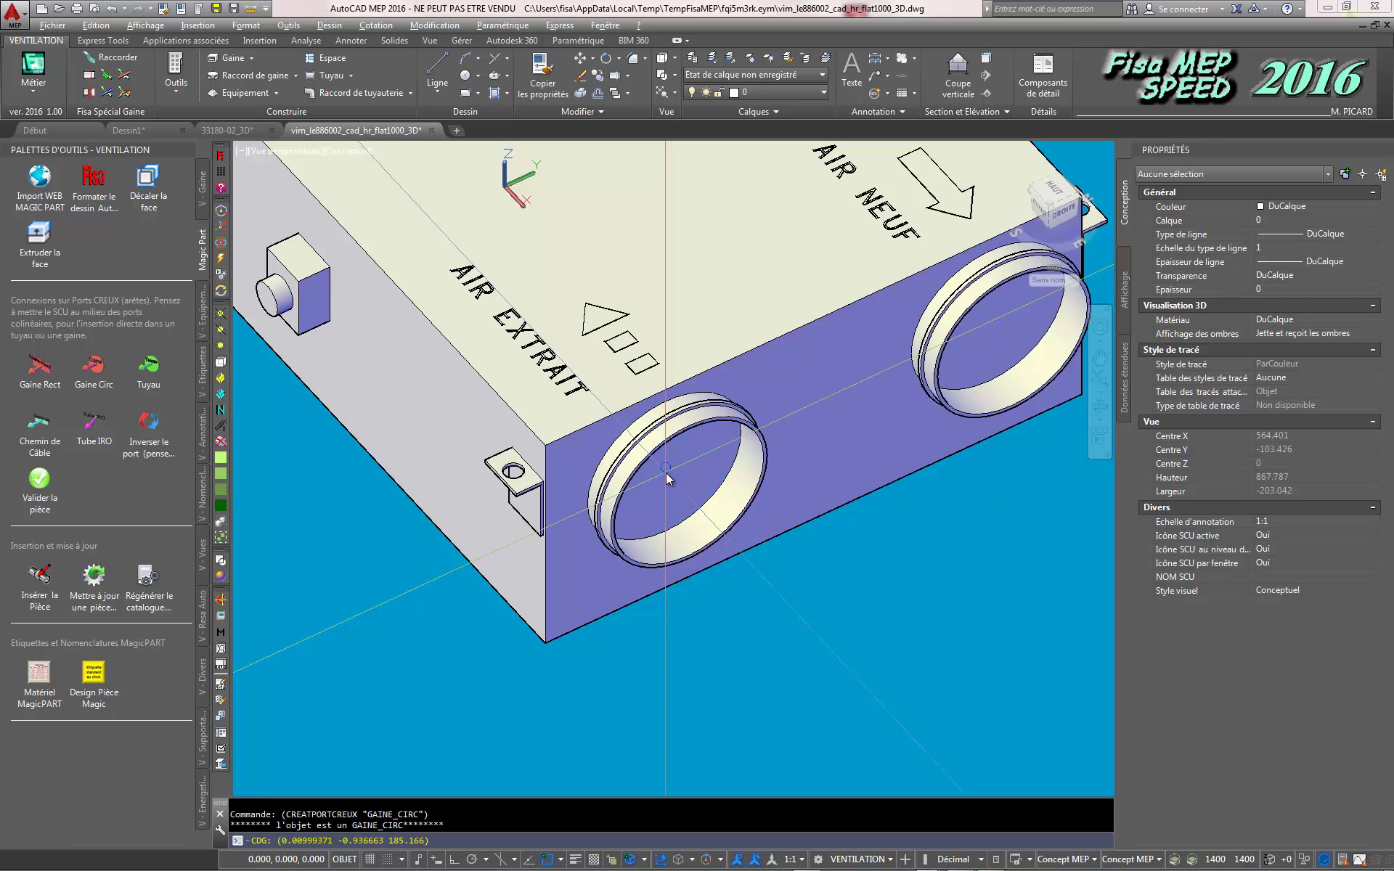
{"action": "left_click", "coordinate": [712, 503]}
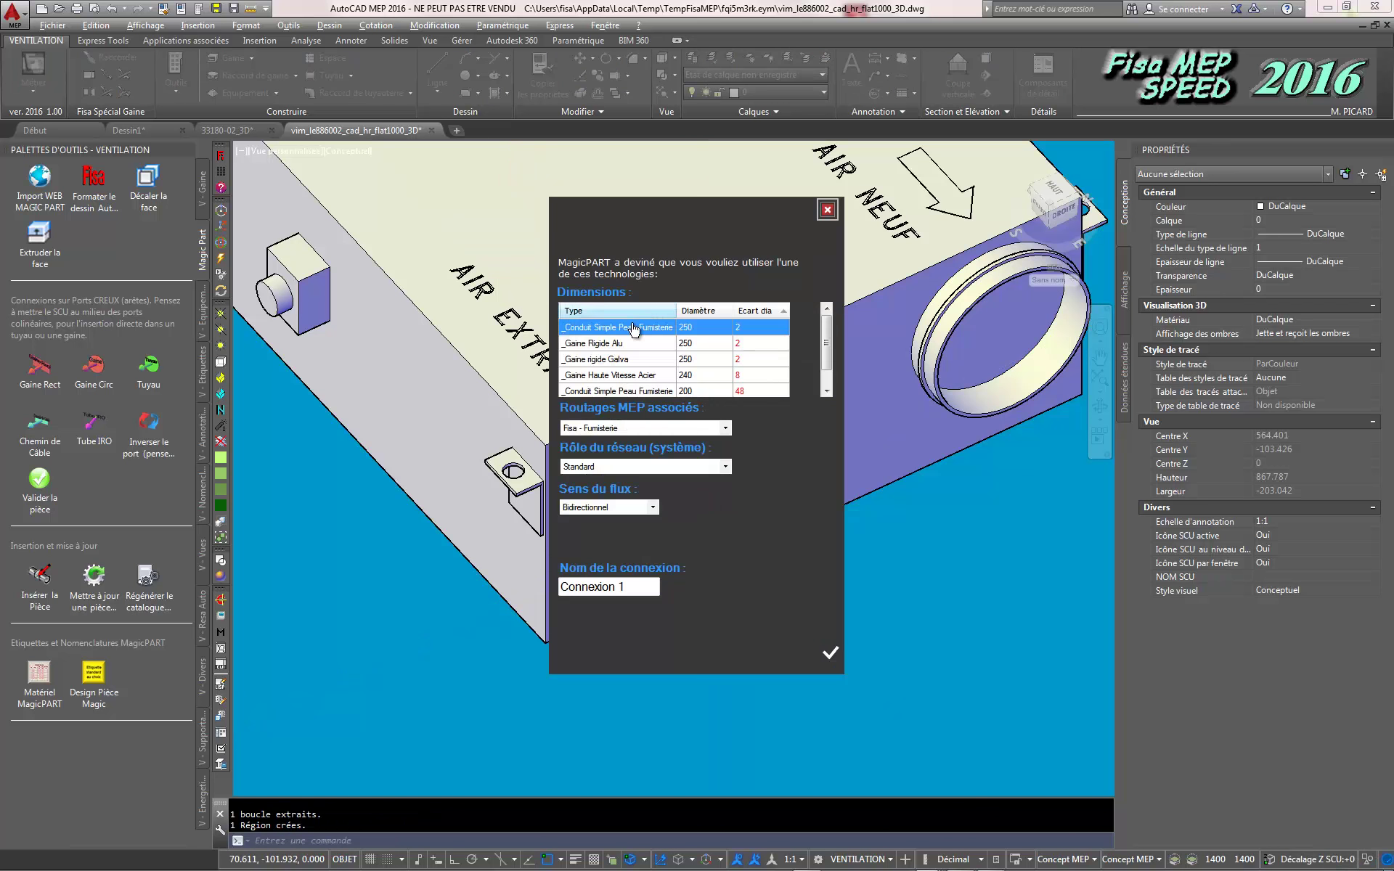
Step: Define Connexion 1 as a 250 mm _Conduit Simple Peau Fumisterie with Fisa - Fumisterie routing, V_Extraction system and Vers l'intérieur flow
{"action": "left_click", "coordinate": [636, 429]}
{"action": "left_click", "coordinate": [617, 441]}
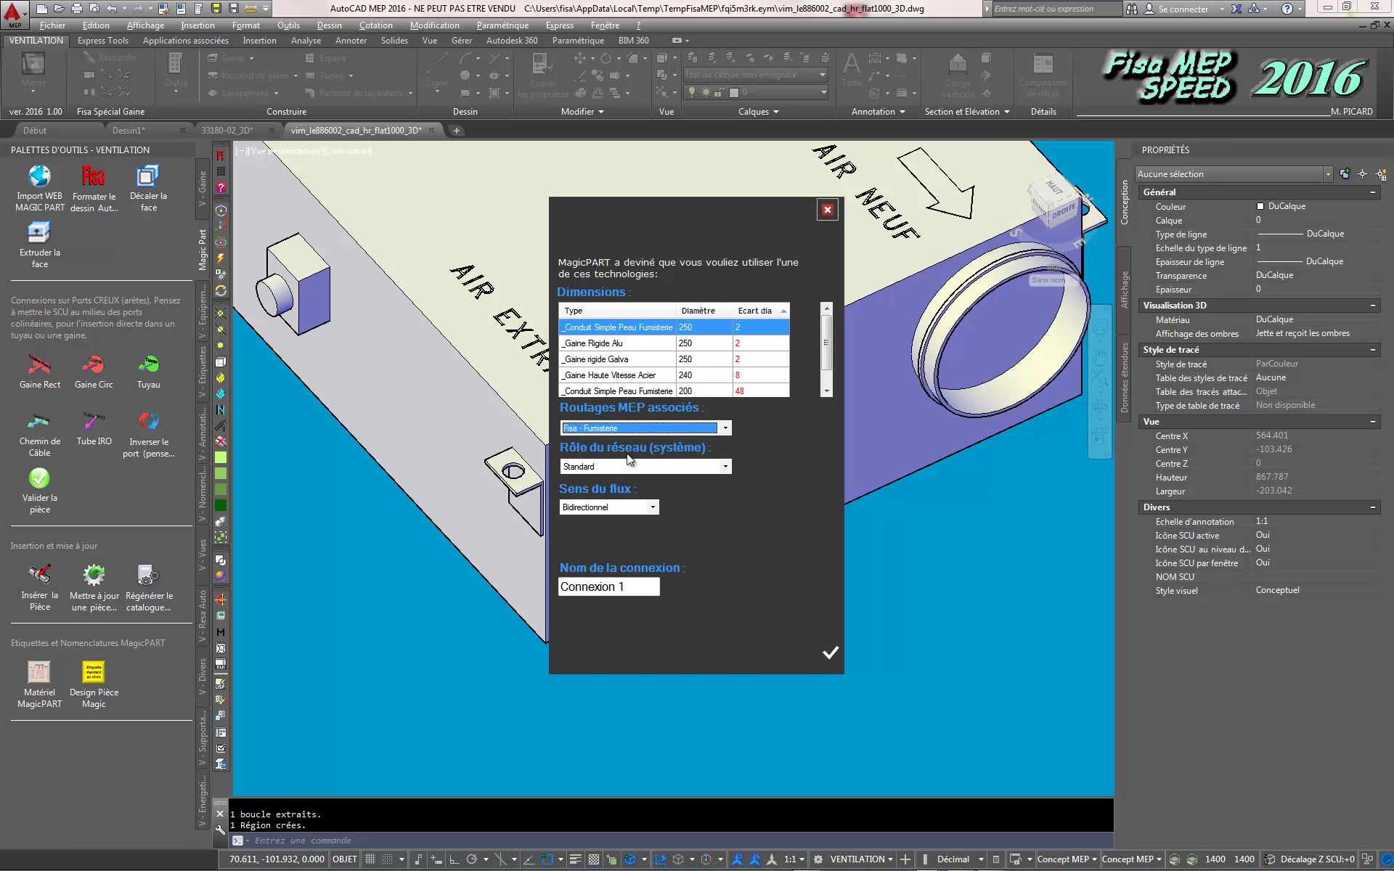
{"action": "left_click", "coordinate": [630, 465]}
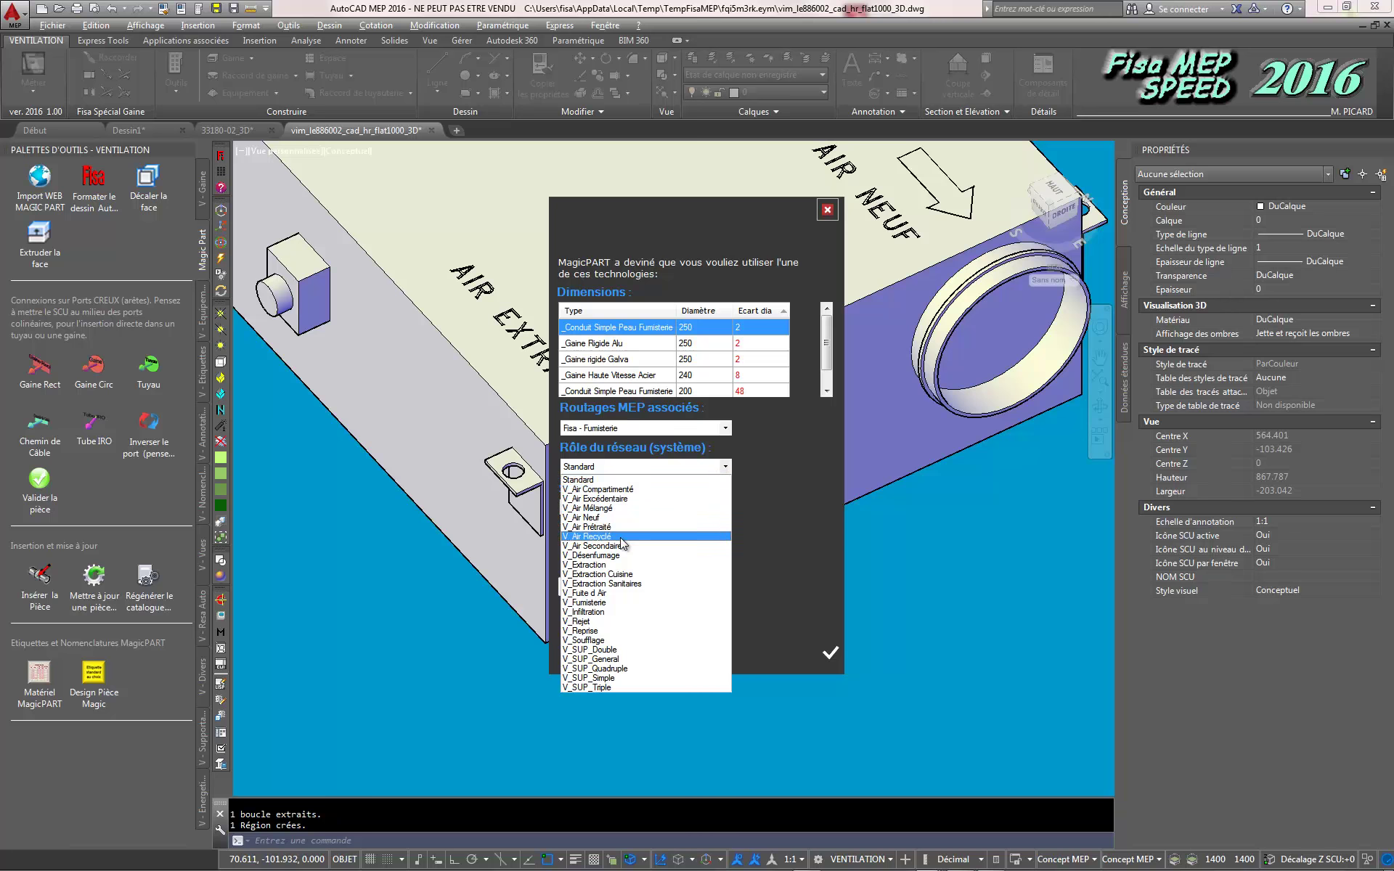
{"action": "left_click", "coordinate": [616, 565]}
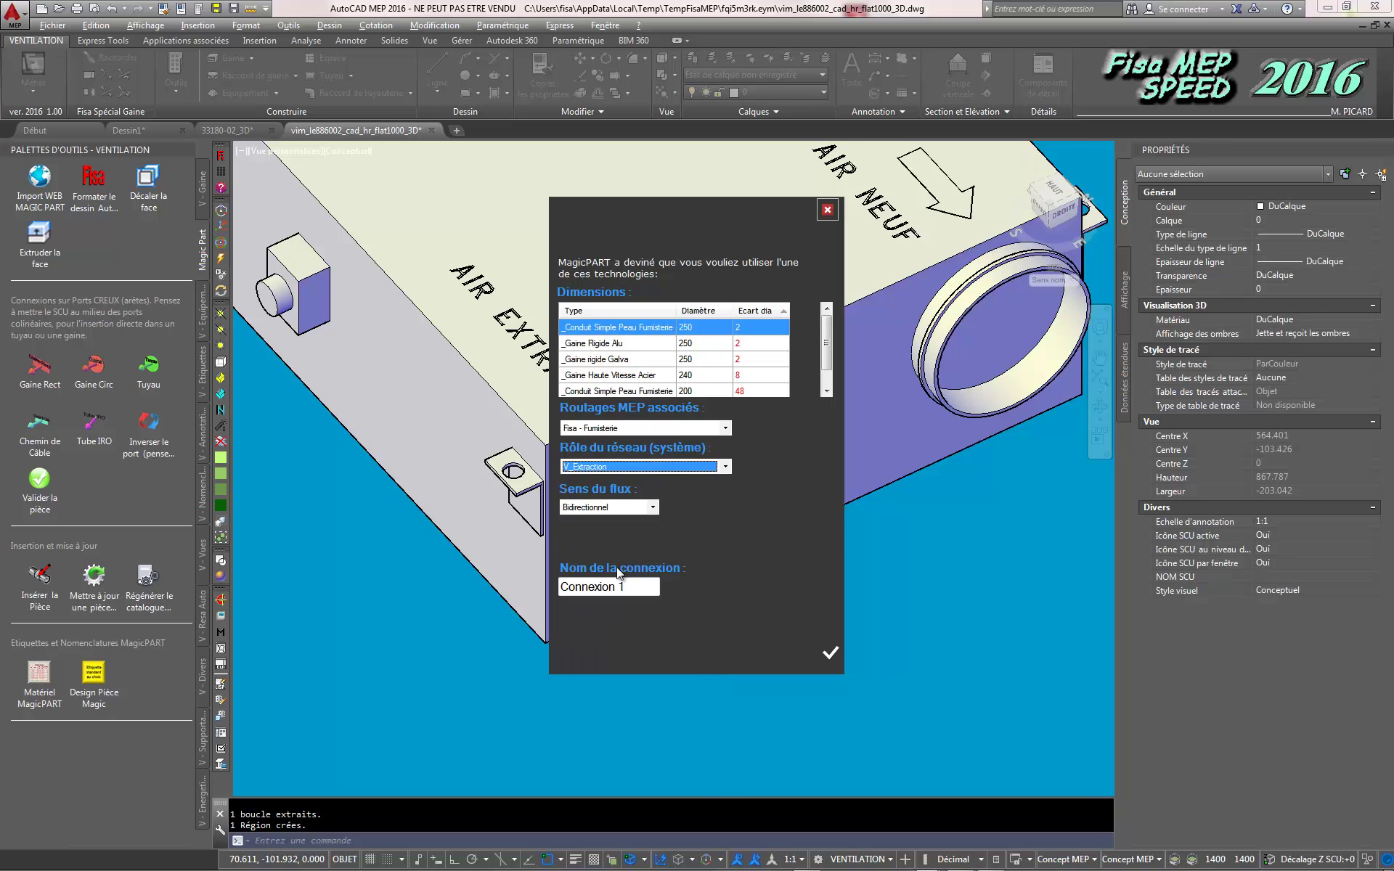
{"action": "left_click", "coordinate": [612, 508]}
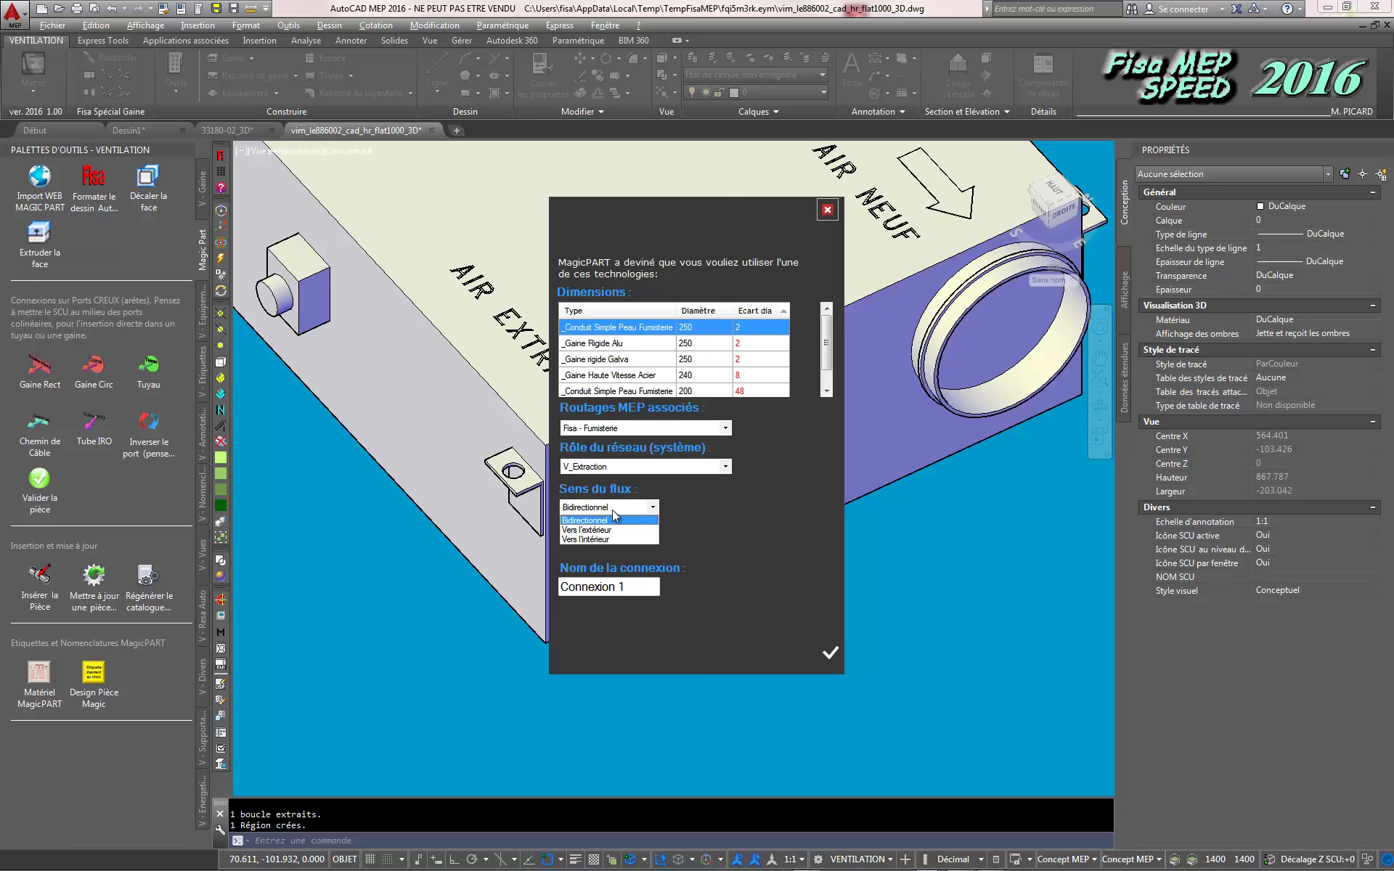
{"action": "left_click", "coordinate": [619, 537]}
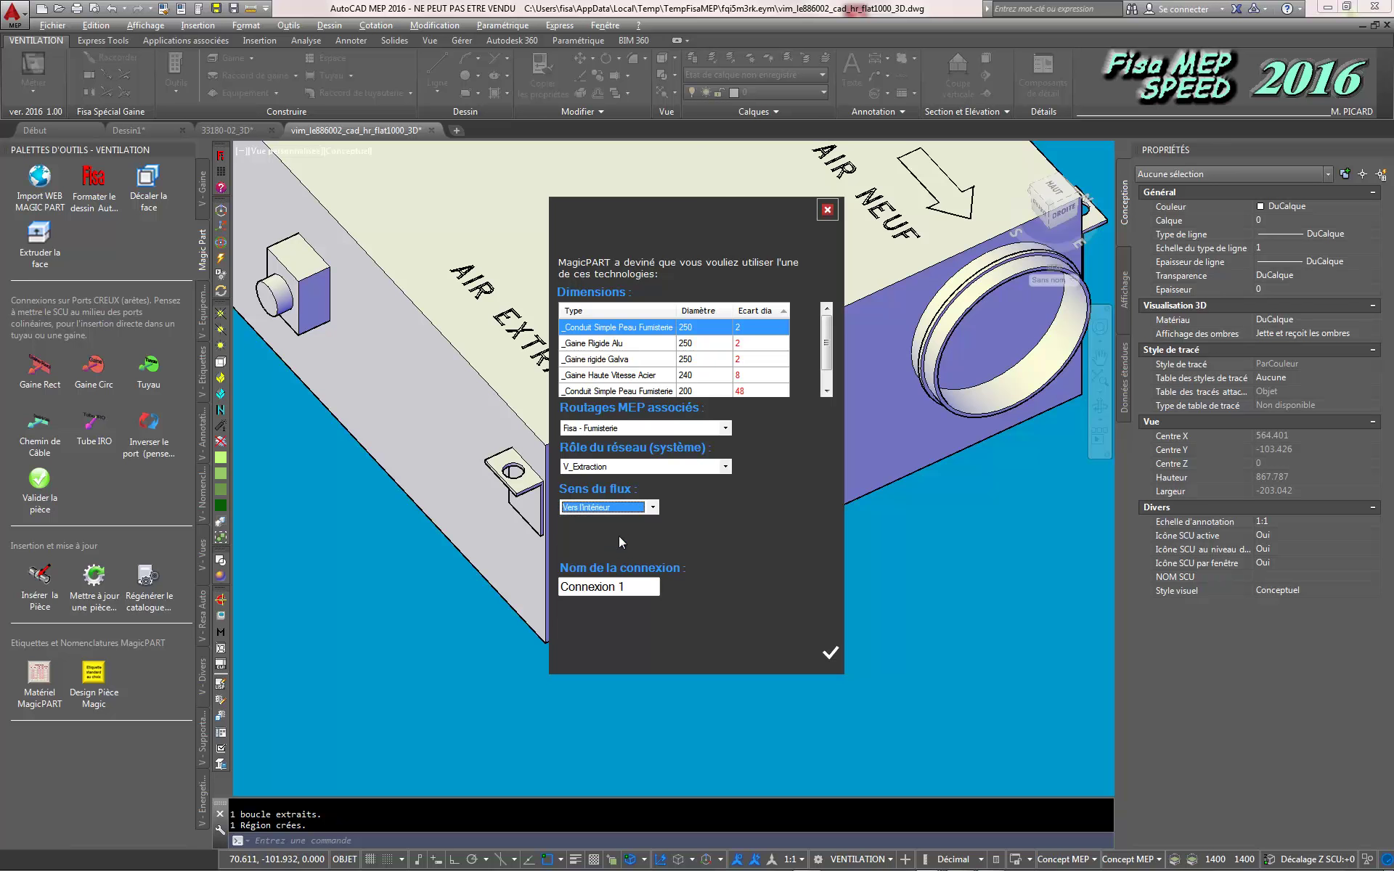
{"action": "left_click", "coordinate": [633, 589]}
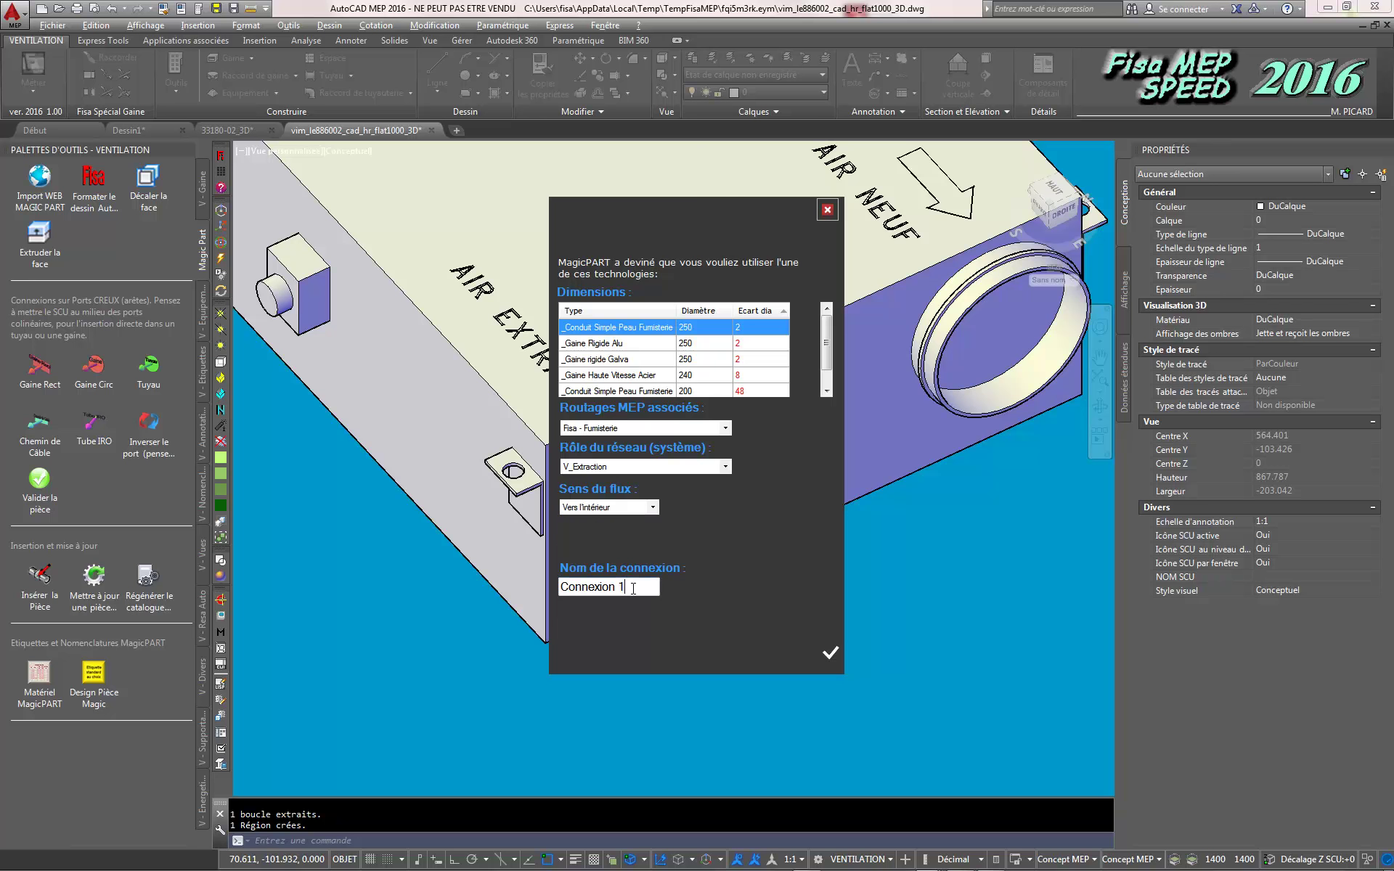
{"action": "left_click", "coordinate": [829, 652]}
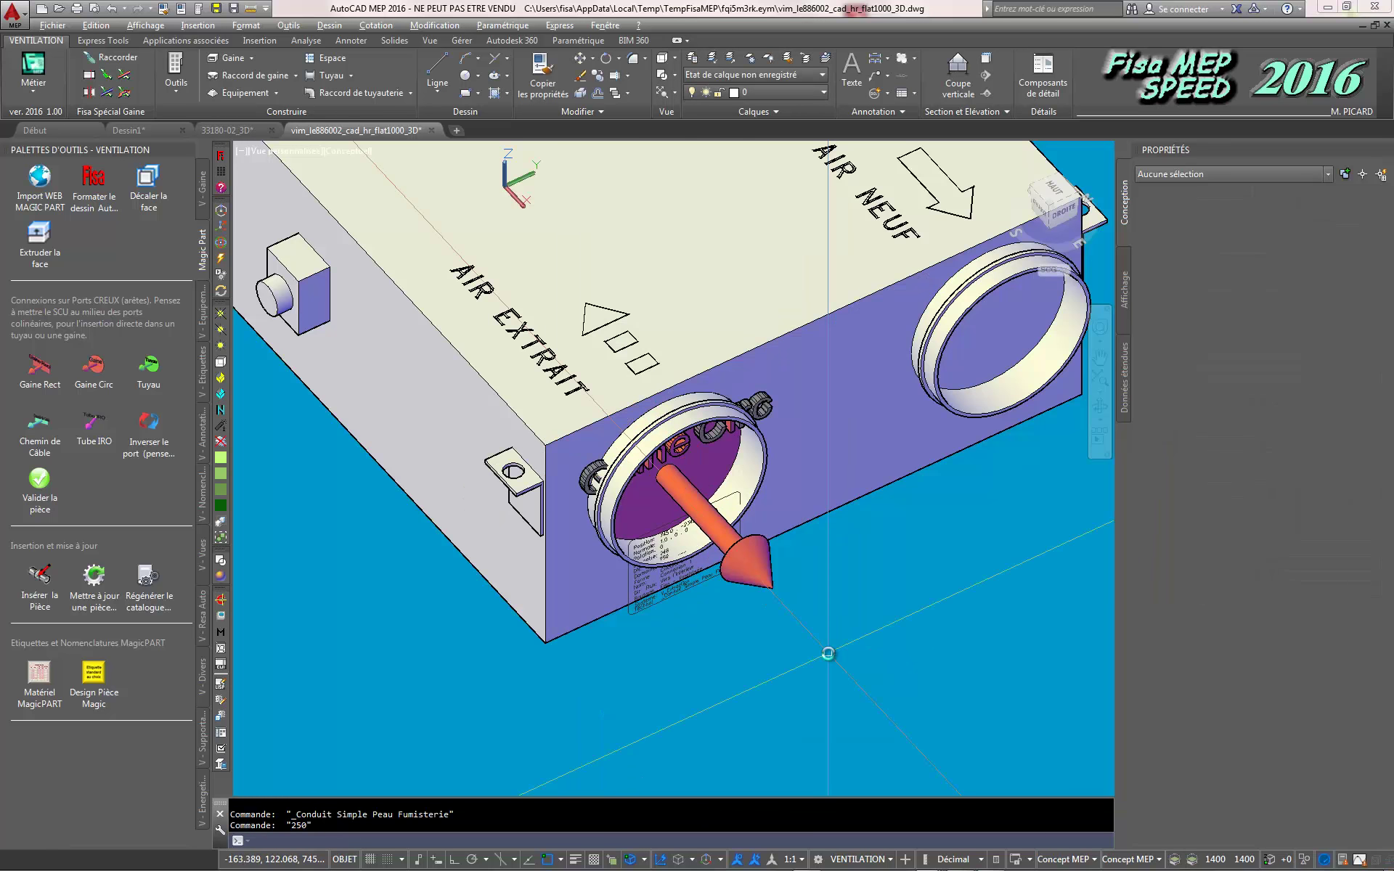
Step: Inspect the duct connection's information label on the AIR EXTRAIT spigot in the right-side view
{"action": "left_click", "coordinate": [1064, 211]}
{"action": "scroll", "coordinate": [617, 519], "scroll_direction": "up", "scroll_amount": 5}
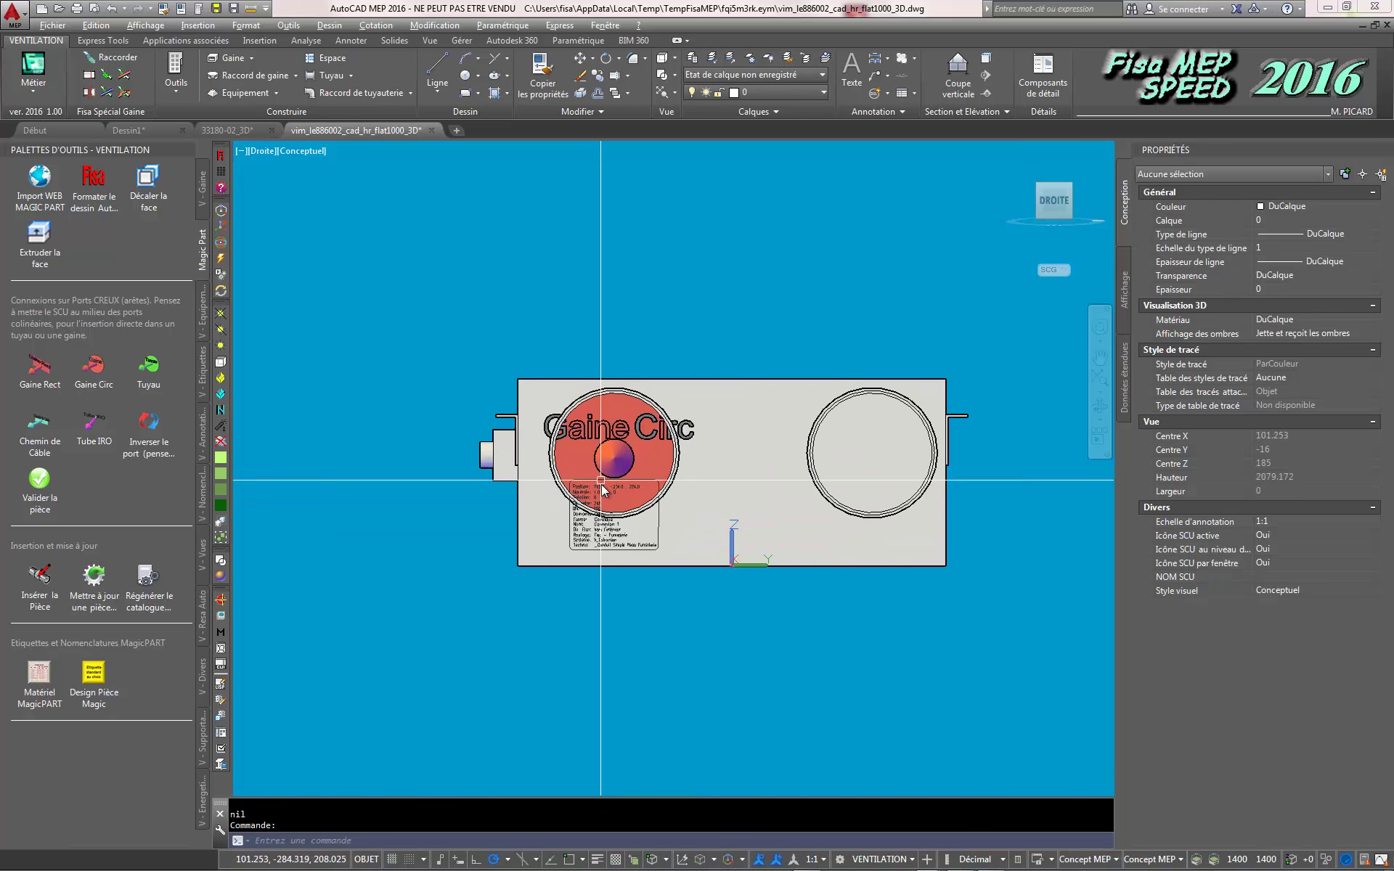
{"action": "scroll", "coordinate": [606, 569], "scroll_direction": "up", "scroll_amount": 5}
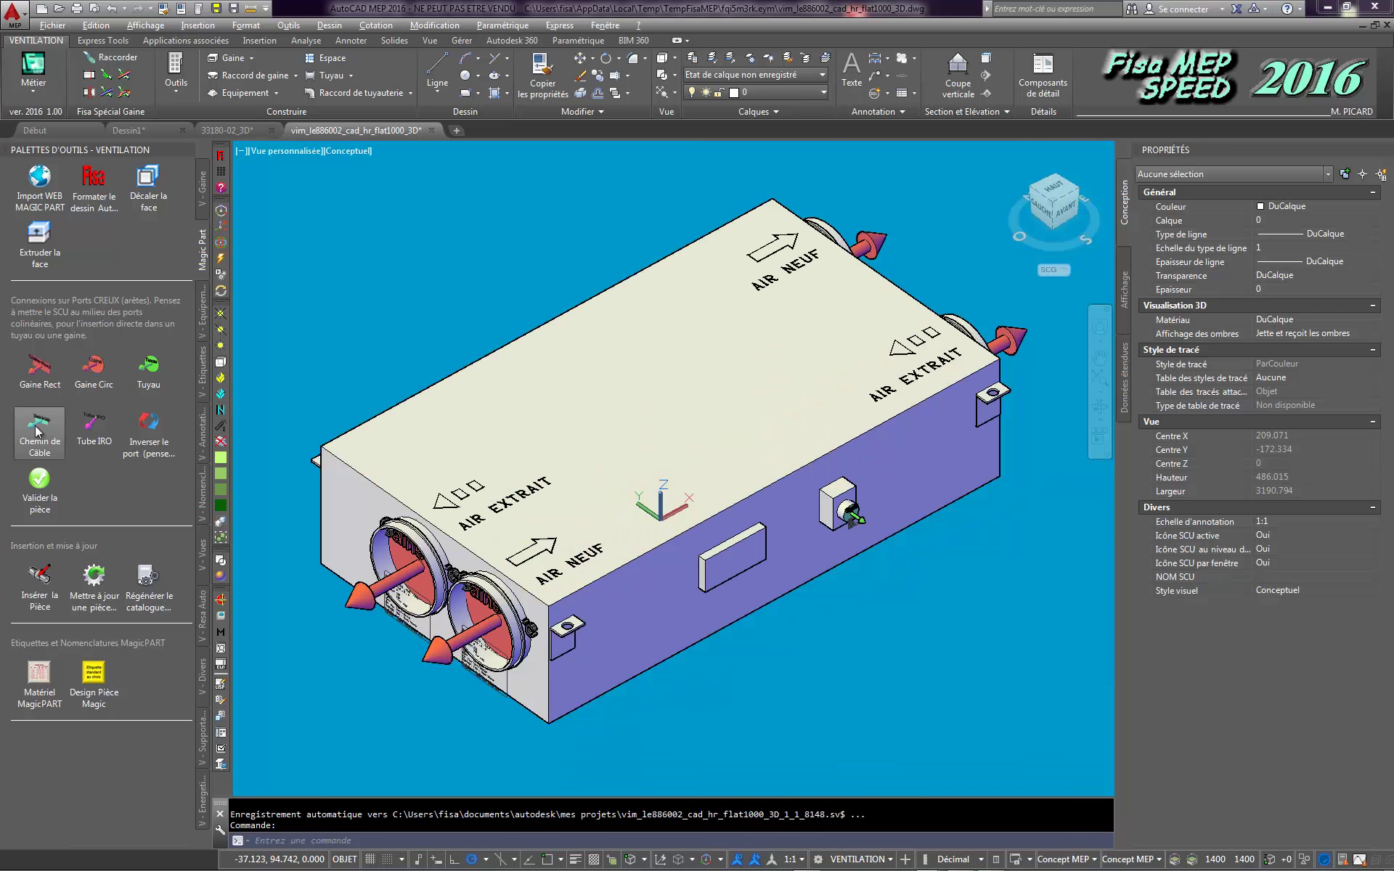
Step: Add a 200 x 100 Chemins de câbles connection named Connexion 6 on the rectangular box, with Standard routing and system Cheminement à basse tension
{"action": "left_click", "coordinate": [38, 432]}
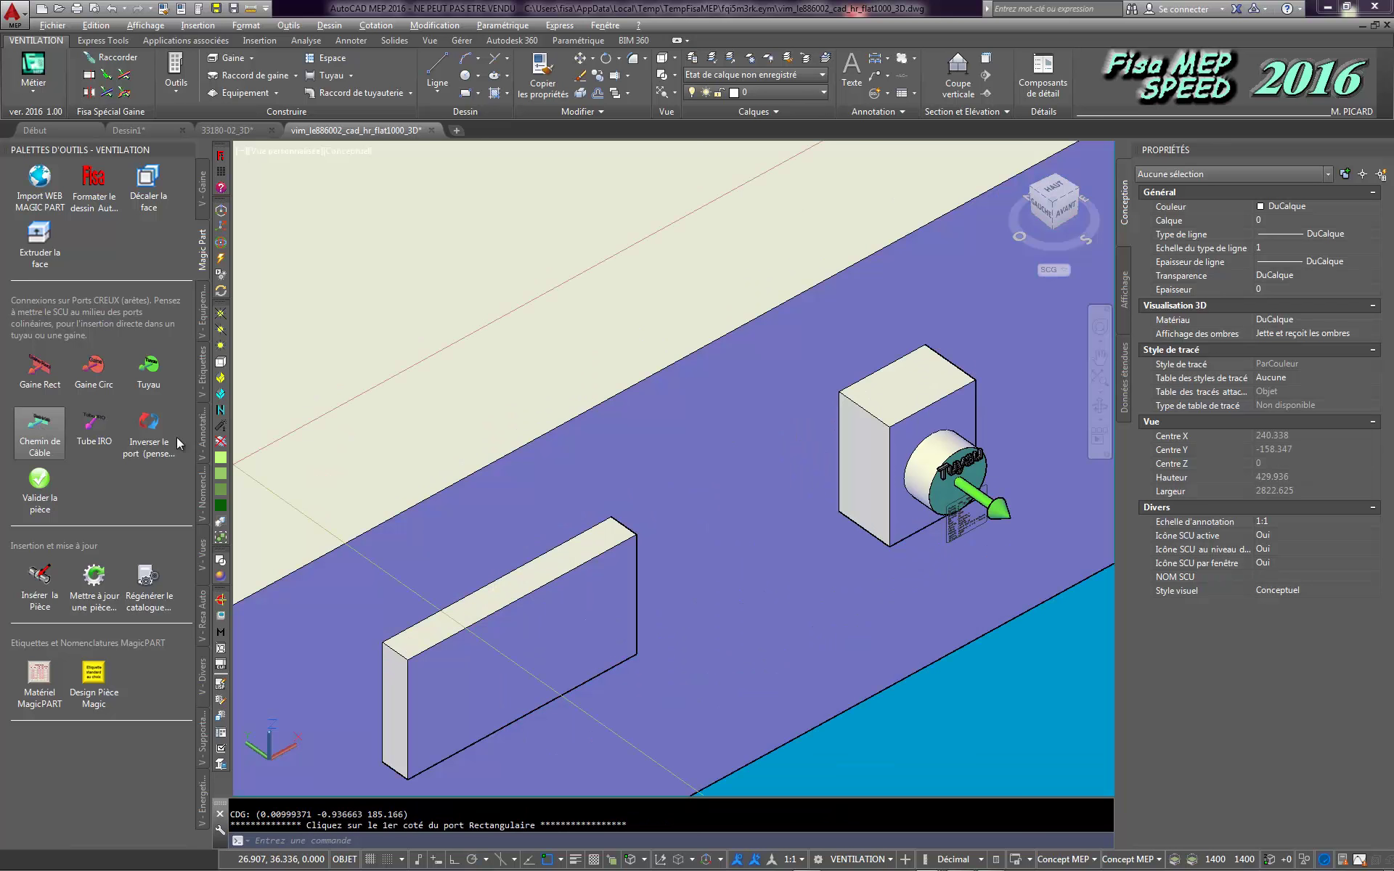
{"action": "left_click", "coordinate": [504, 607]}
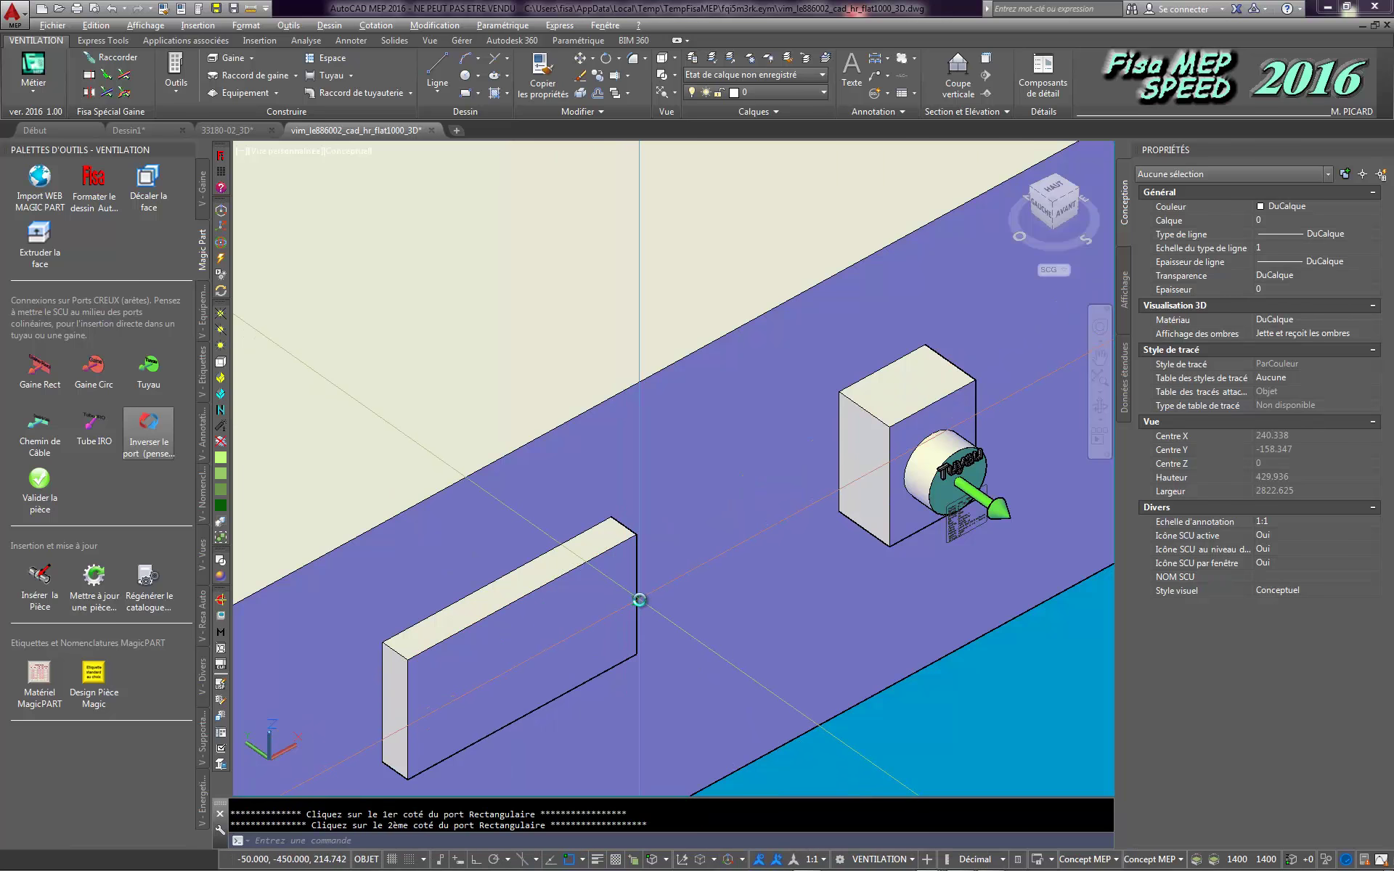
{"action": "left_click", "coordinate": [638, 601]}
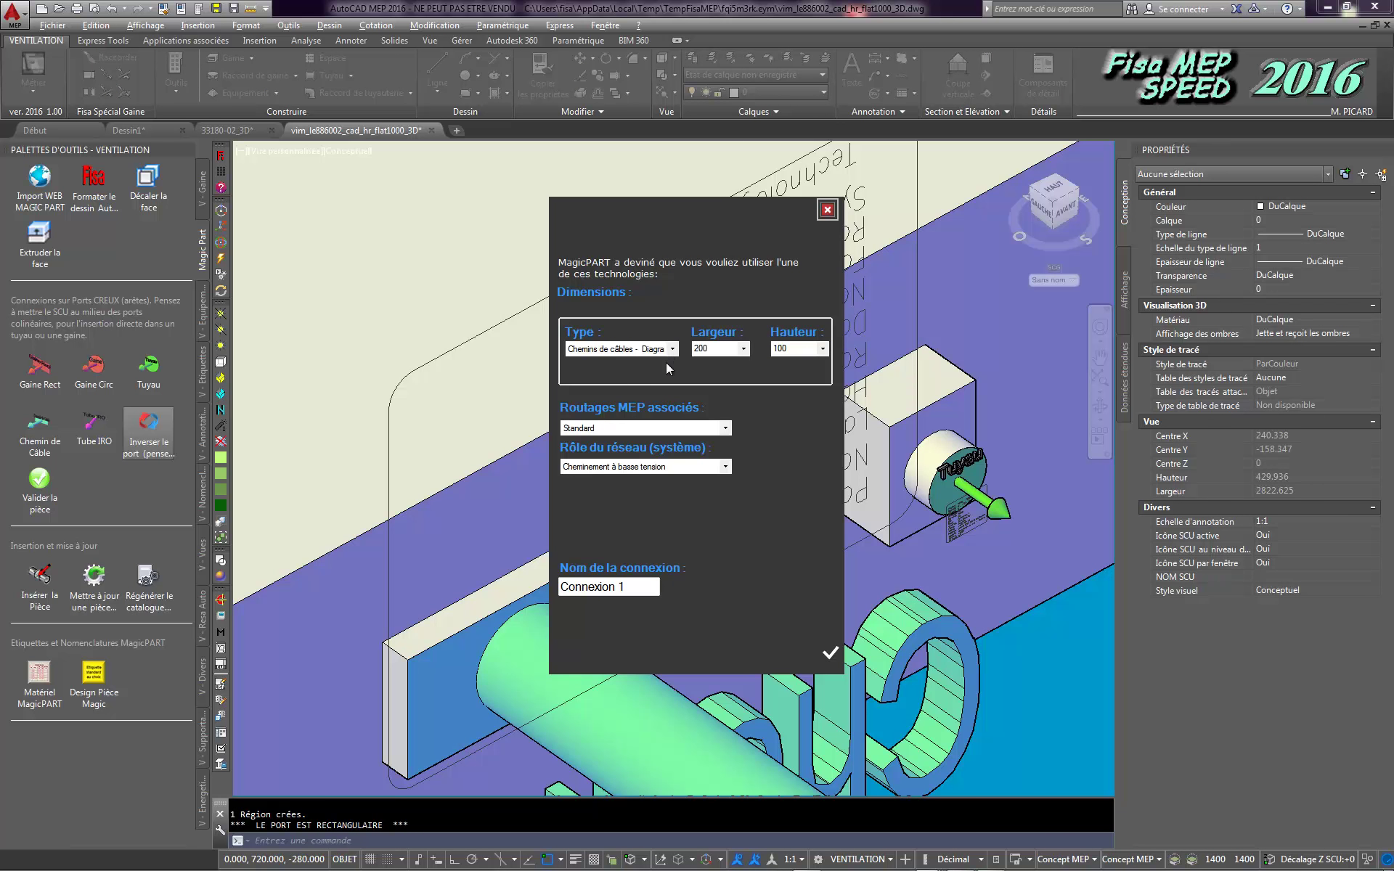
{"action": "left_click", "coordinate": [635, 589]}
{"action": "left_click", "coordinate": [830, 655]}
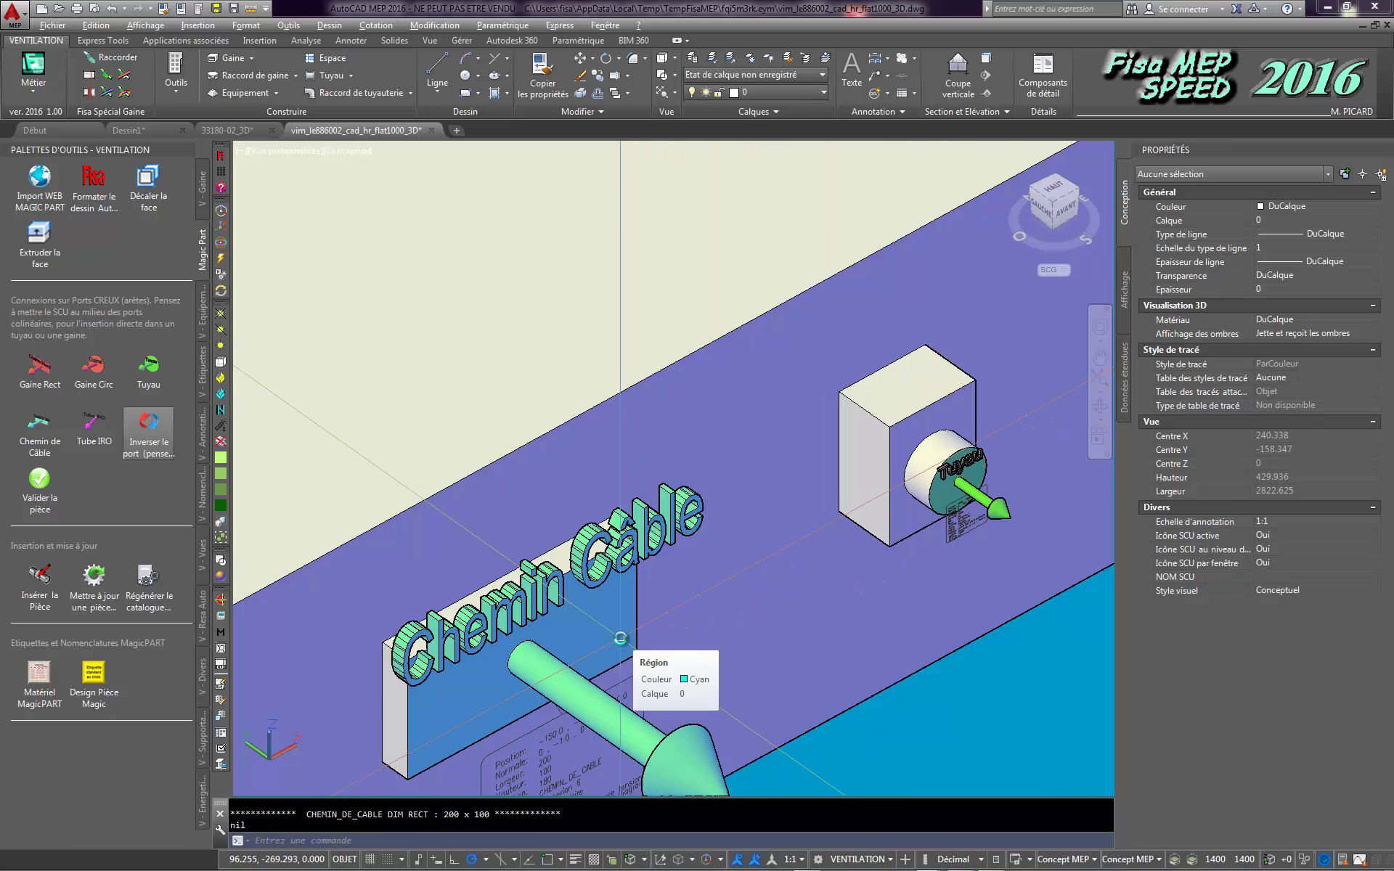
Step: Check the cable tray connection's information label in the front view
{"action": "scroll", "coordinate": [620, 638], "scroll_direction": "down", "scroll_amount": 5}
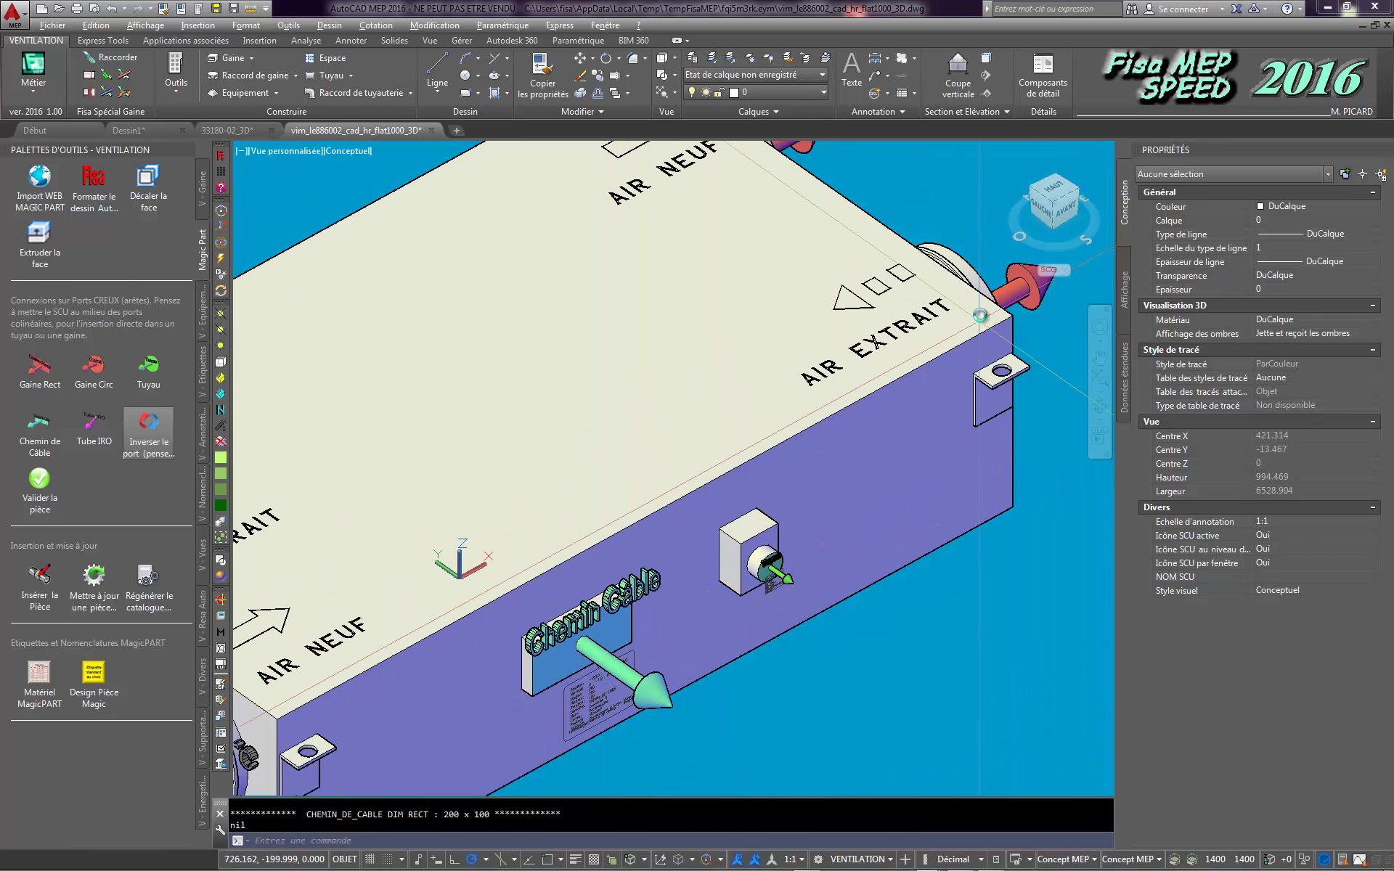
{"action": "left_click", "coordinate": [1067, 212]}
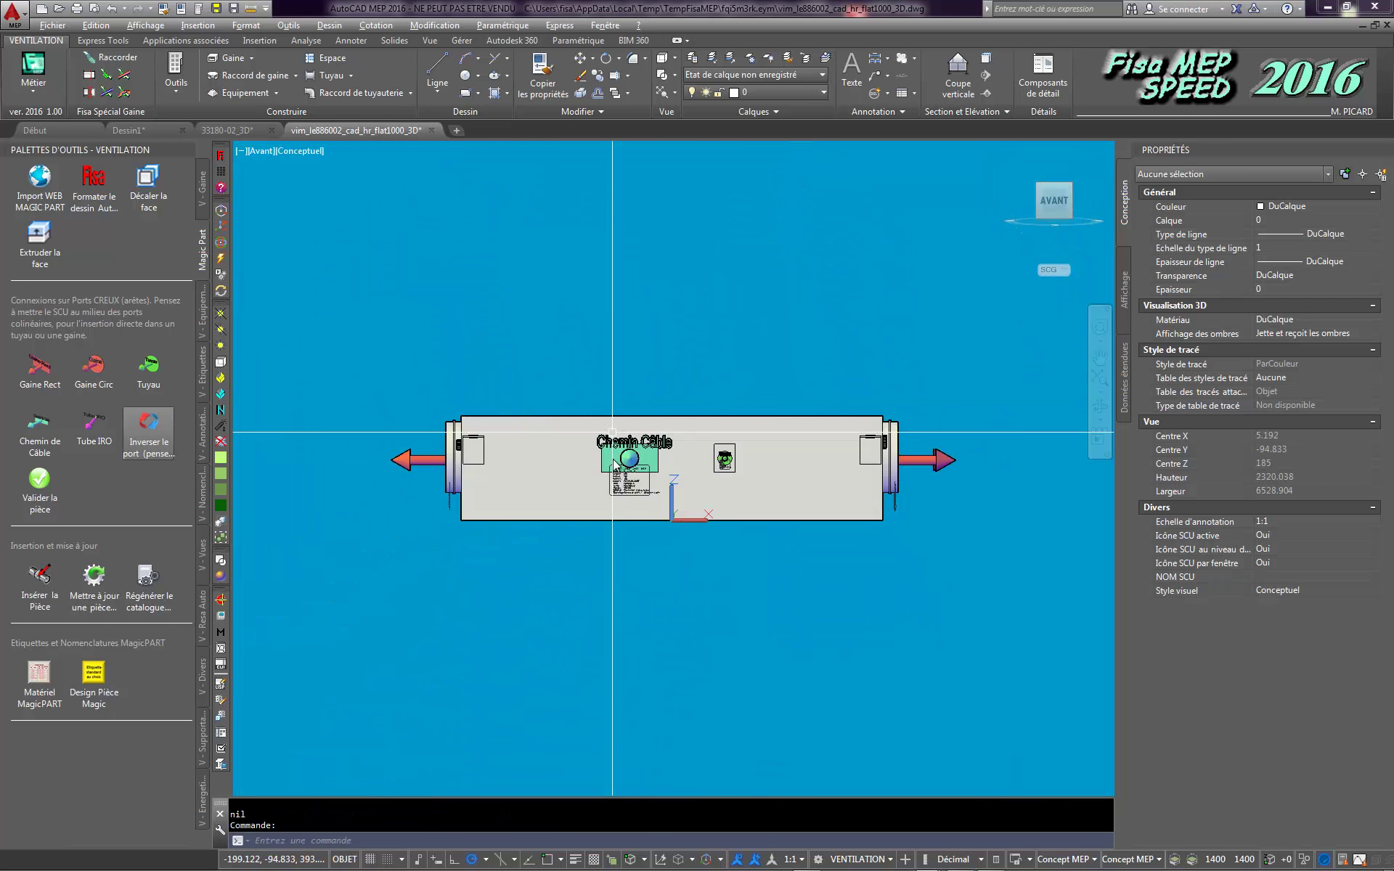
{"action": "scroll", "coordinate": [615, 456], "scroll_direction": "up", "scroll_amount": 6}
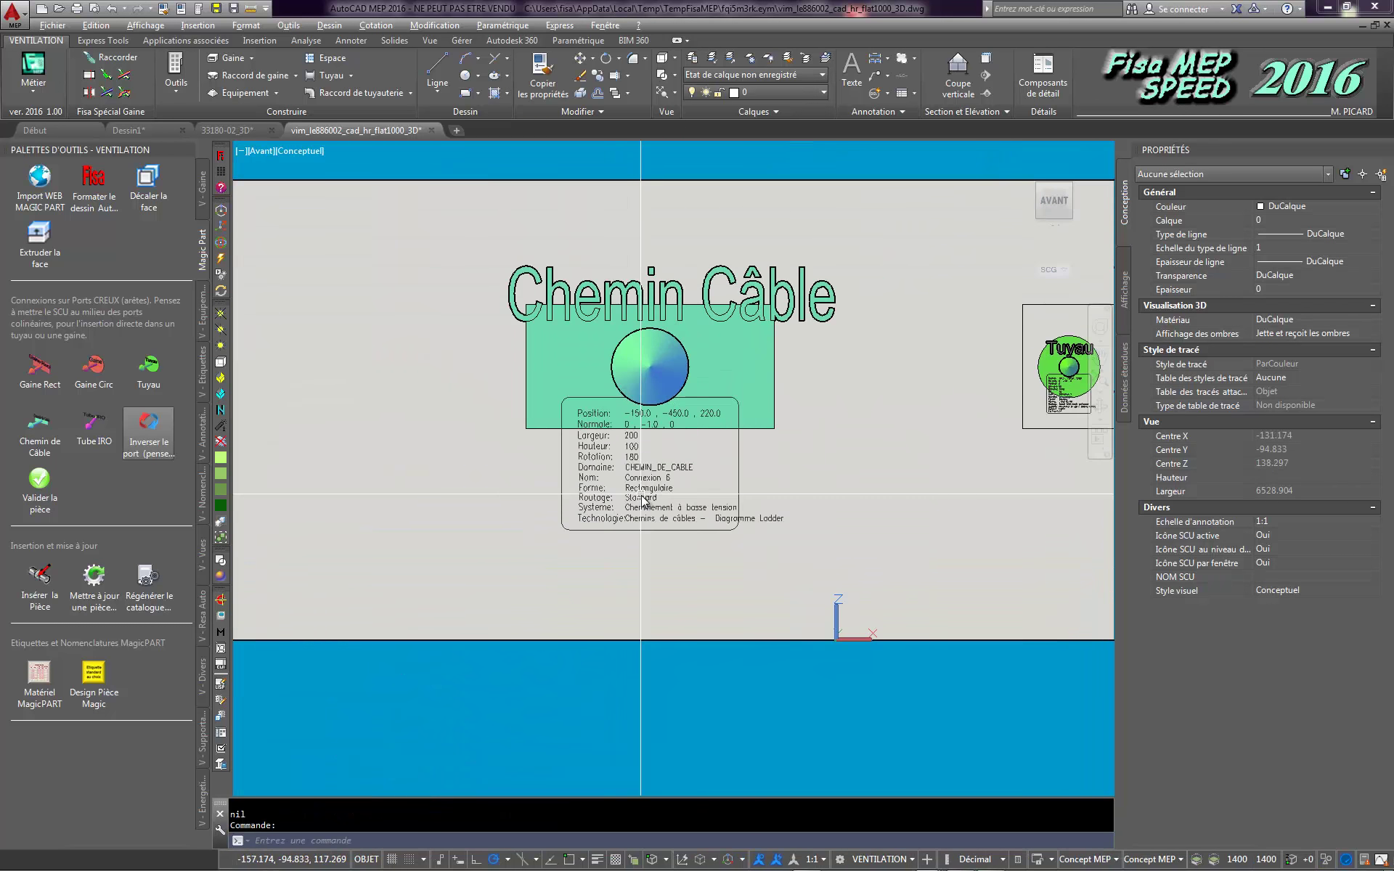
{"action": "scroll", "coordinate": [643, 499], "scroll_direction": "up", "scroll_amount": 4}
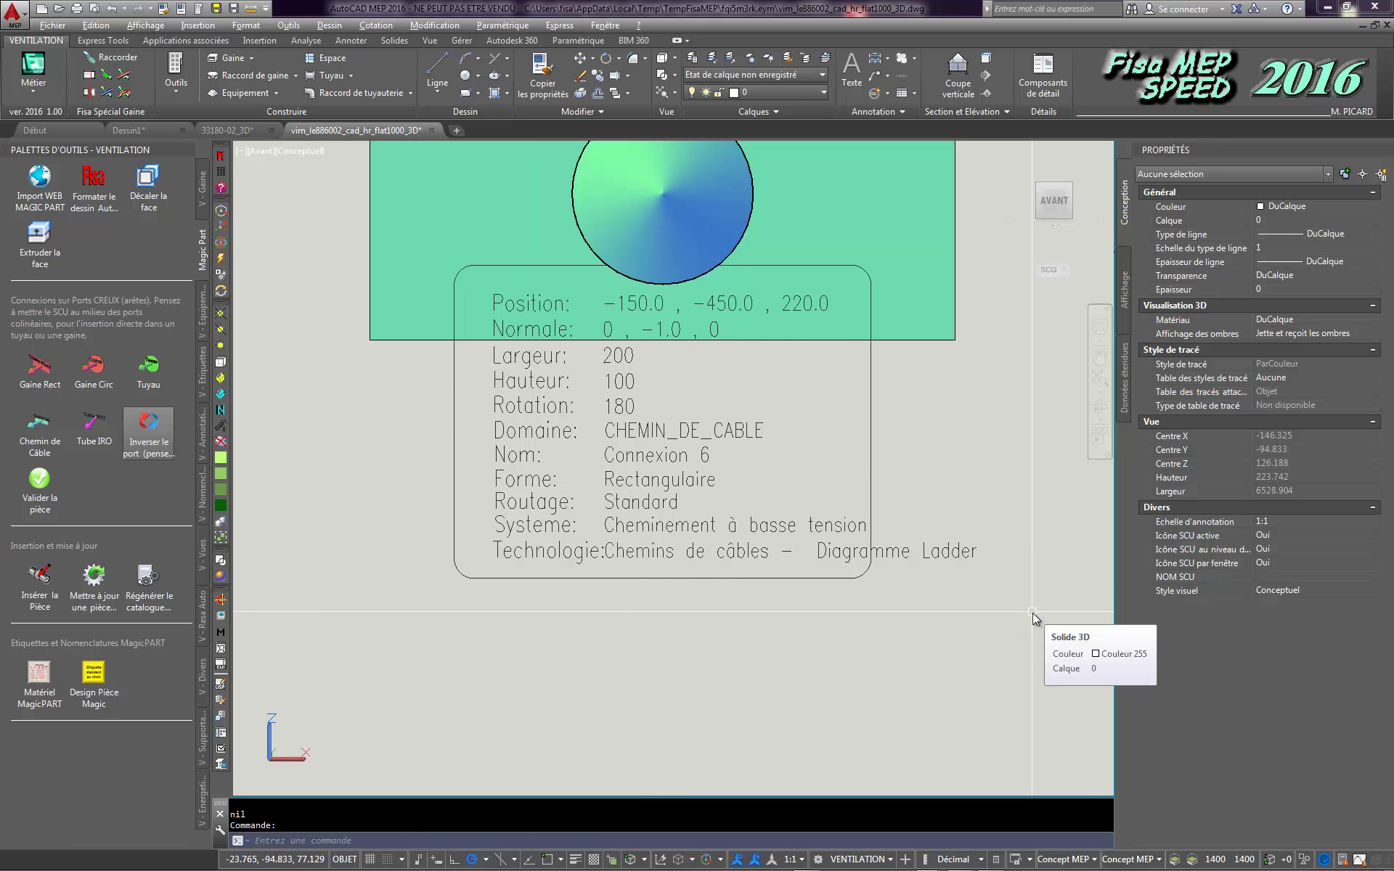
{"action": "scroll", "coordinate": [1033, 614], "scroll_direction": "down", "scroll_amount": 9}
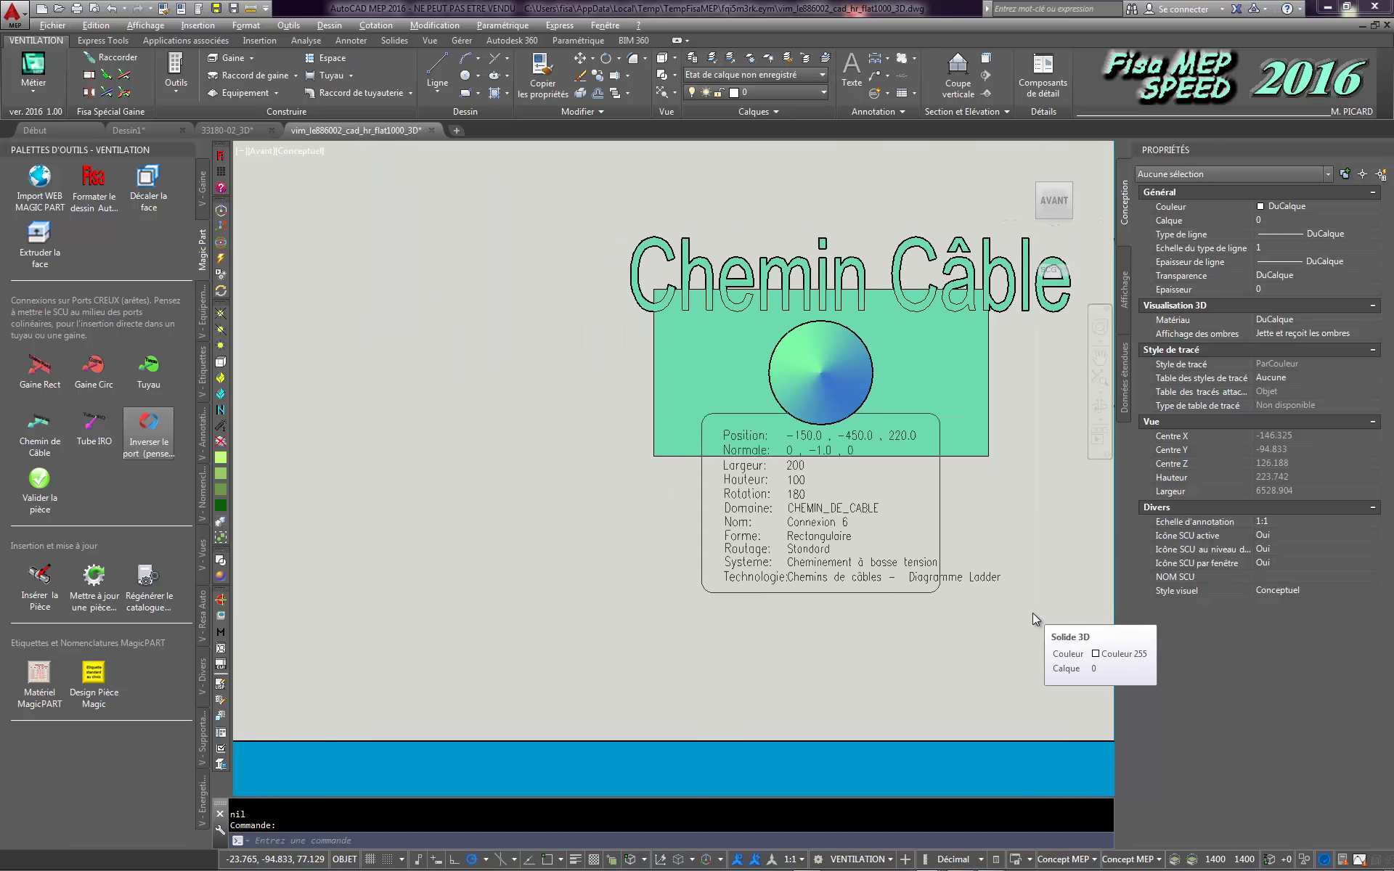
{"action": "middle_click_drag", "start_coordinate": [778, 547], "coordinate": [443, 512]}
{"action": "scroll", "coordinate": [518, 532], "scroll_direction": "down", "scroll_amount": 2}
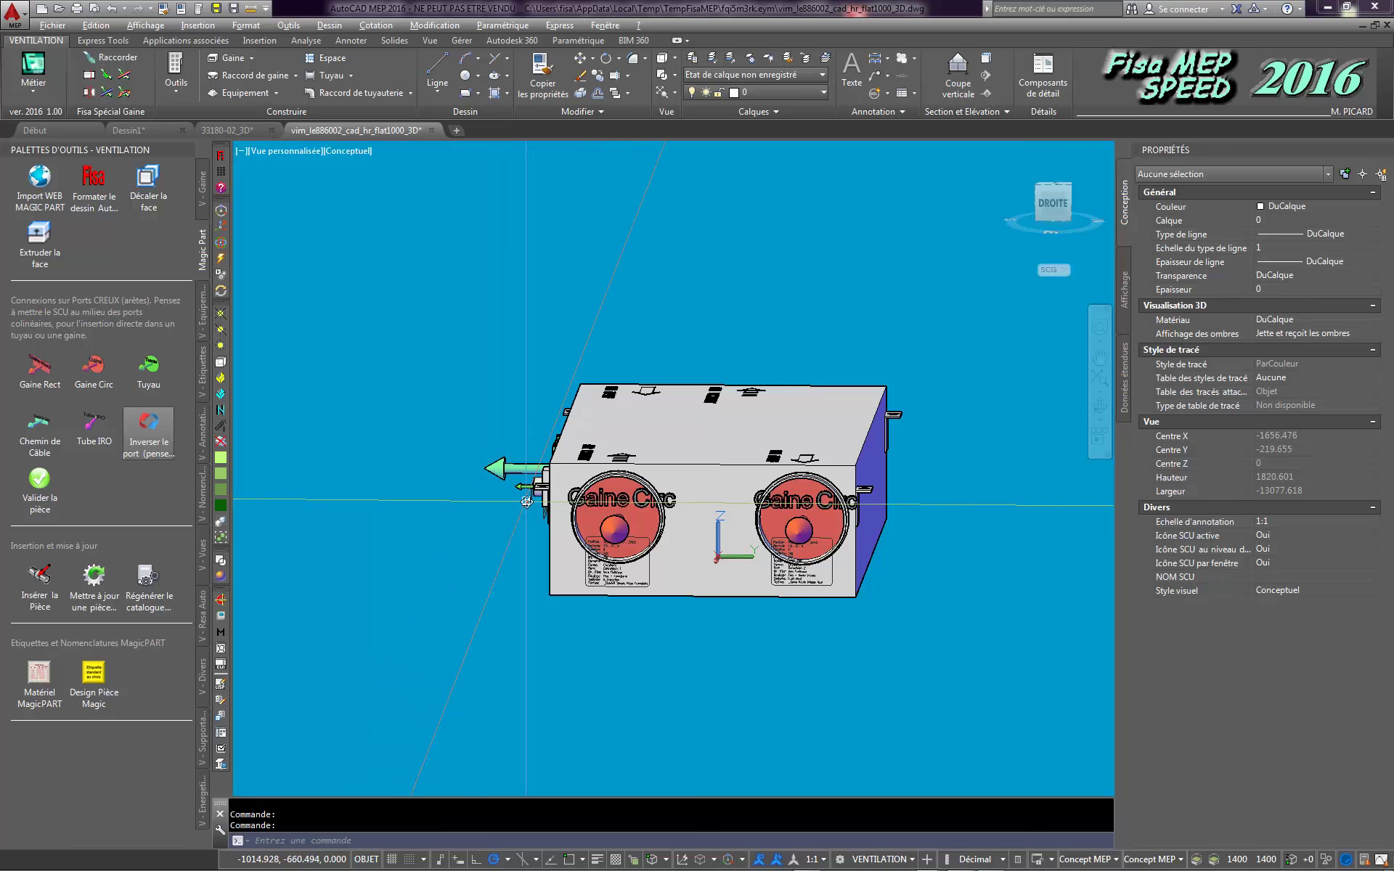
Step: Validate the part for MagicPART export as a multiple-view part with component type Unité de traitement d'air
{"action": "left_click", "coordinate": [42, 485]}
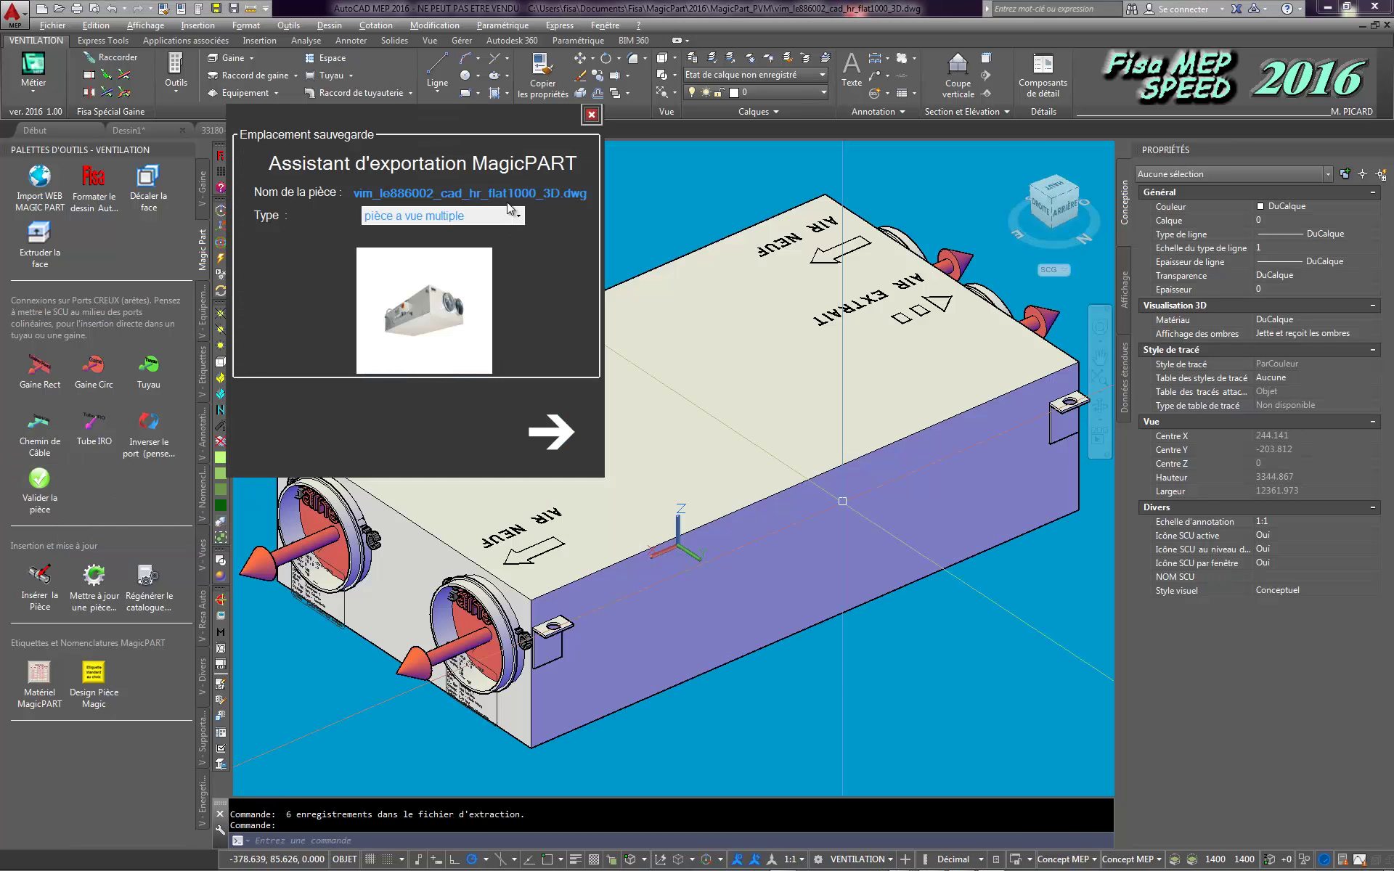
{"action": "left_click", "coordinate": [561, 436]}
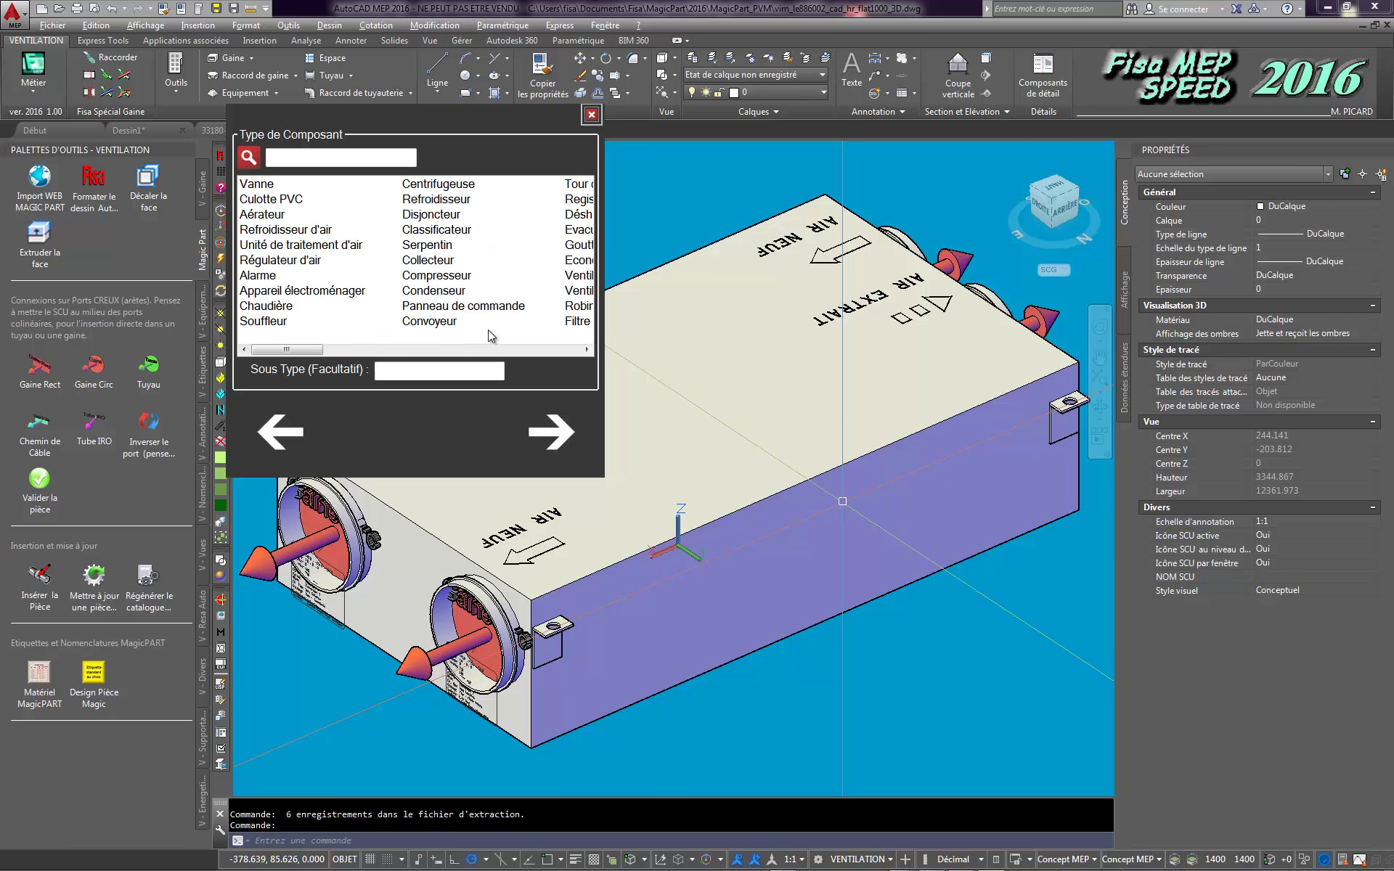
{"action": "left_click", "coordinate": [323, 251]}
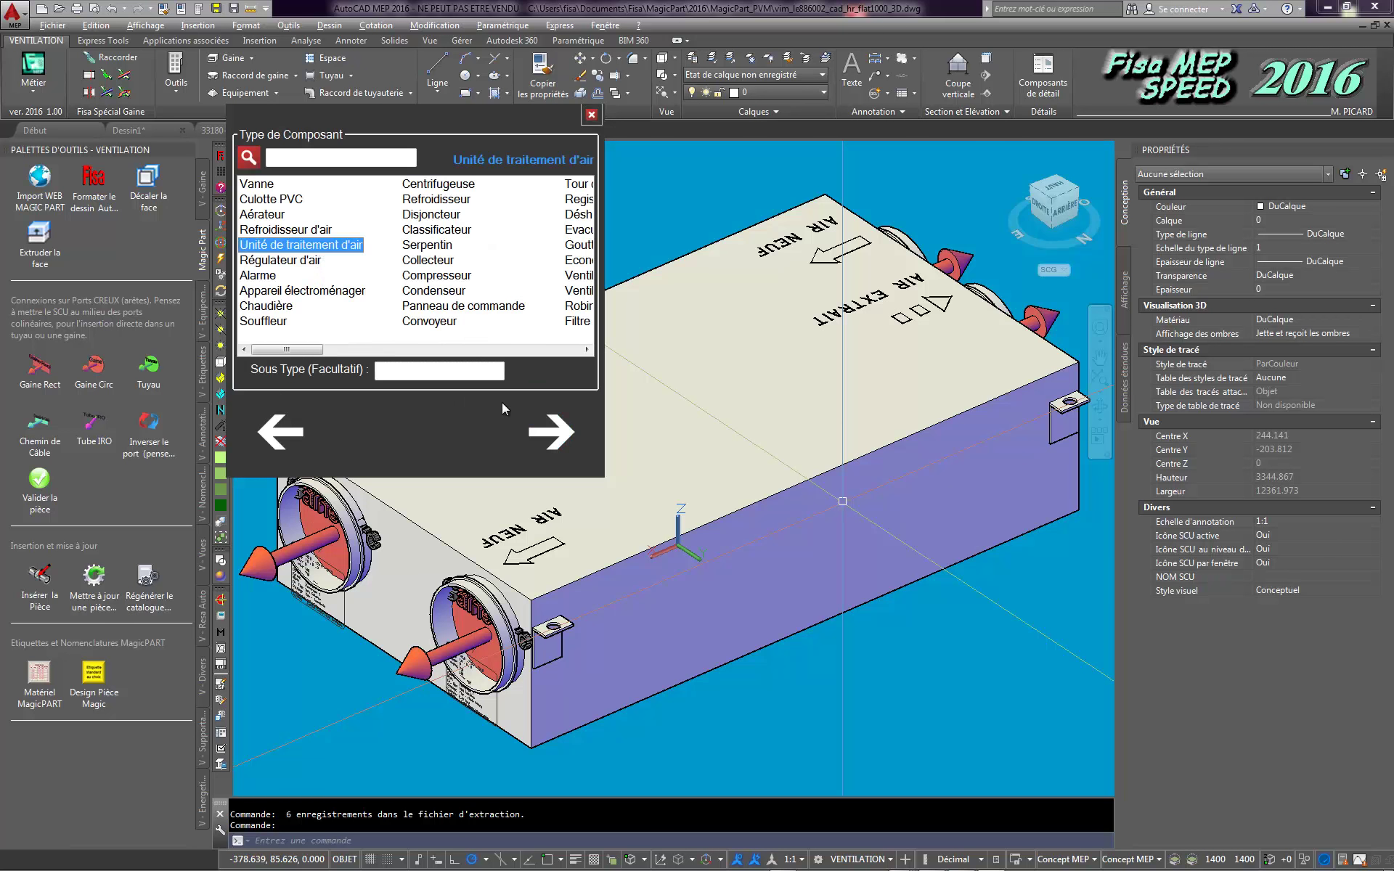
{"action": "left_click", "coordinate": [530, 430]}
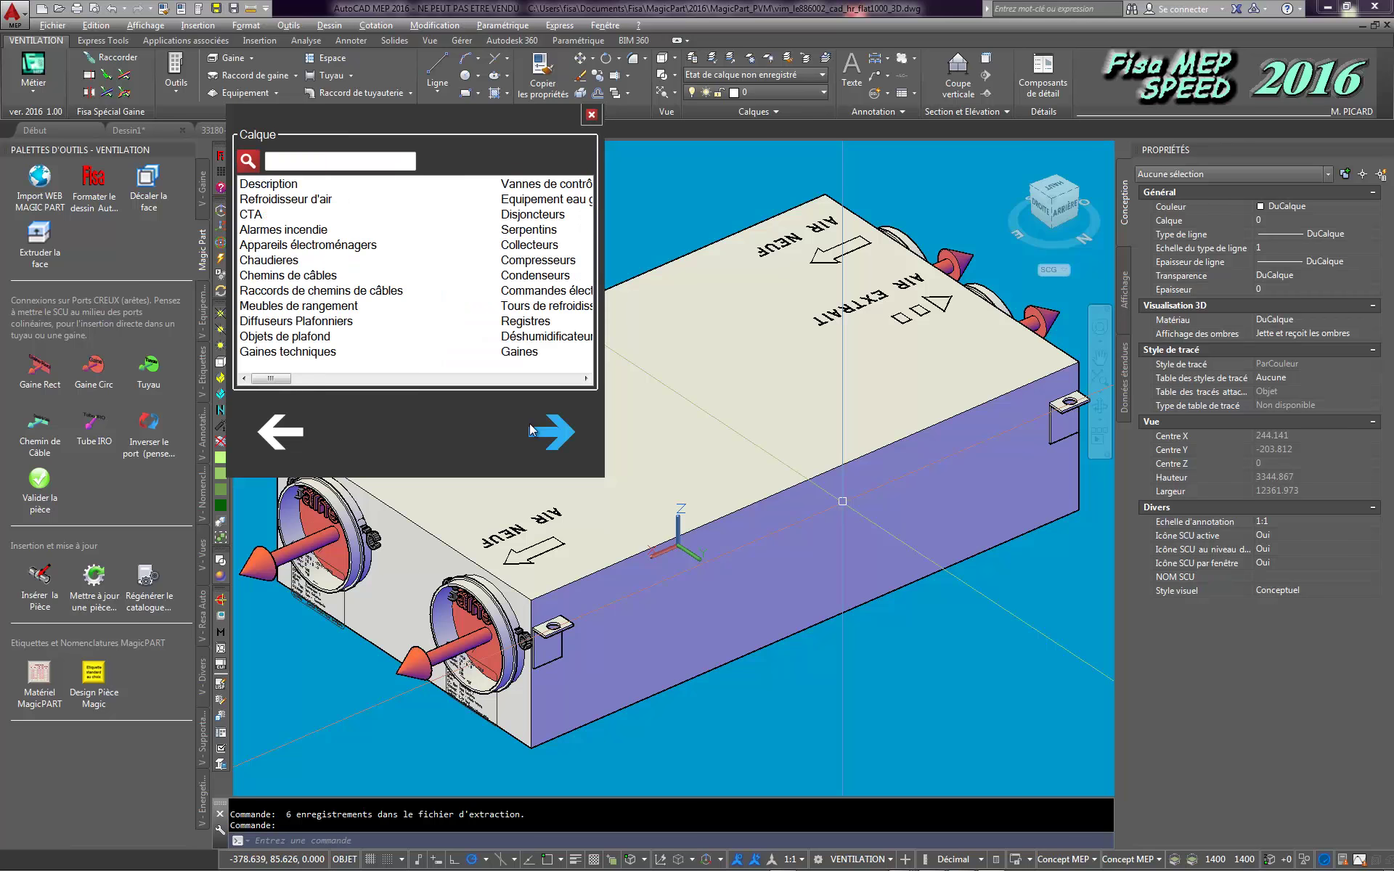
Step: Assign the exported part to the Echangeurs de chaleur layer and continue to the anchoring configuration
{"action": "left_click", "coordinate": [585, 378]}
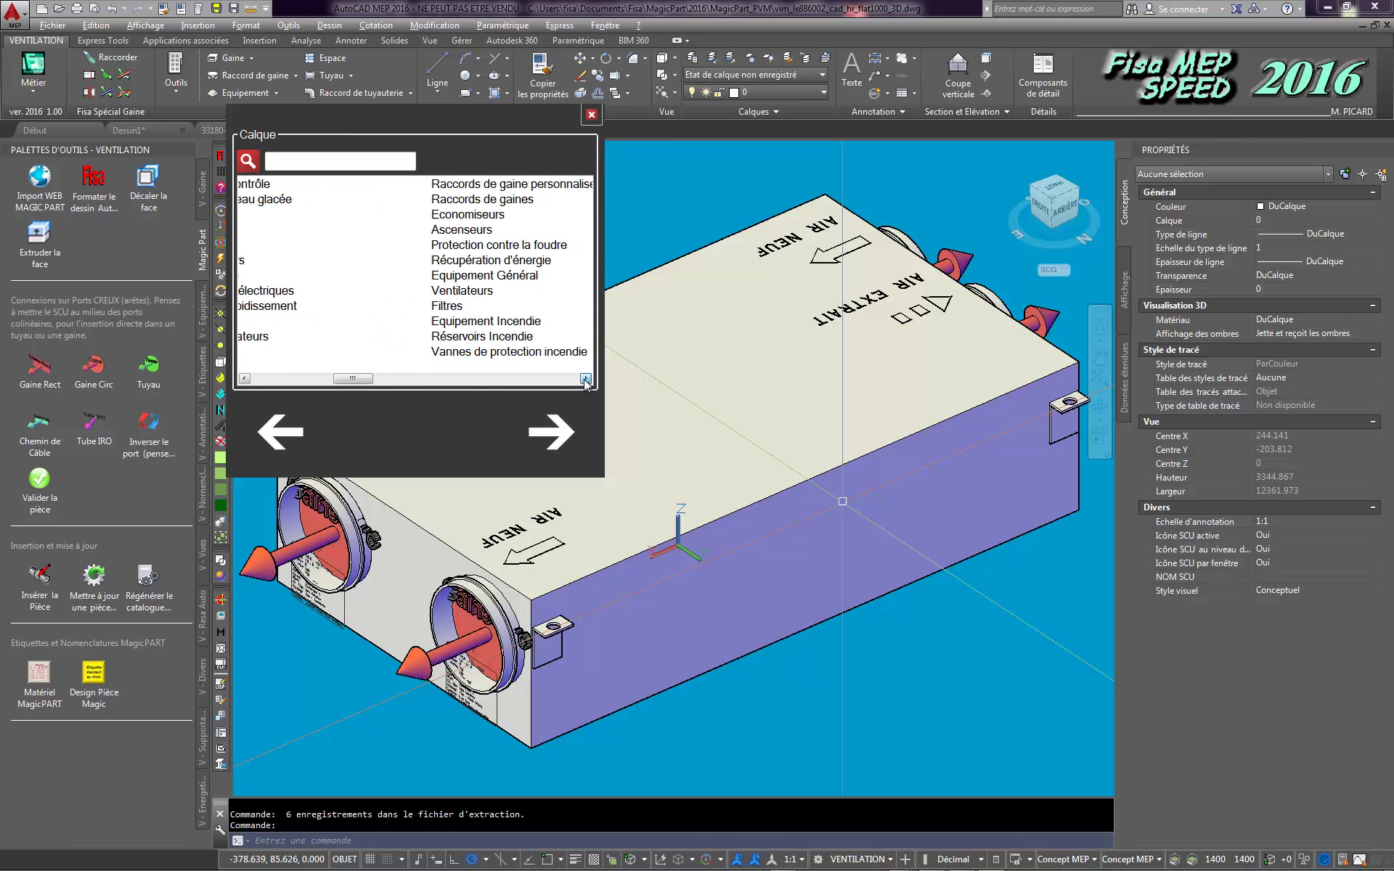
{"action": "left_click", "coordinate": [585, 378]}
{"action": "left_click", "coordinate": [585, 378]}
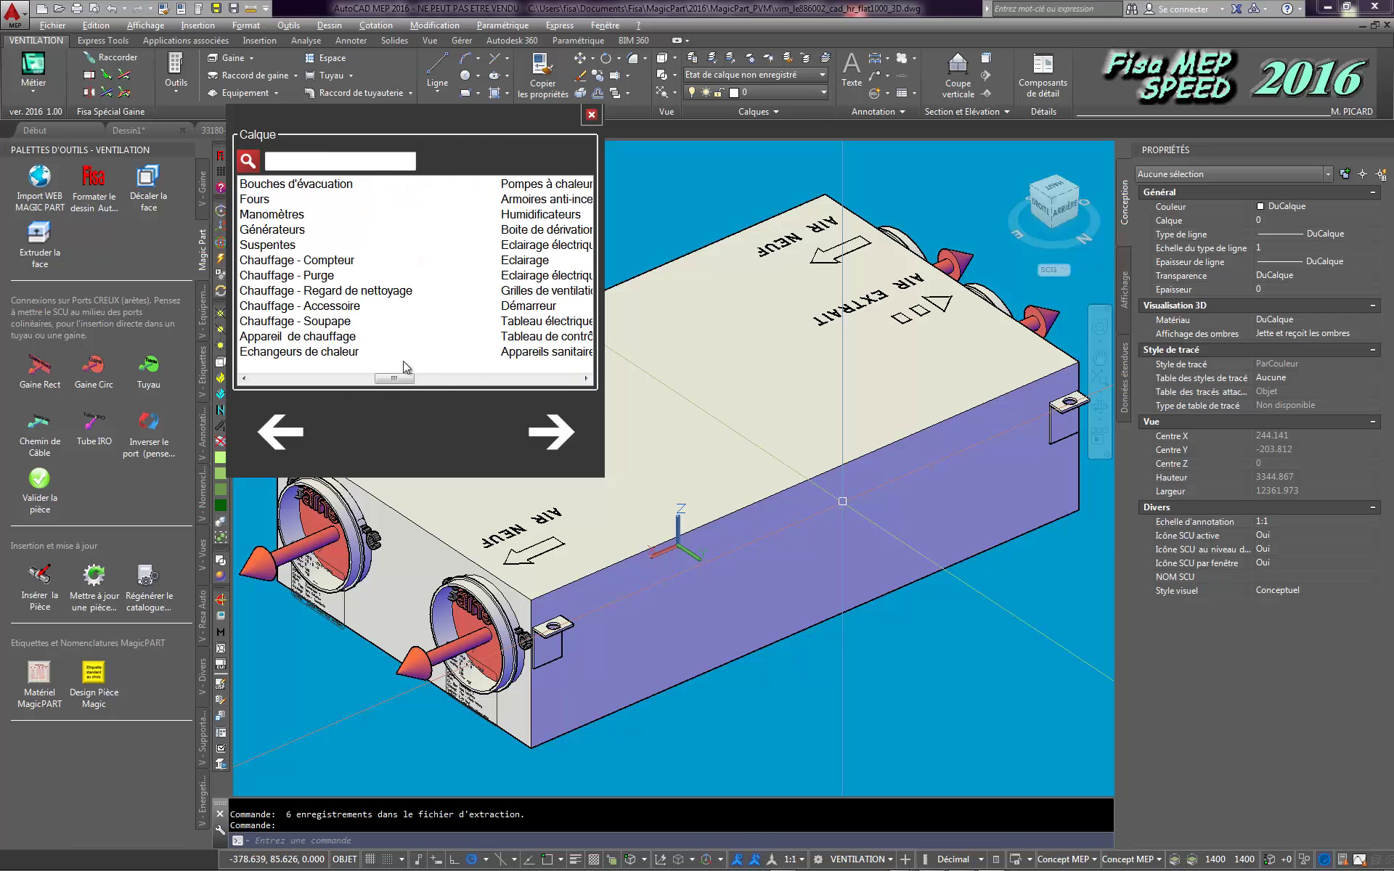
{"action": "left_click", "coordinate": [299, 352]}
{"action": "left_click", "coordinate": [558, 431]}
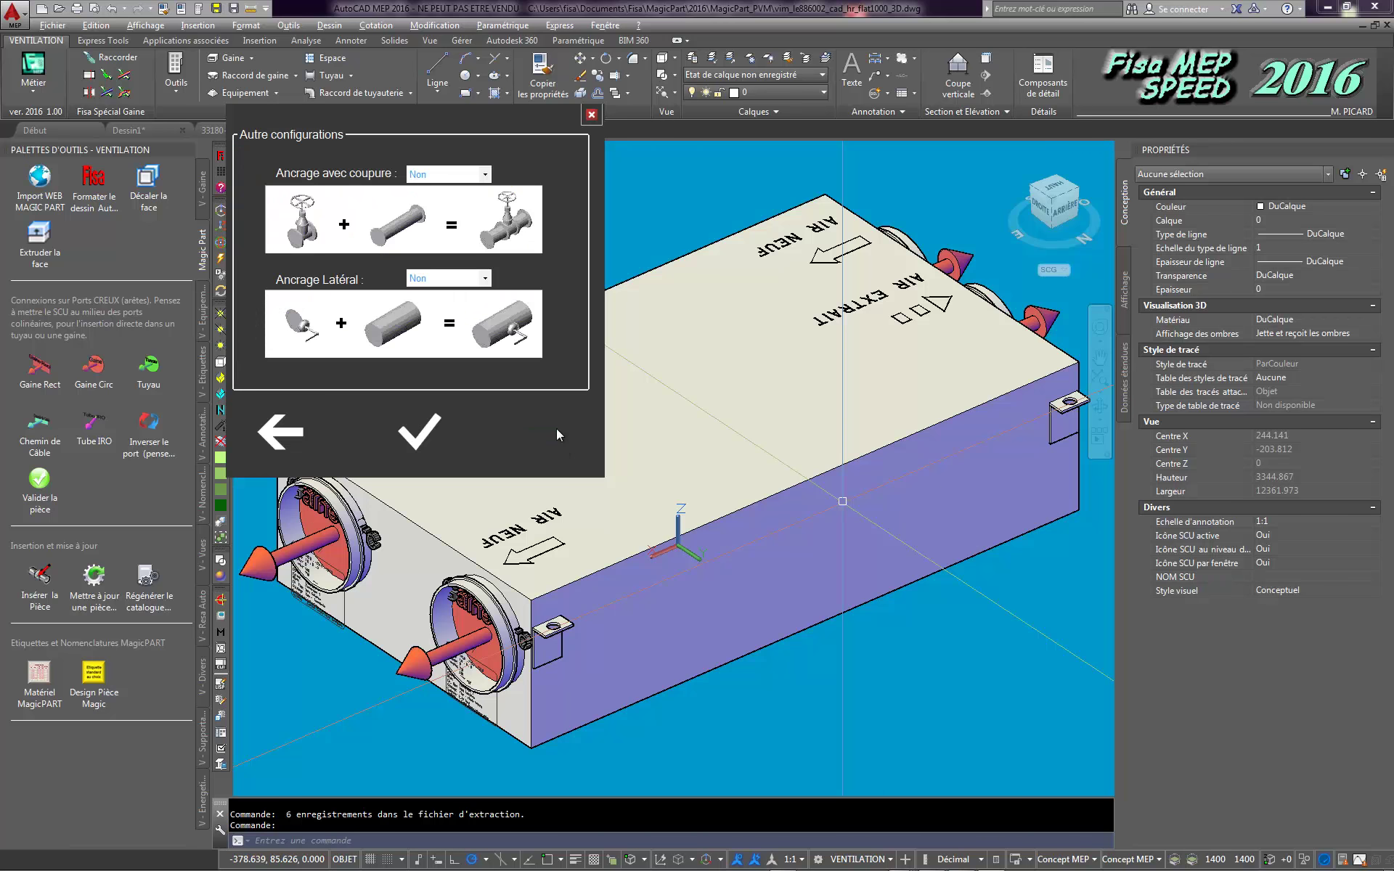
Step: Keep both anchoring options at Non and finish the MagicPART export of the Flat 1000 unit from the summary
{"action": "left_click", "coordinate": [421, 434]}
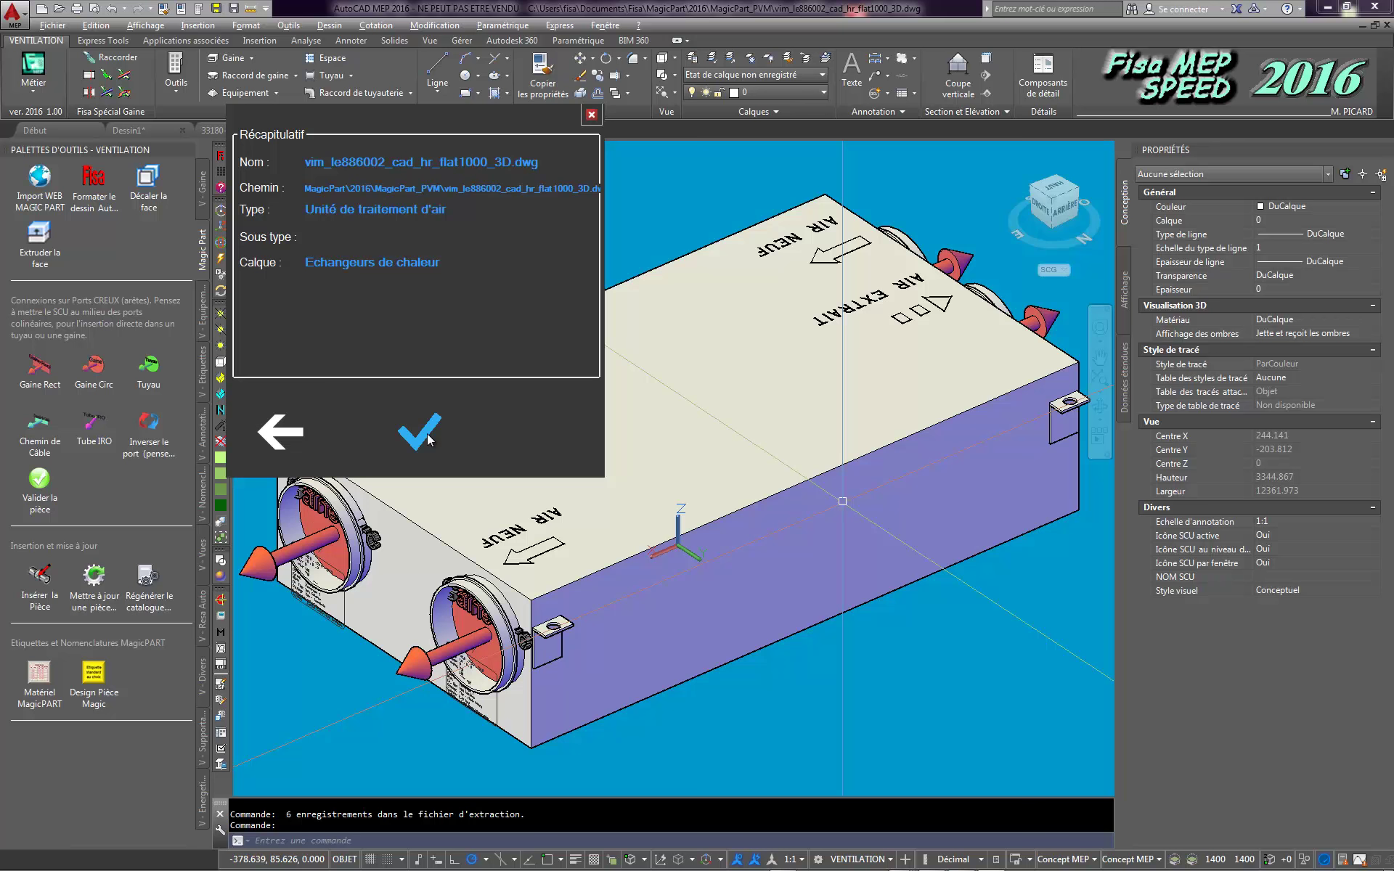
{"action": "left_click", "coordinate": [427, 436]}
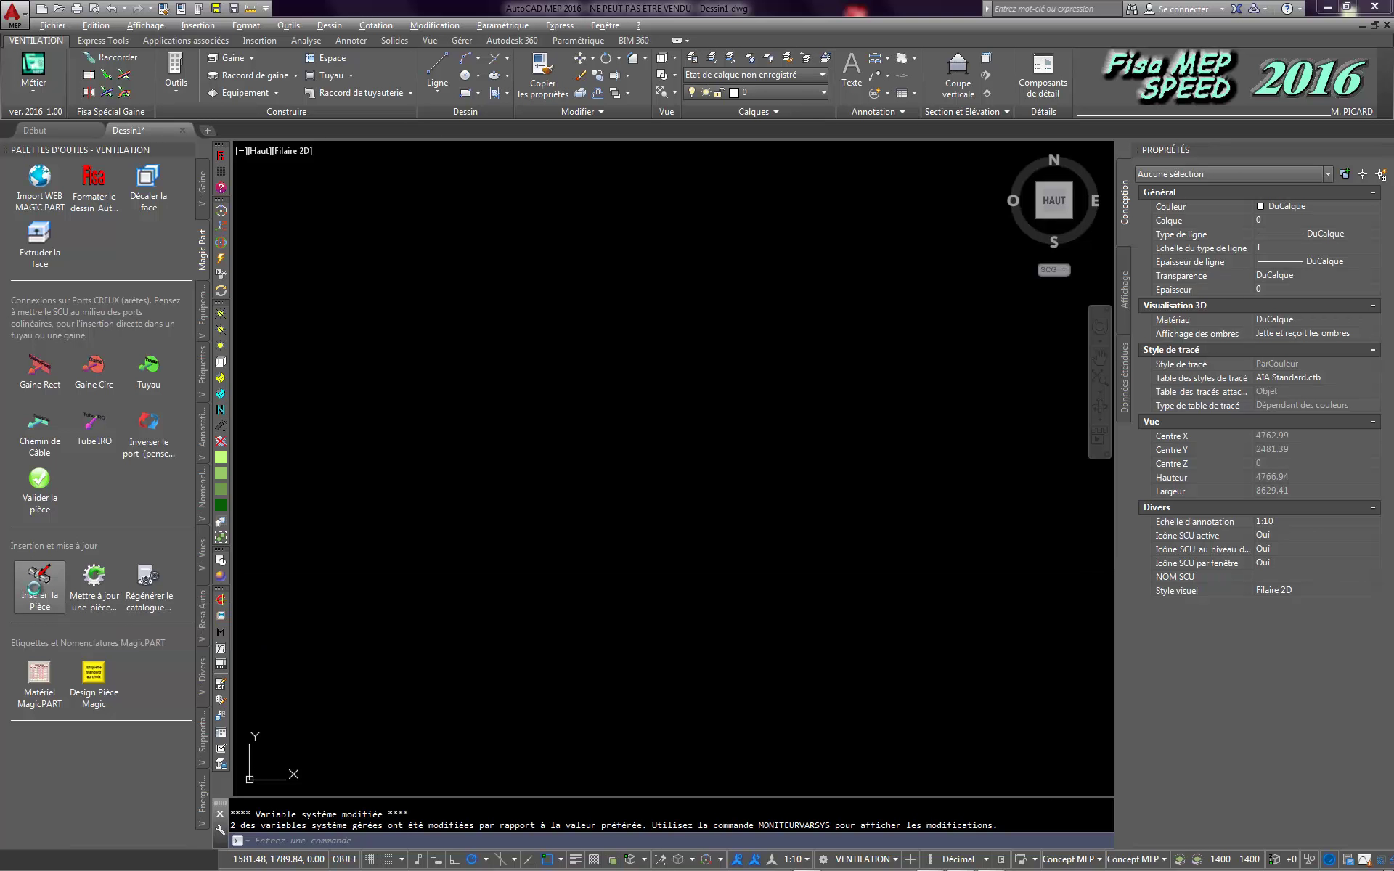
Step: Insert the MagicPART part vim_le886002_cad_hr_flat1000_3D once in the Dessin1 drawing with a rotation of 0
{"action": "left_click", "coordinate": [32, 585]}
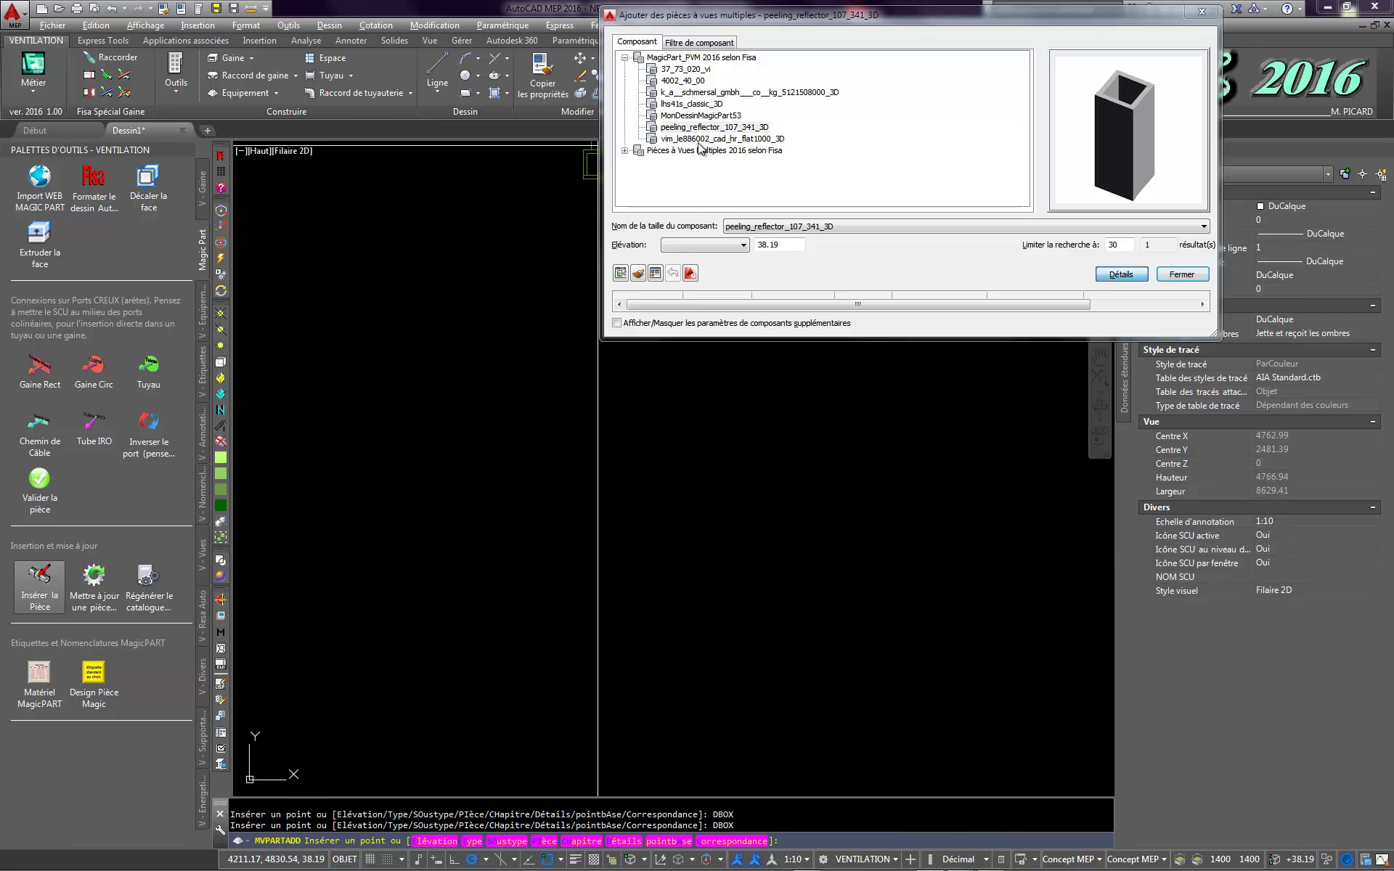
{"action": "left_click", "coordinate": [699, 139]}
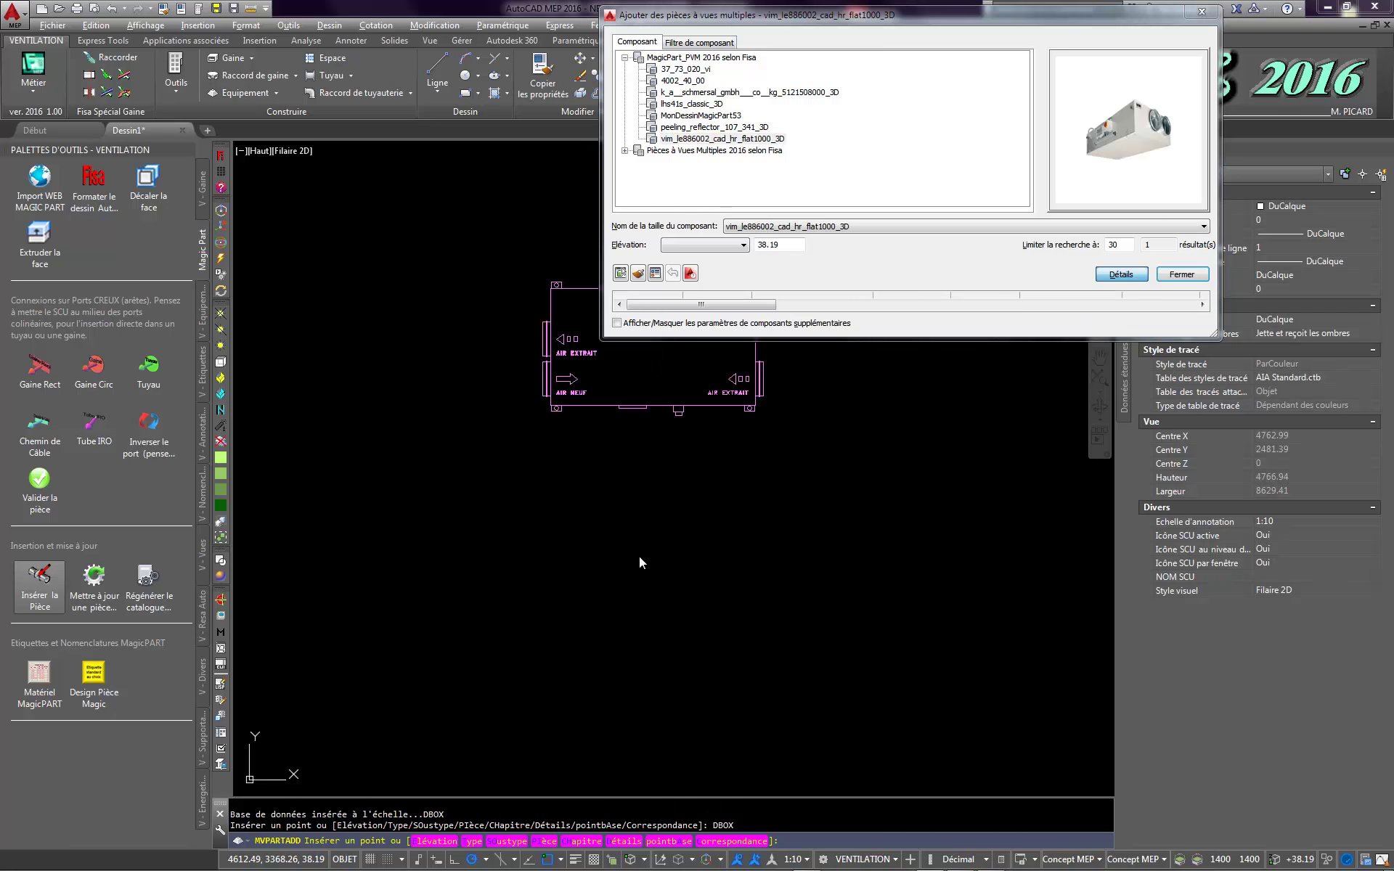
{"action": "left_click", "coordinate": [565, 564]}
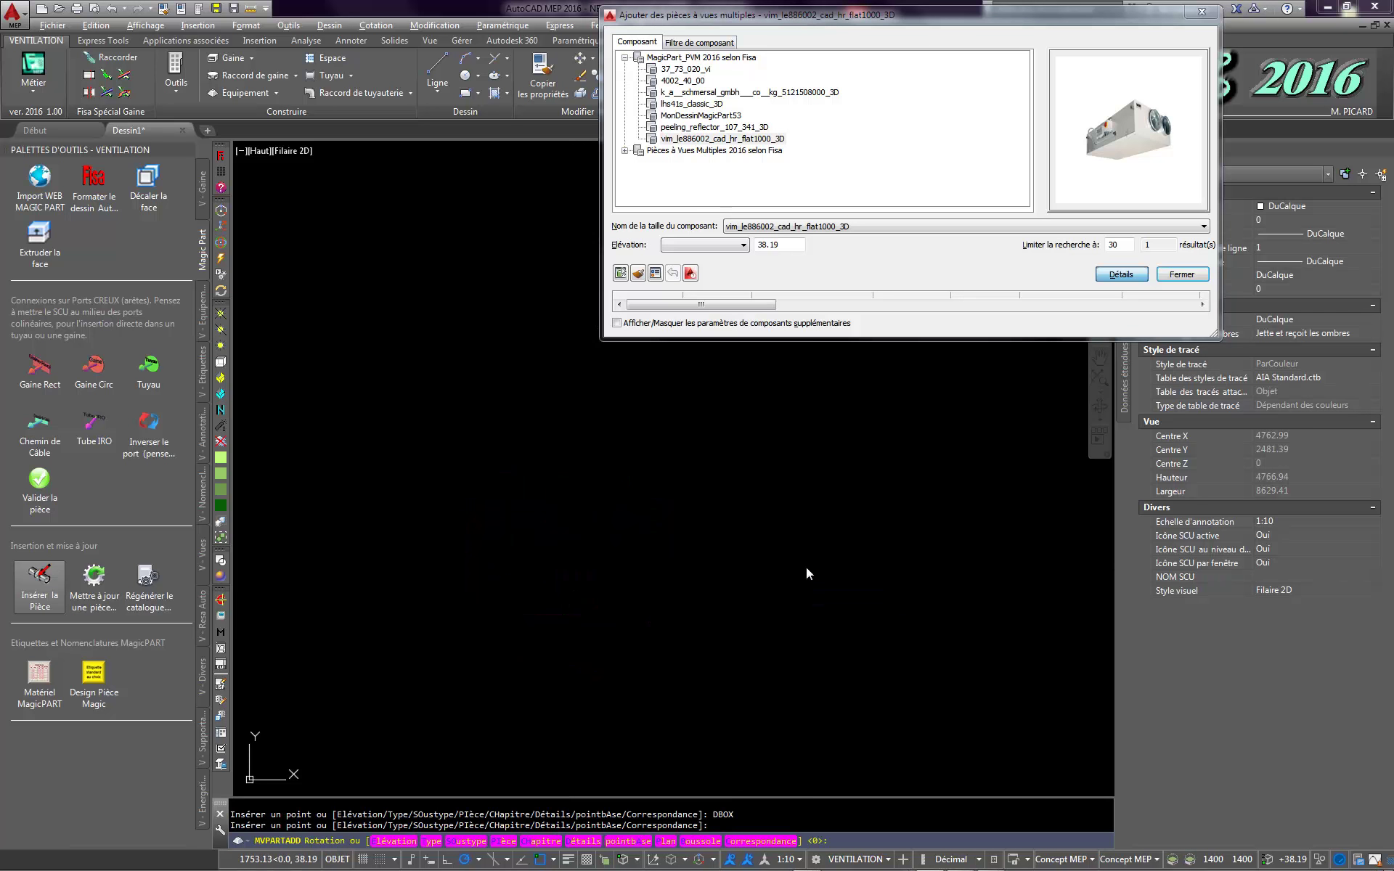
{"action": "key", "text": "Escape"}
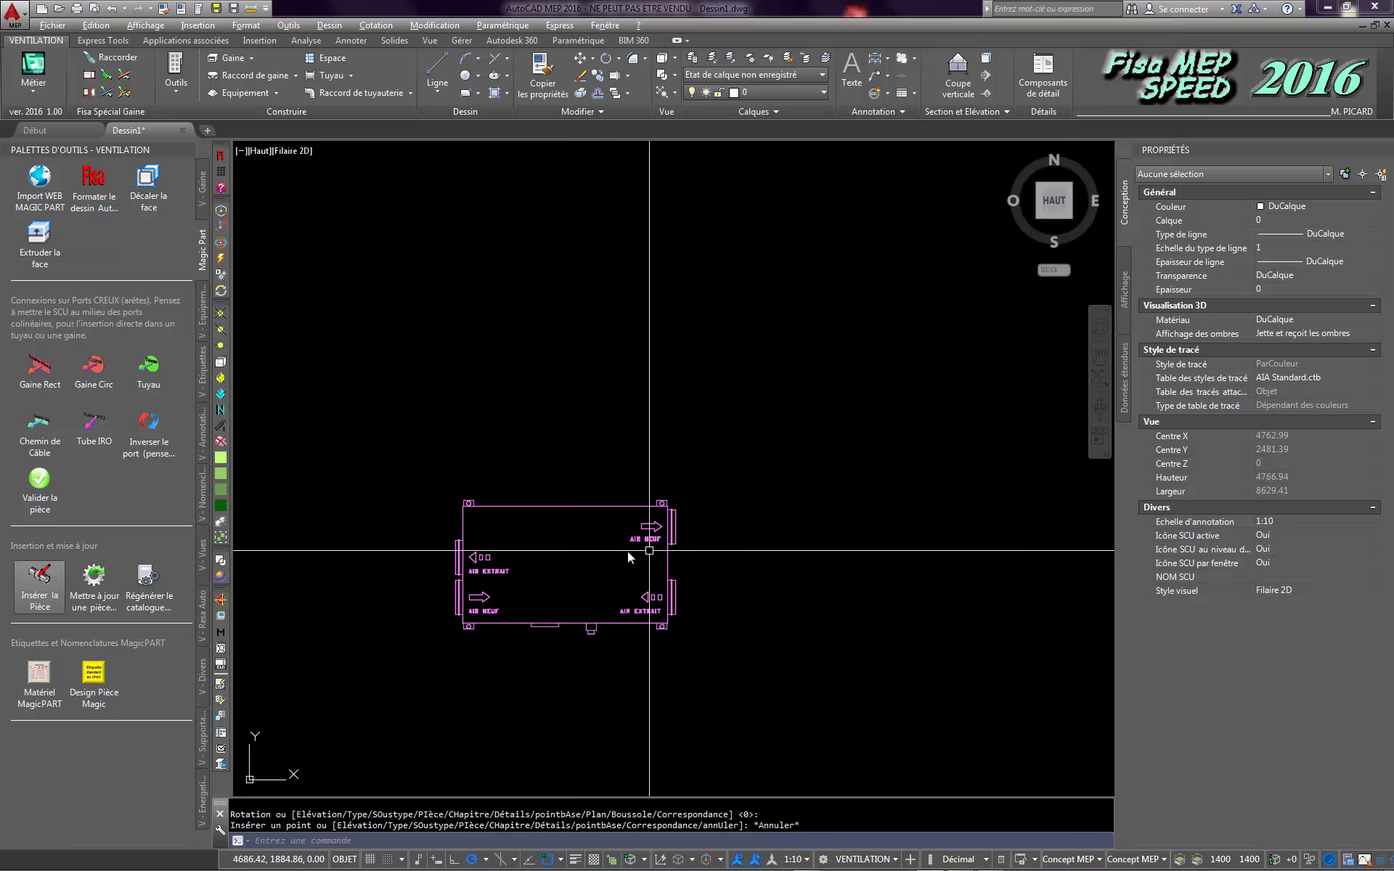
Step: Add a horizontal 240 mm V_Air Neuf duct in Gaine rigide Alu from the unit's right-hand AIR NEUF connection, using the nominal diameter
{"action": "middle_click_drag", "start_coordinate": [604, 542], "coordinate": [587, 482]}
{"action": "scroll", "coordinate": [690, 435], "scroll_direction": "up", "scroll_amount": 2}
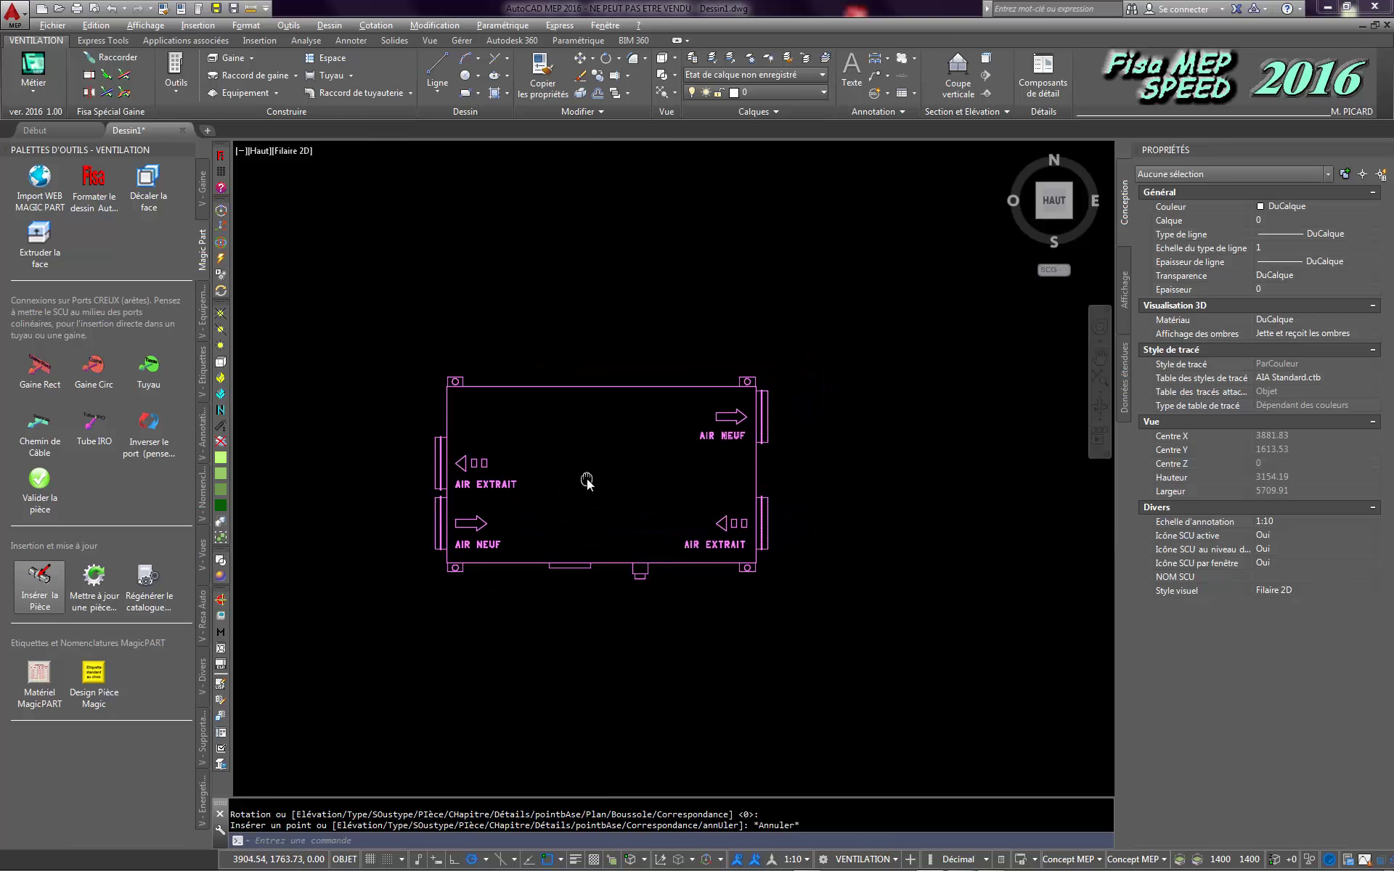
{"action": "left_click", "coordinate": [600, 386]}
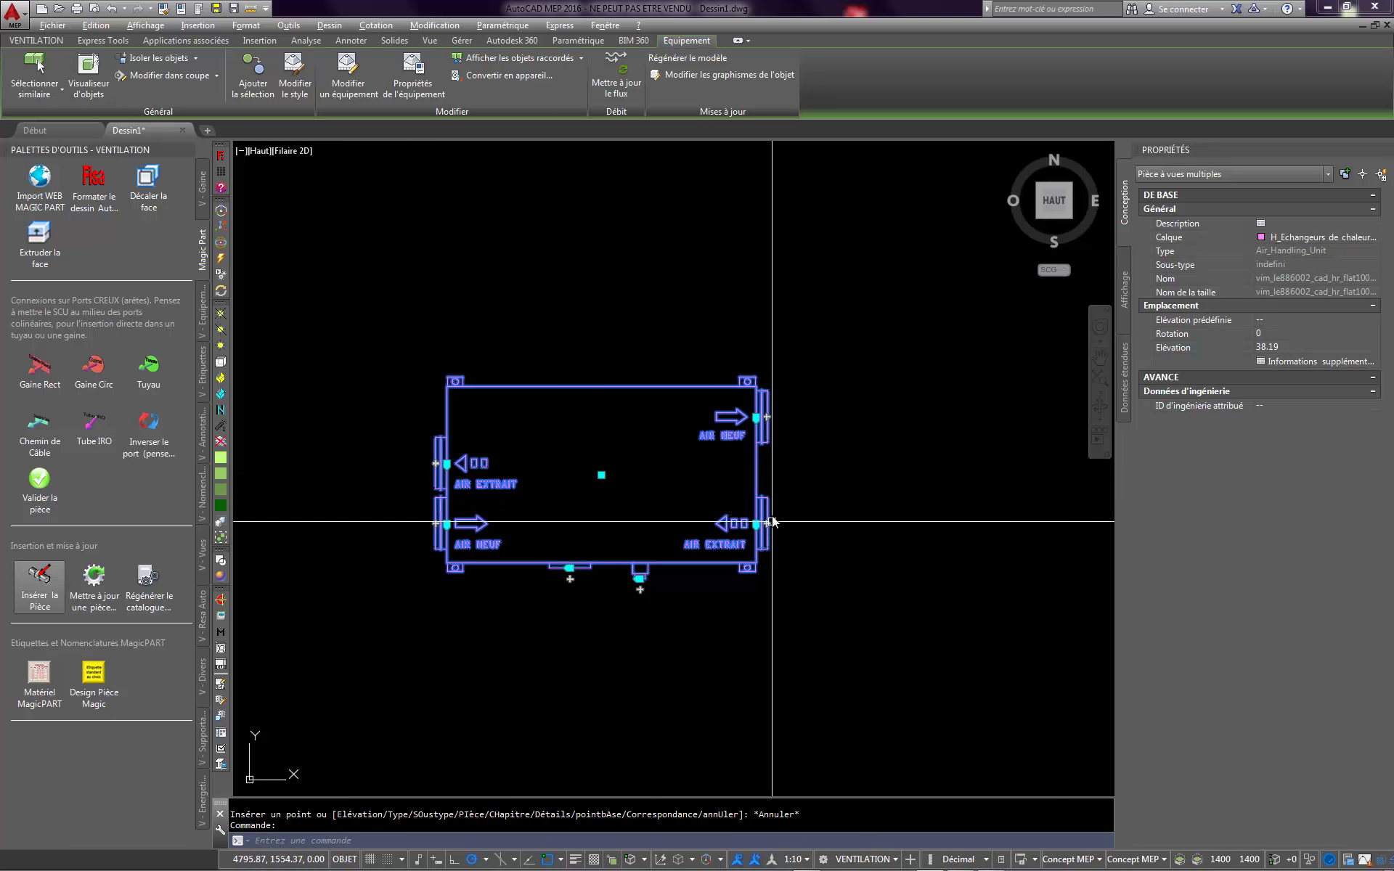
{"action": "mouse_move", "coordinate": [767, 417]}
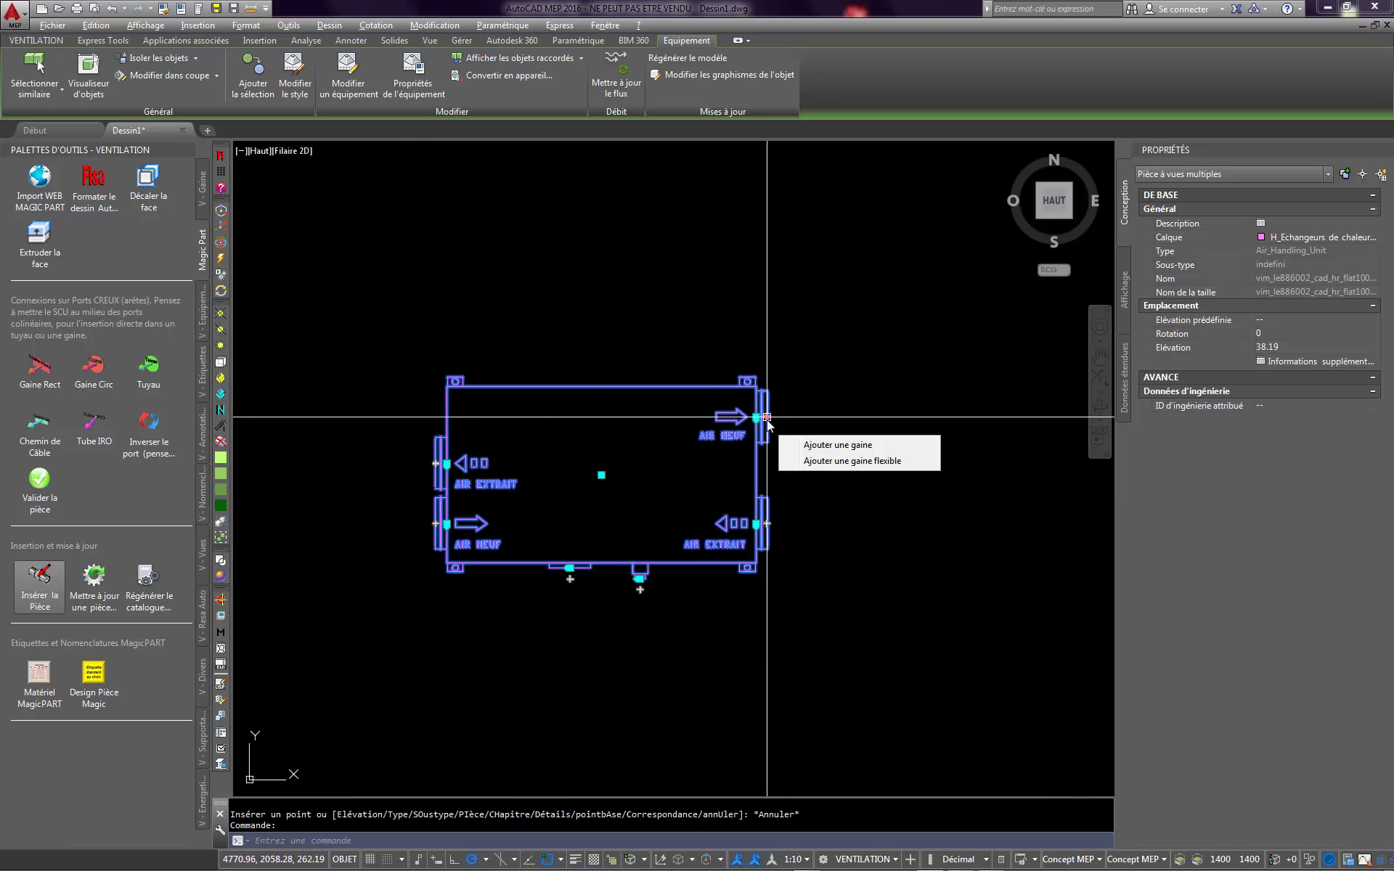
{"action": "left_click", "coordinate": [807, 445]}
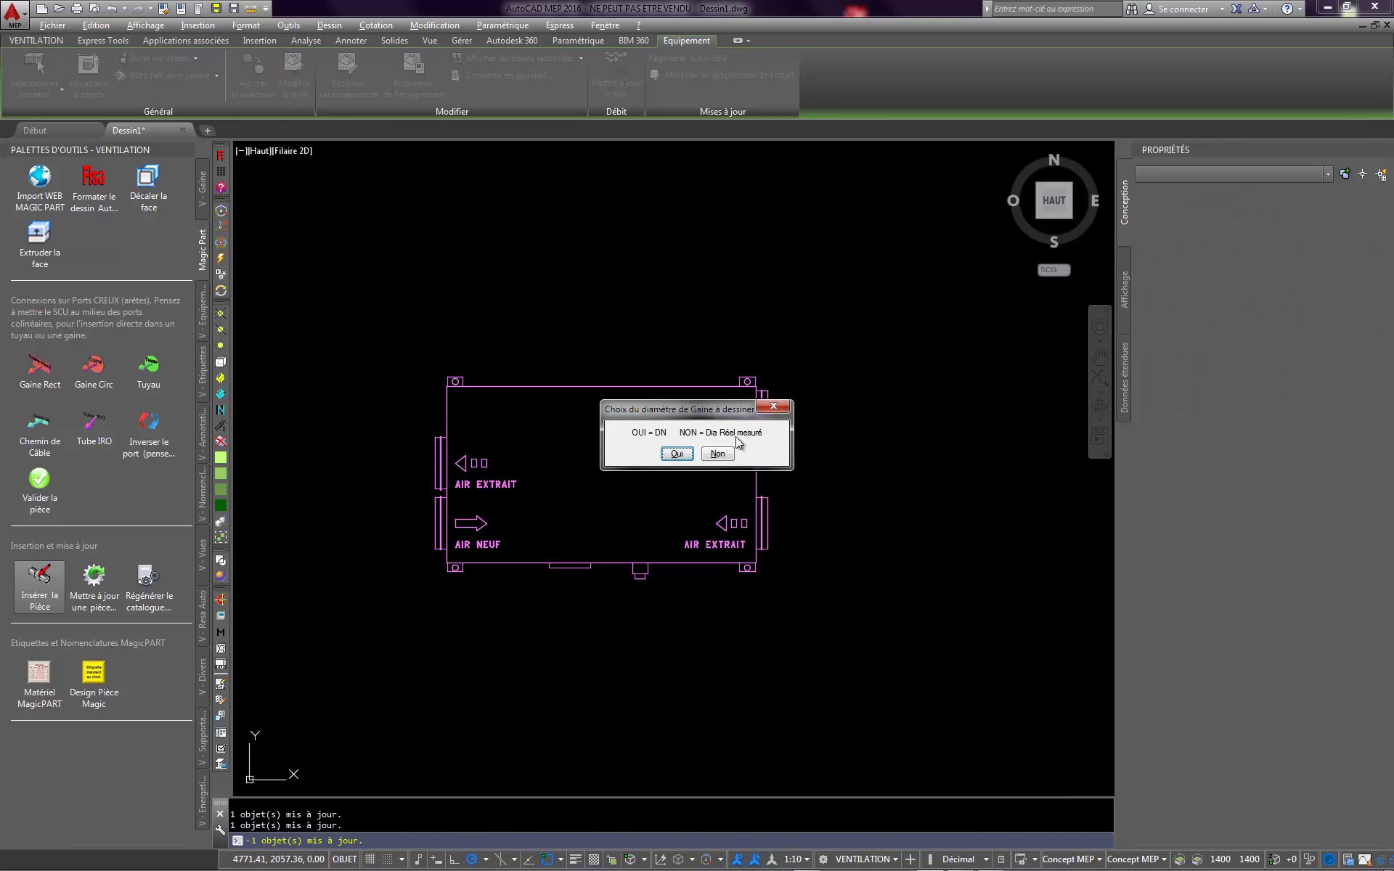
{"action": "left_click", "coordinate": [685, 456]}
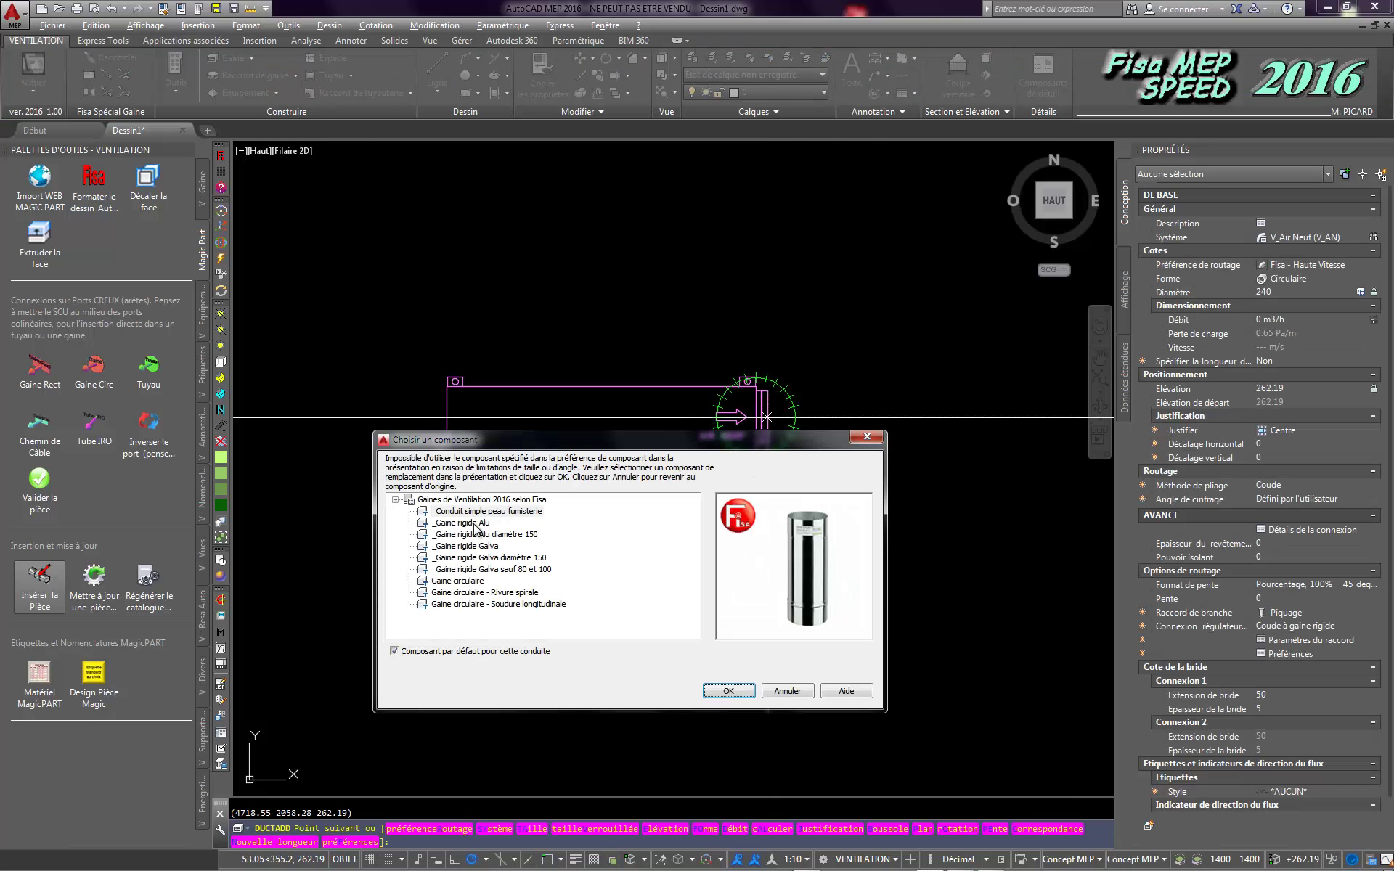
{"action": "left_click", "coordinate": [474, 523]}
{"action": "left_click", "coordinate": [728, 690]}
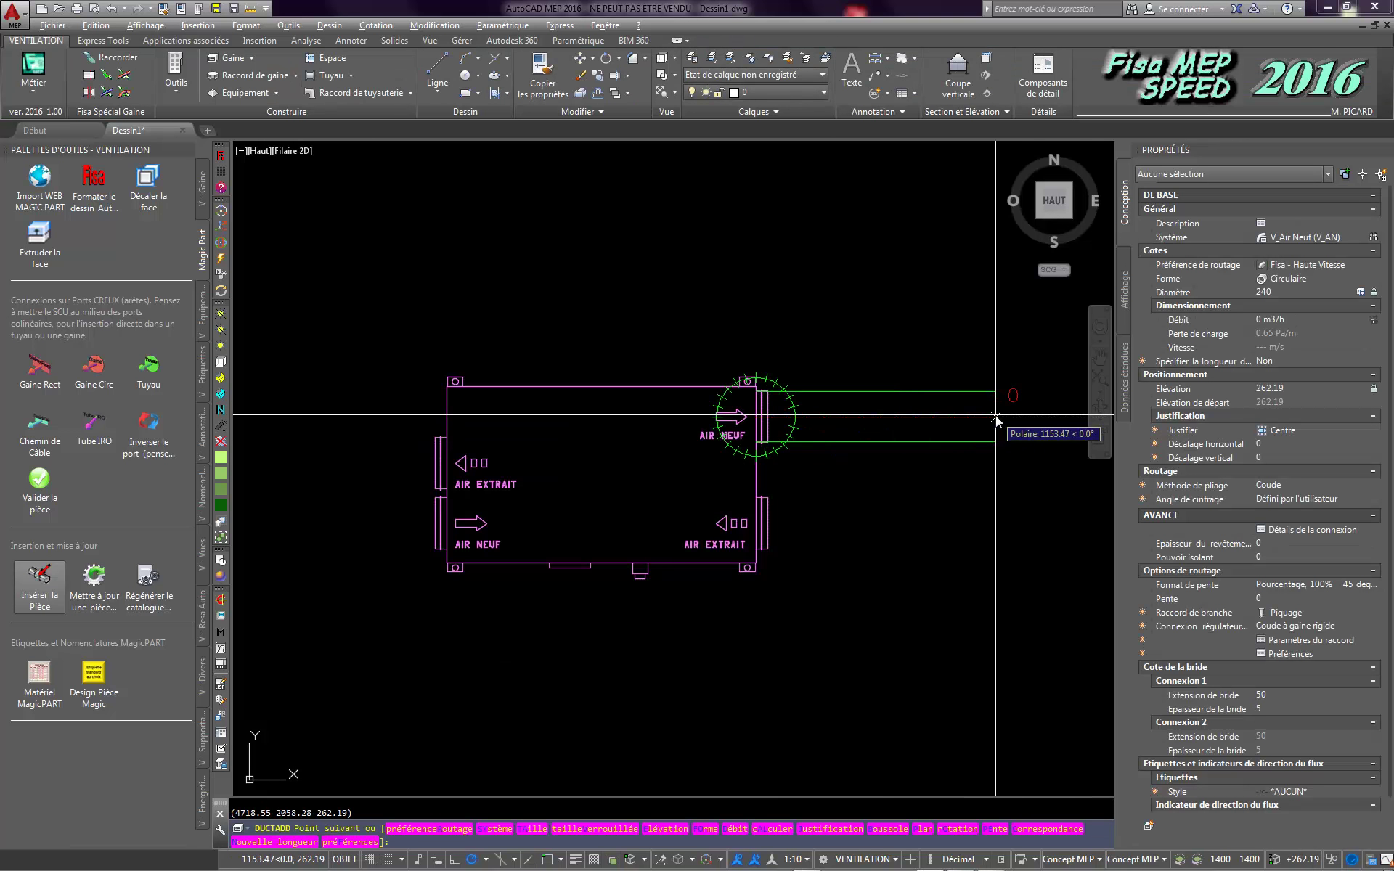
{"action": "left_click", "coordinate": [1015, 417]}
{"action": "key", "text": "Escape"}
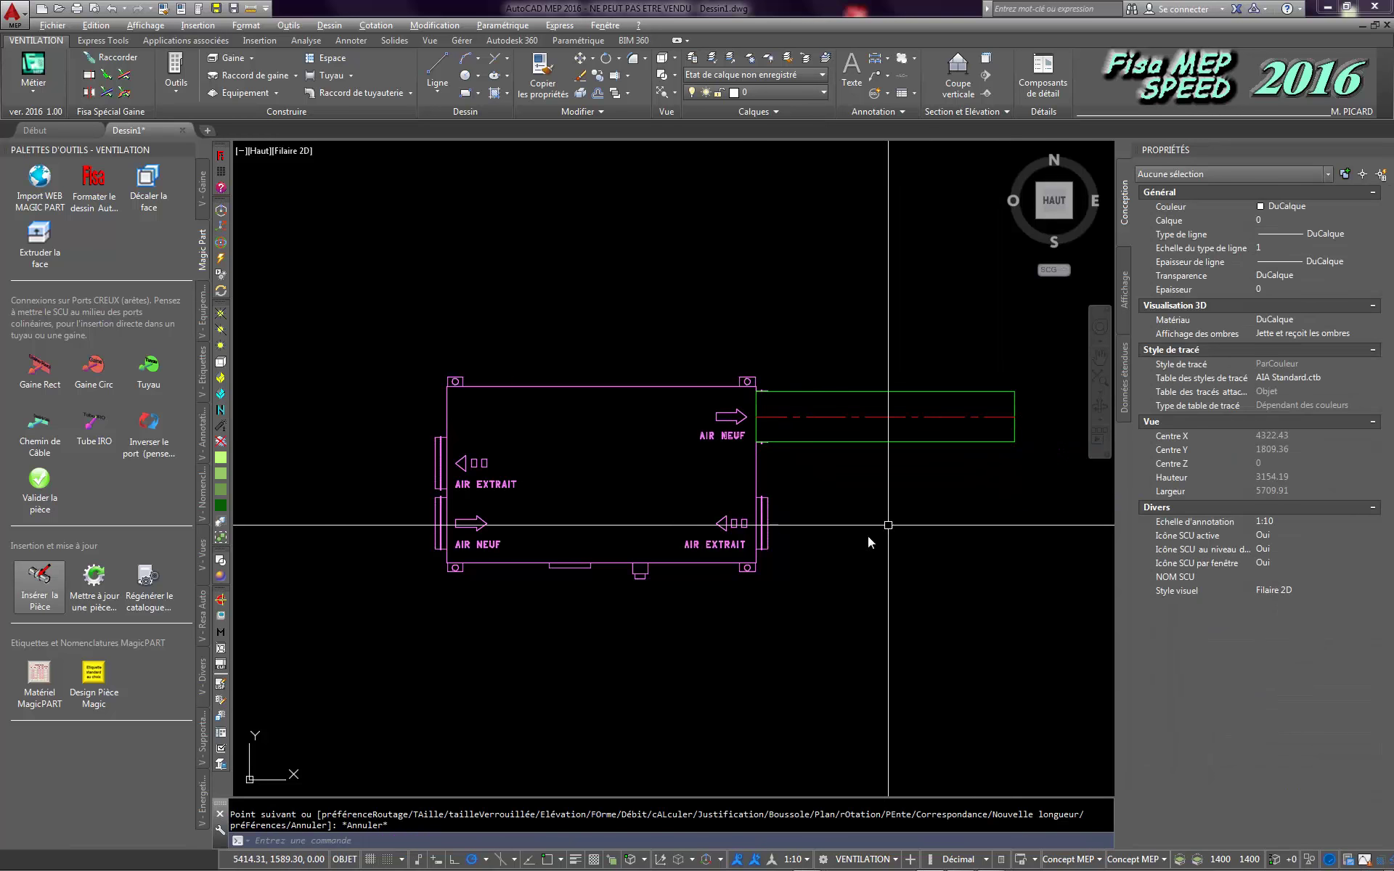
Step: Add a 250 mm V_Extraction duct from the right-hand AIR EXTRAIT connection, ending level with the AIR NEUF duct above
{"action": "left_click", "coordinate": [769, 522]}
{"action": "left_click", "coordinate": [677, 453]}
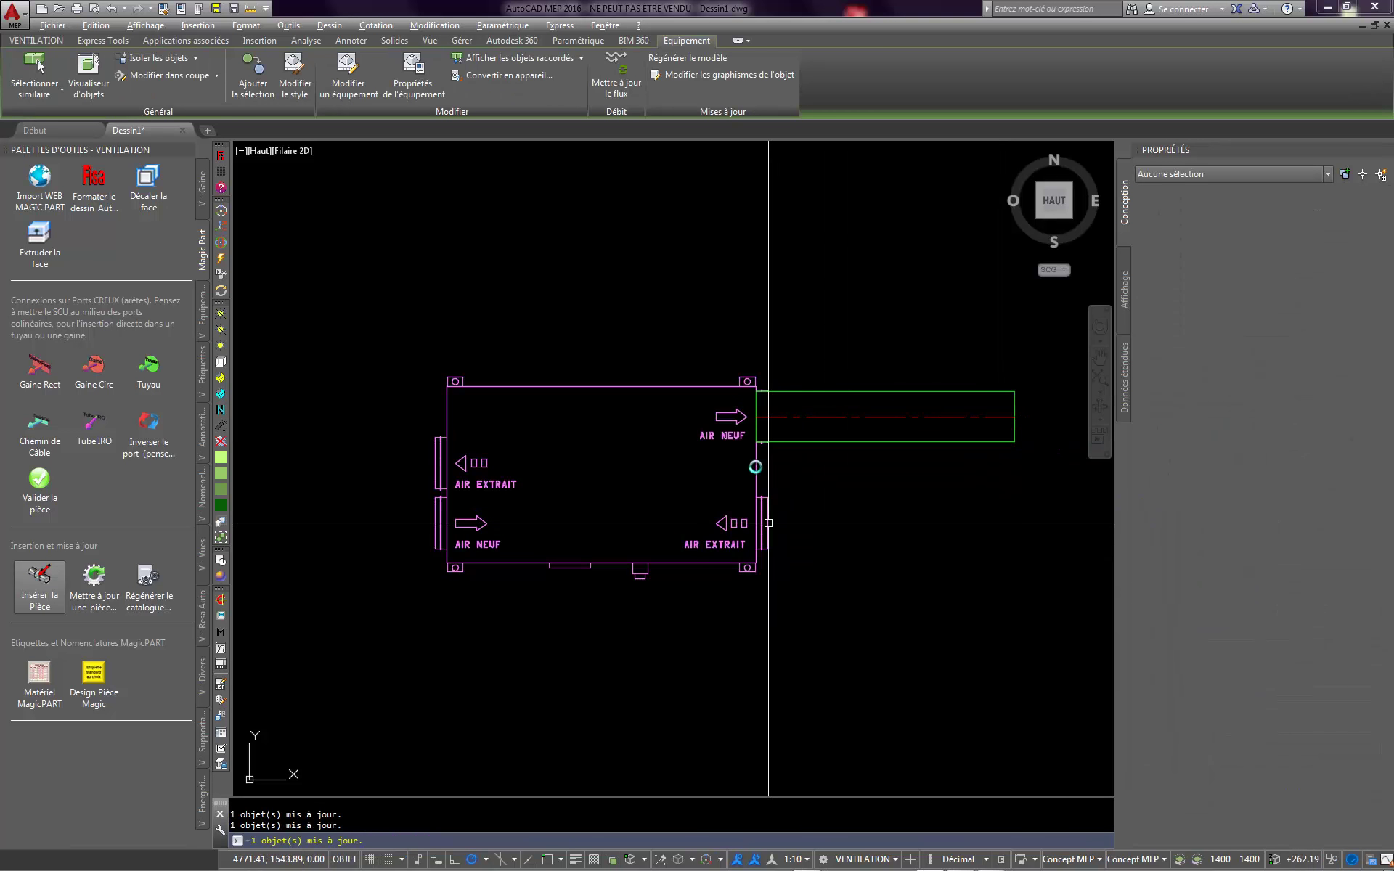
{"action": "left_click", "coordinate": [768, 522]}
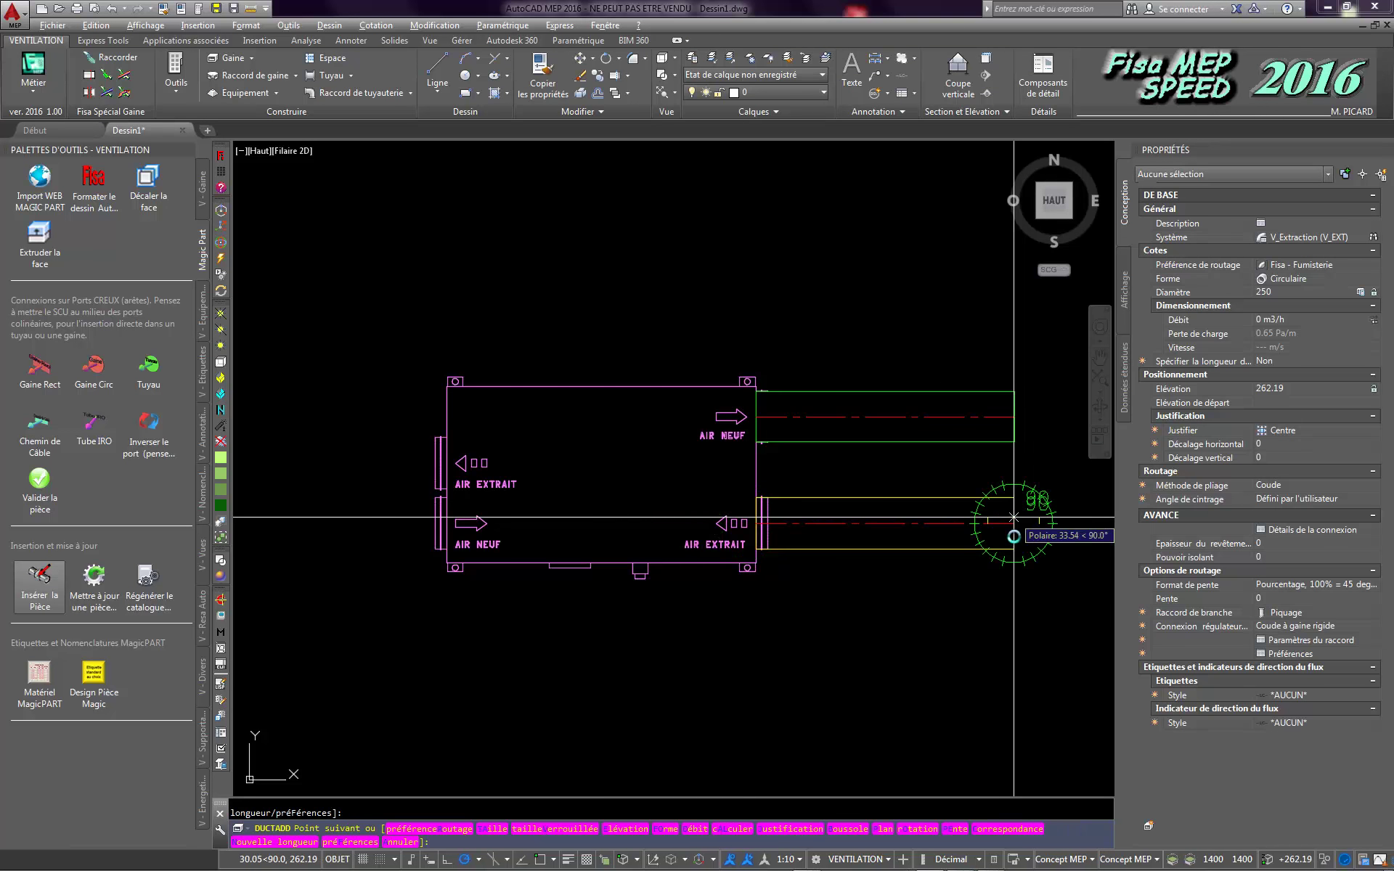
{"action": "left_click", "coordinate": [1014, 516]}
{"action": "key", "text": "Escape"}
Step: Add a horizontal 240 mm V_Extraction duct in Gaine rigide Alu from the unit's left-hand AIR EXTRAIT connection
{"action": "left_click", "coordinate": [677, 453]}
{"action": "left_click", "coordinate": [485, 523]}
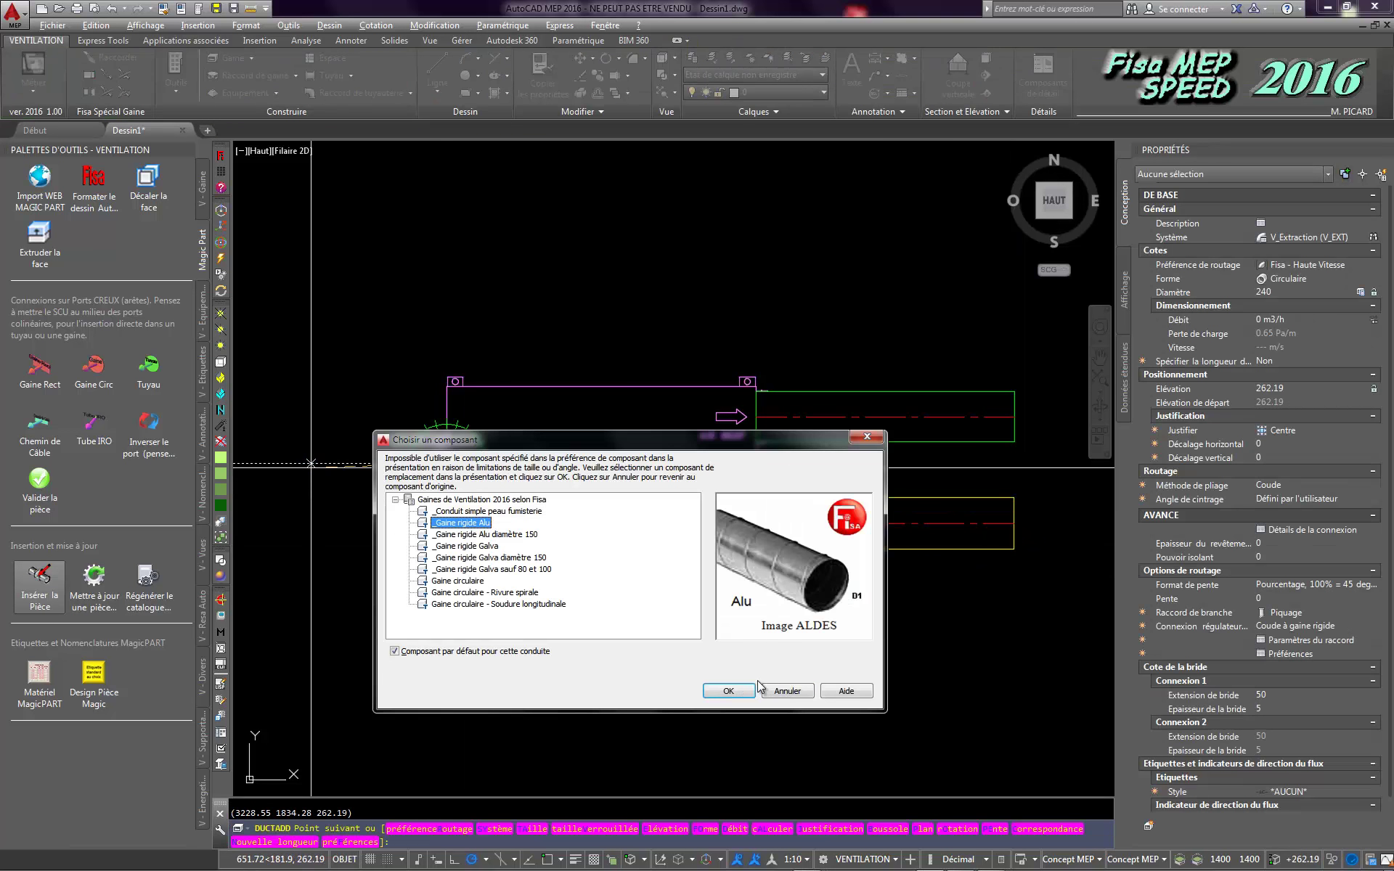
{"action": "left_click", "coordinate": [741, 690]}
{"action": "left_click", "coordinate": [271, 465]}
{"action": "key", "text": "Escape"}
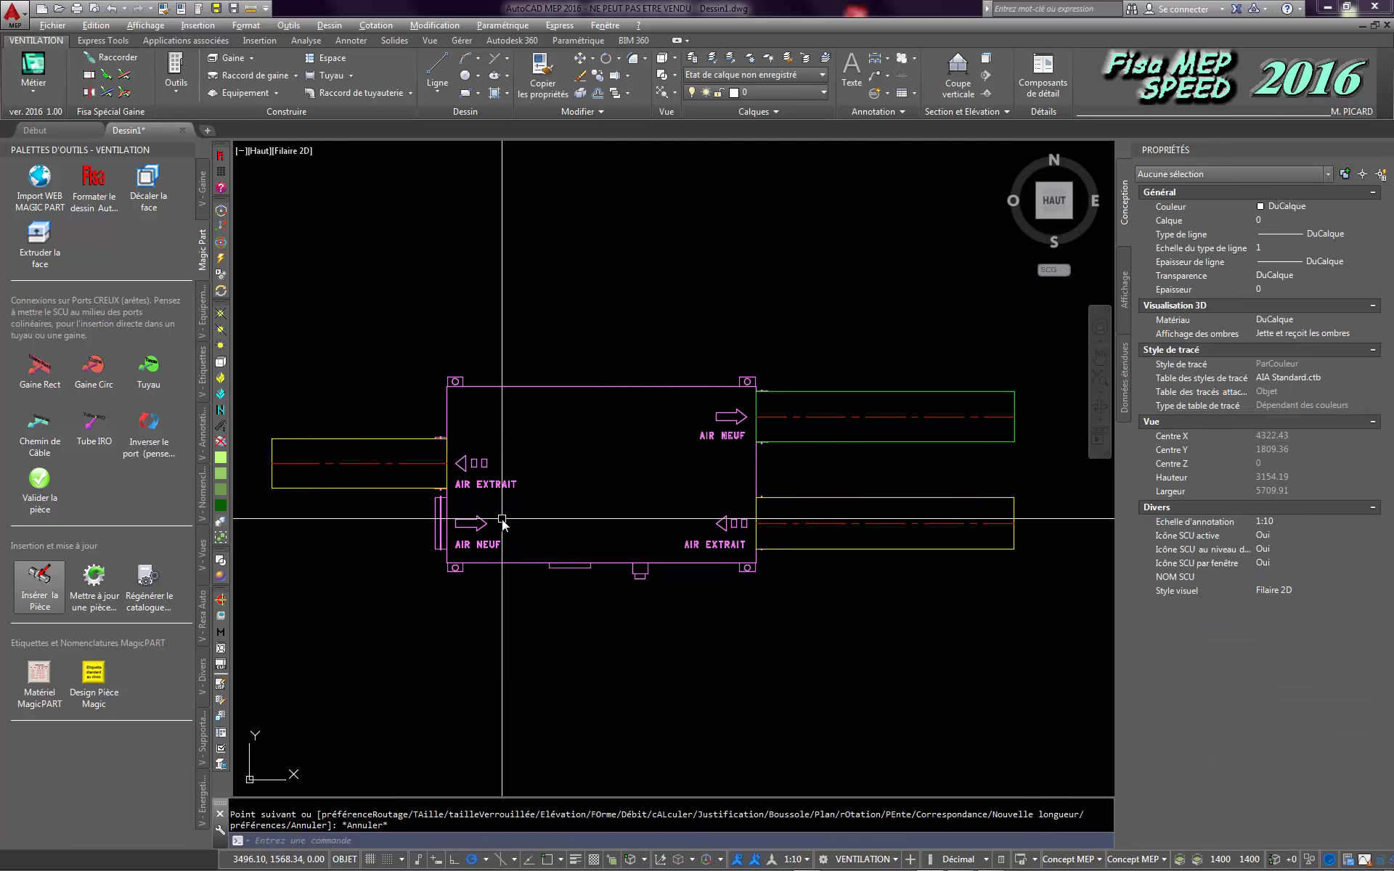
Step: Add a 240 mm V_Air Neuf duct in Gaine rigide Alu, about 850 mm long, from the left-hand AIR NEUF connection
{"action": "left_click", "coordinate": [501, 521]}
{"action": "left_click", "coordinate": [440, 523]}
{"action": "left_click", "coordinate": [677, 456]}
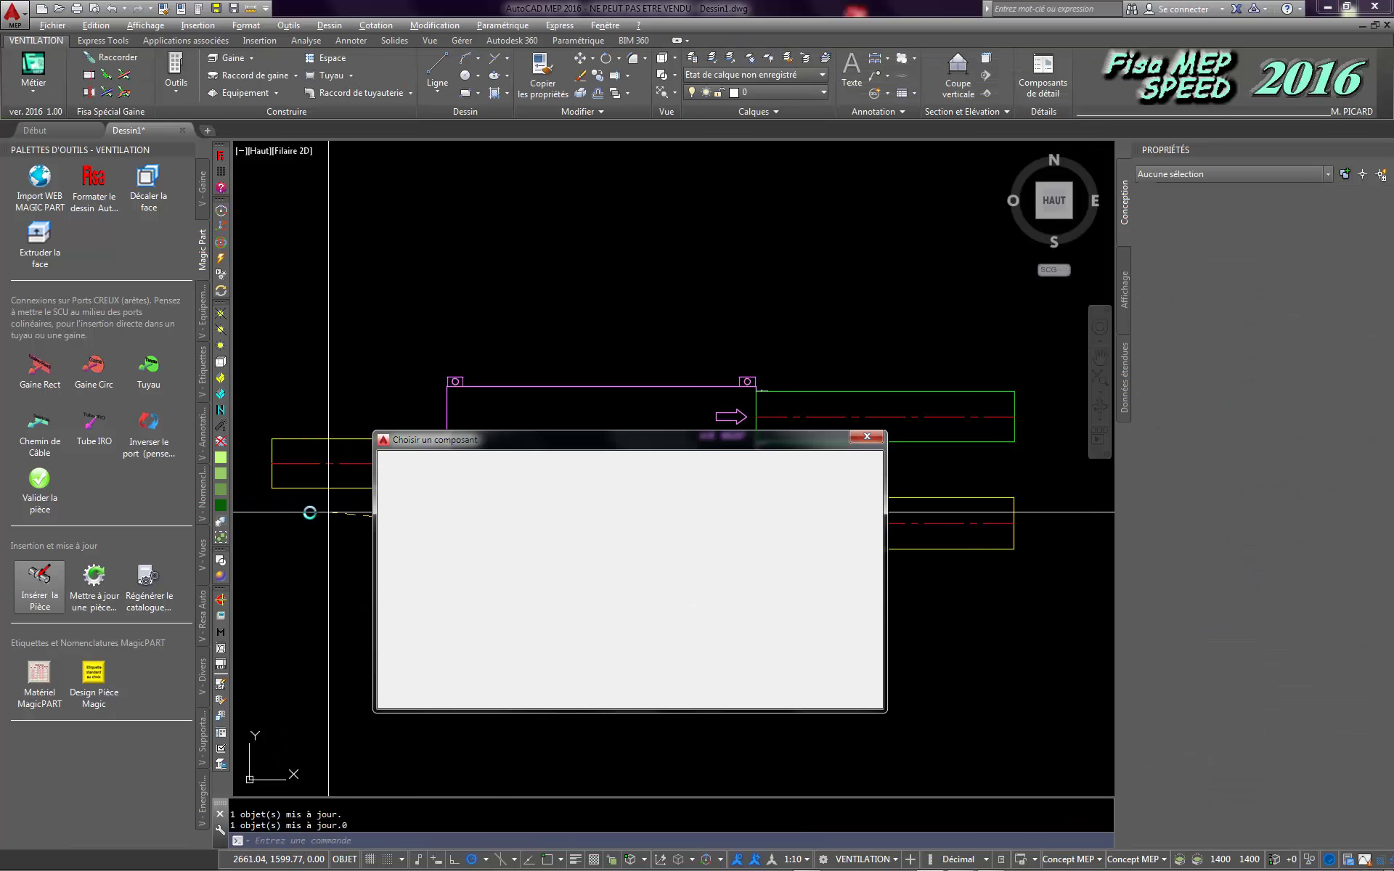
{"action": "left_click", "coordinate": [485, 523]}
{"action": "left_click", "coordinate": [711, 691]}
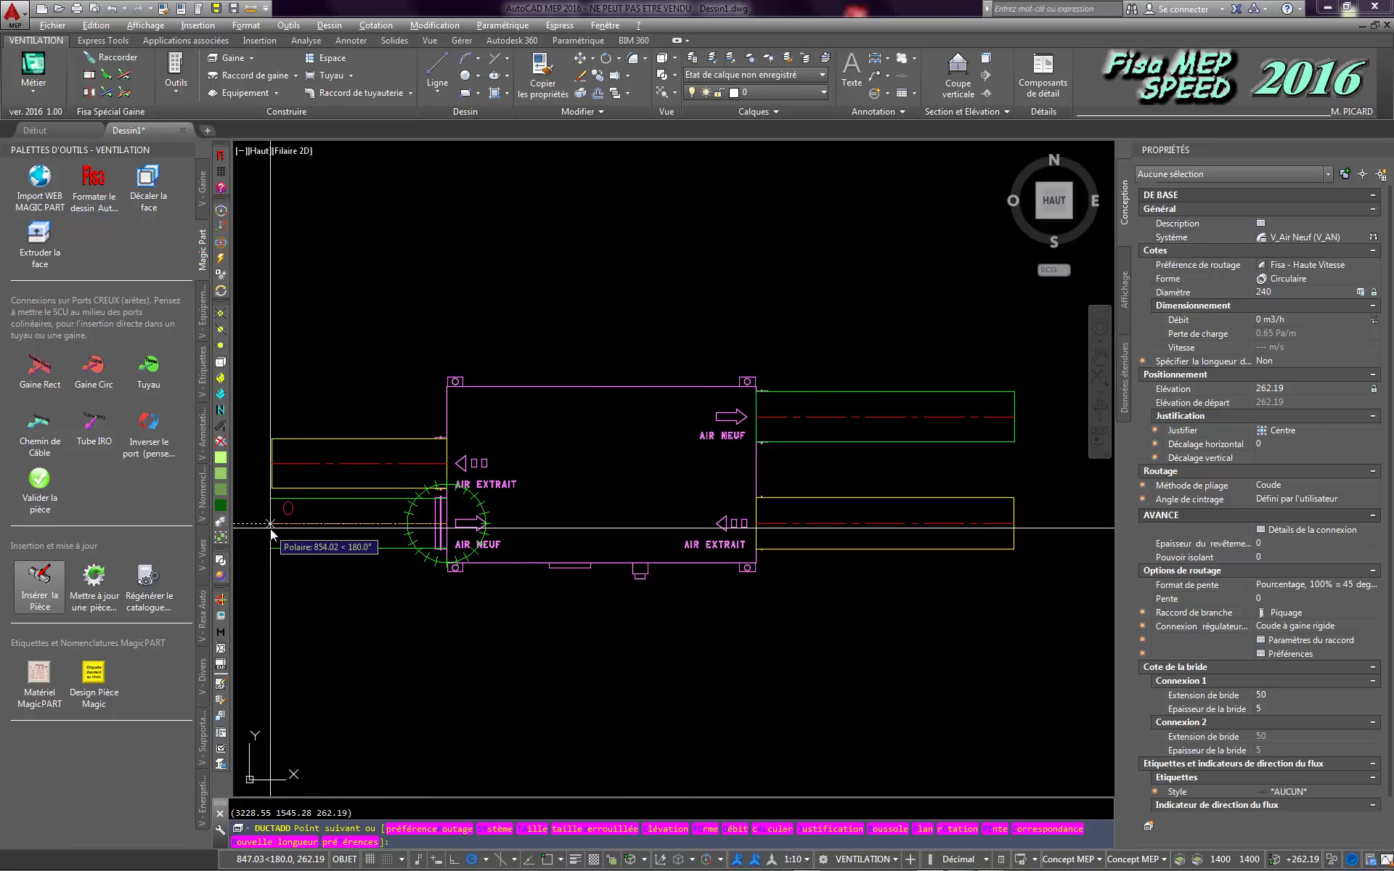
{"action": "left_click", "coordinate": [271, 523]}
{"action": "key", "text": "Escape"}
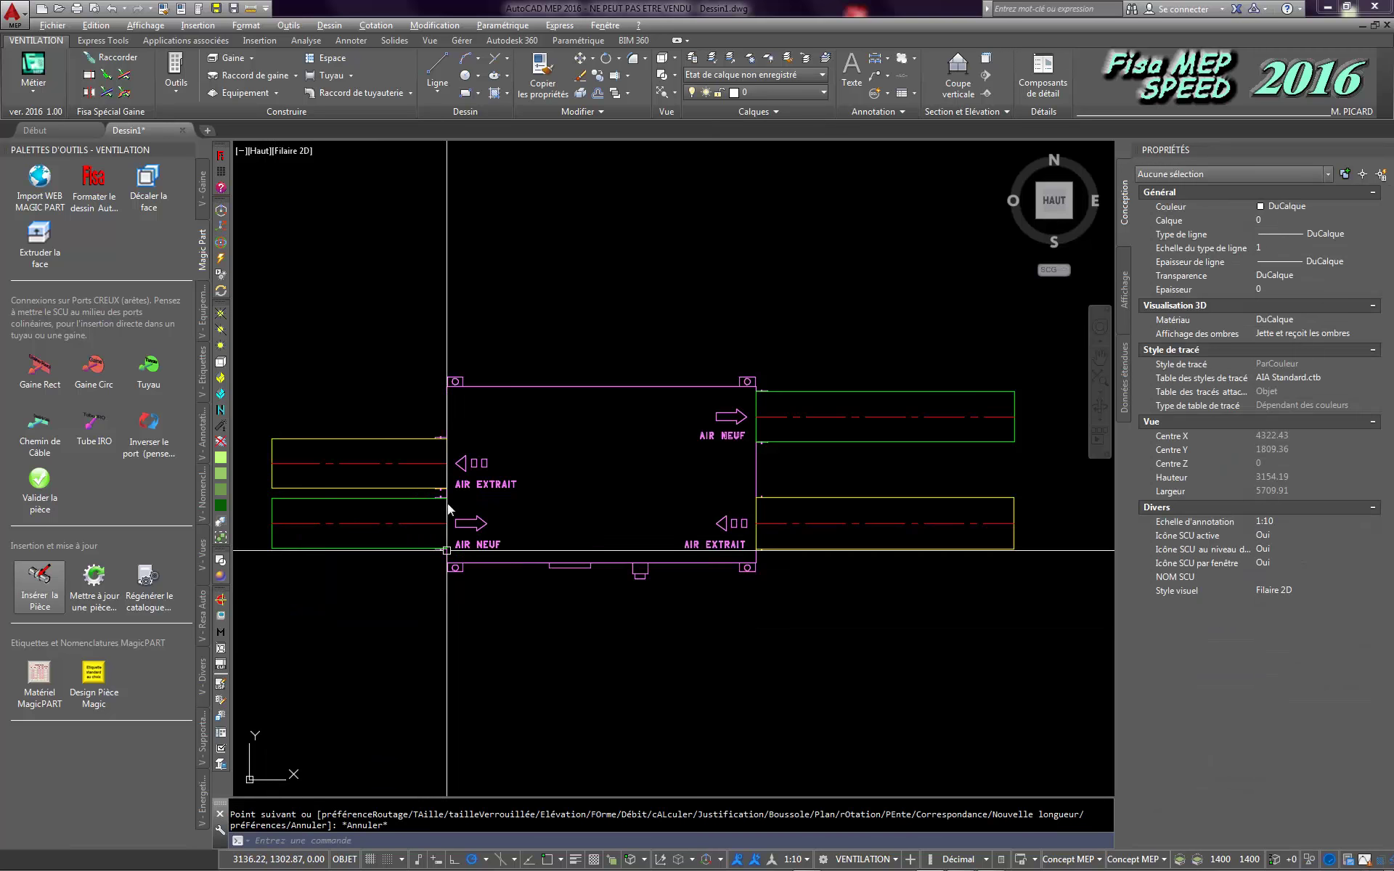
Step: Draw a vertical pipe of nominal size 50 downward from the pipe connection on the unit's lower edge
{"action": "left_click", "coordinate": [580, 563]}
{"action": "left_click", "coordinate": [639, 591]}
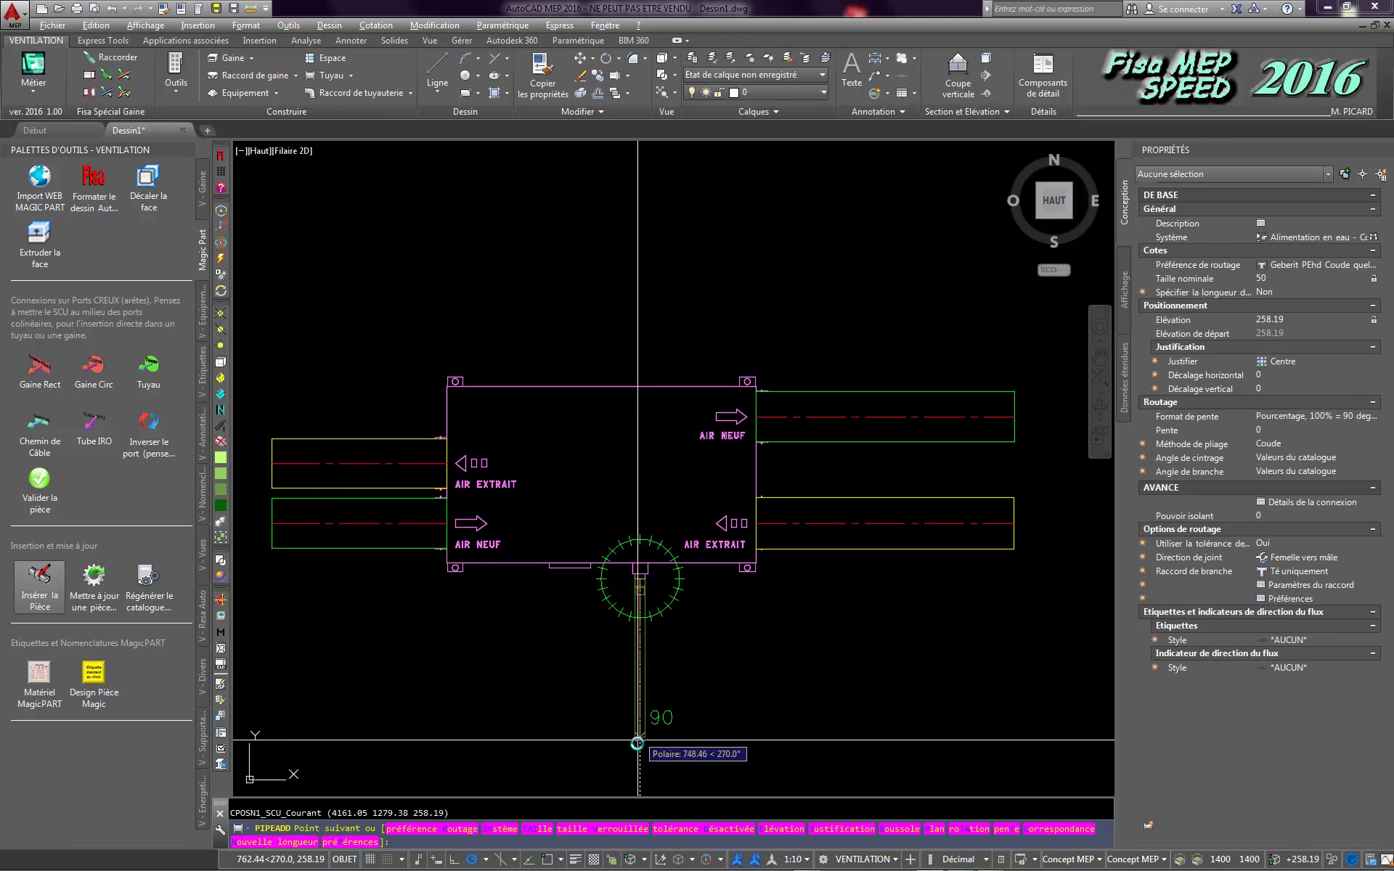
{"action": "key", "text": "Escape"}
{"action": "left_click", "coordinate": [644, 619]}
{"action": "key", "text": "Escape"}
Step: Draw a 200 x 100 Cheminement à basse tension cable tray straight down from the unit's cable tray connection
{"action": "left_click", "coordinate": [590, 567]}
{"action": "left_click", "coordinate": [570, 580]}
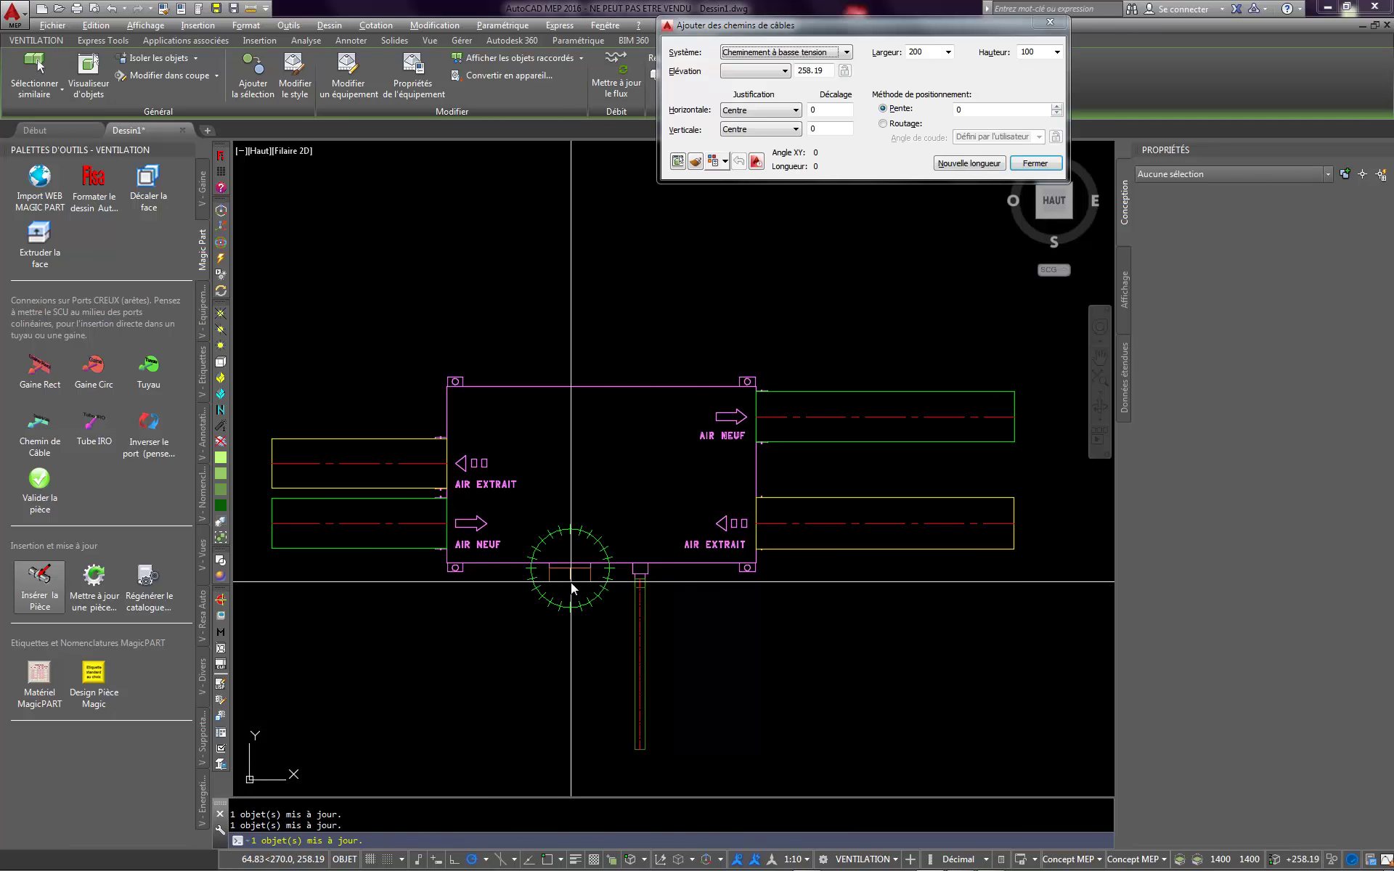
{"action": "left_click", "coordinate": [570, 759]}
{"action": "key", "text": "Escape"}
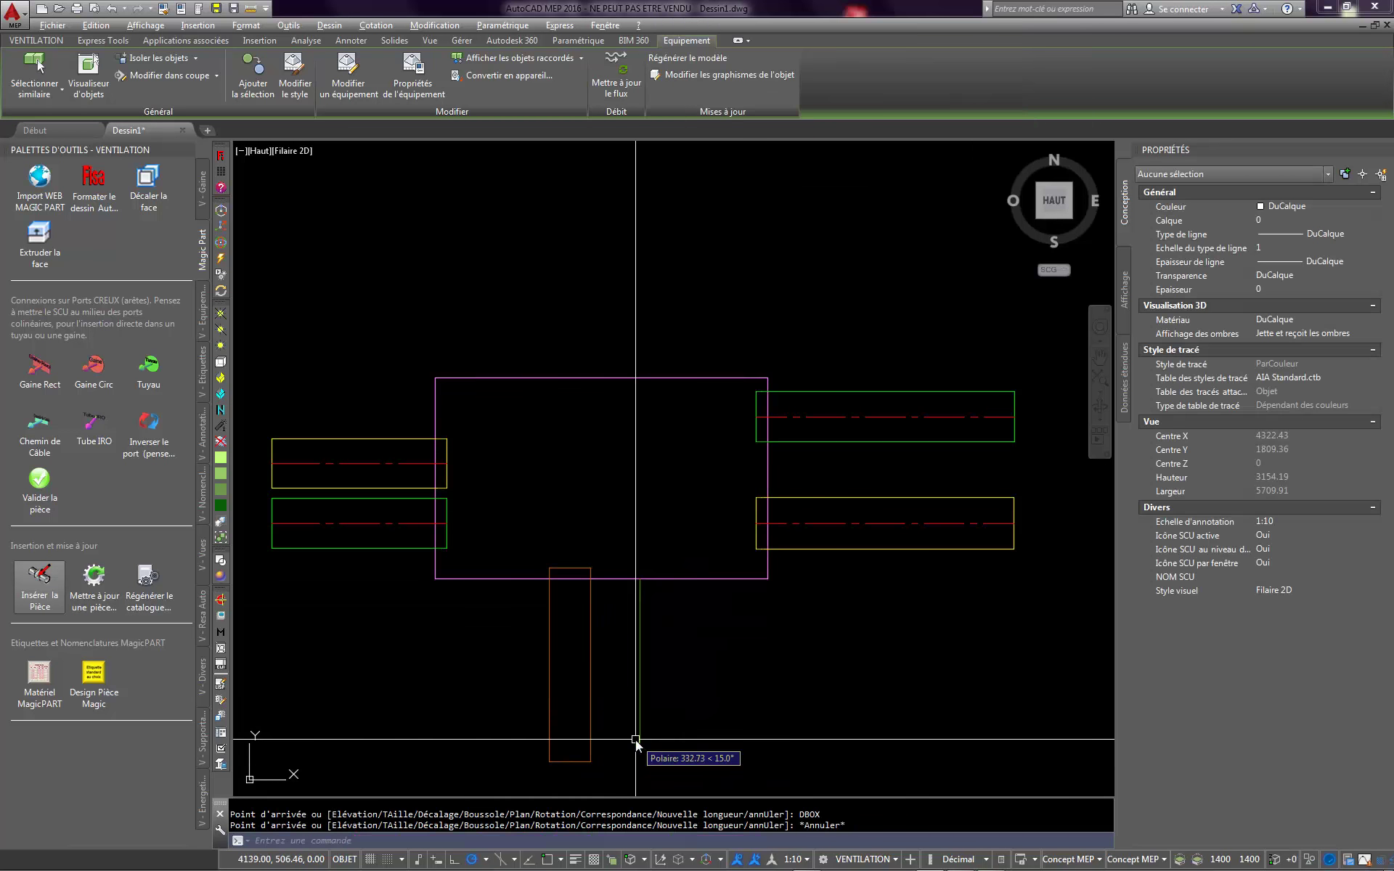
Step: Place a Matériel MagicPART schedule table for the inserted unit just above it in the drawing
{"action": "middle_click", "coordinate": [605, 590]}
{"action": "middle_click", "coordinate": [605, 589]}
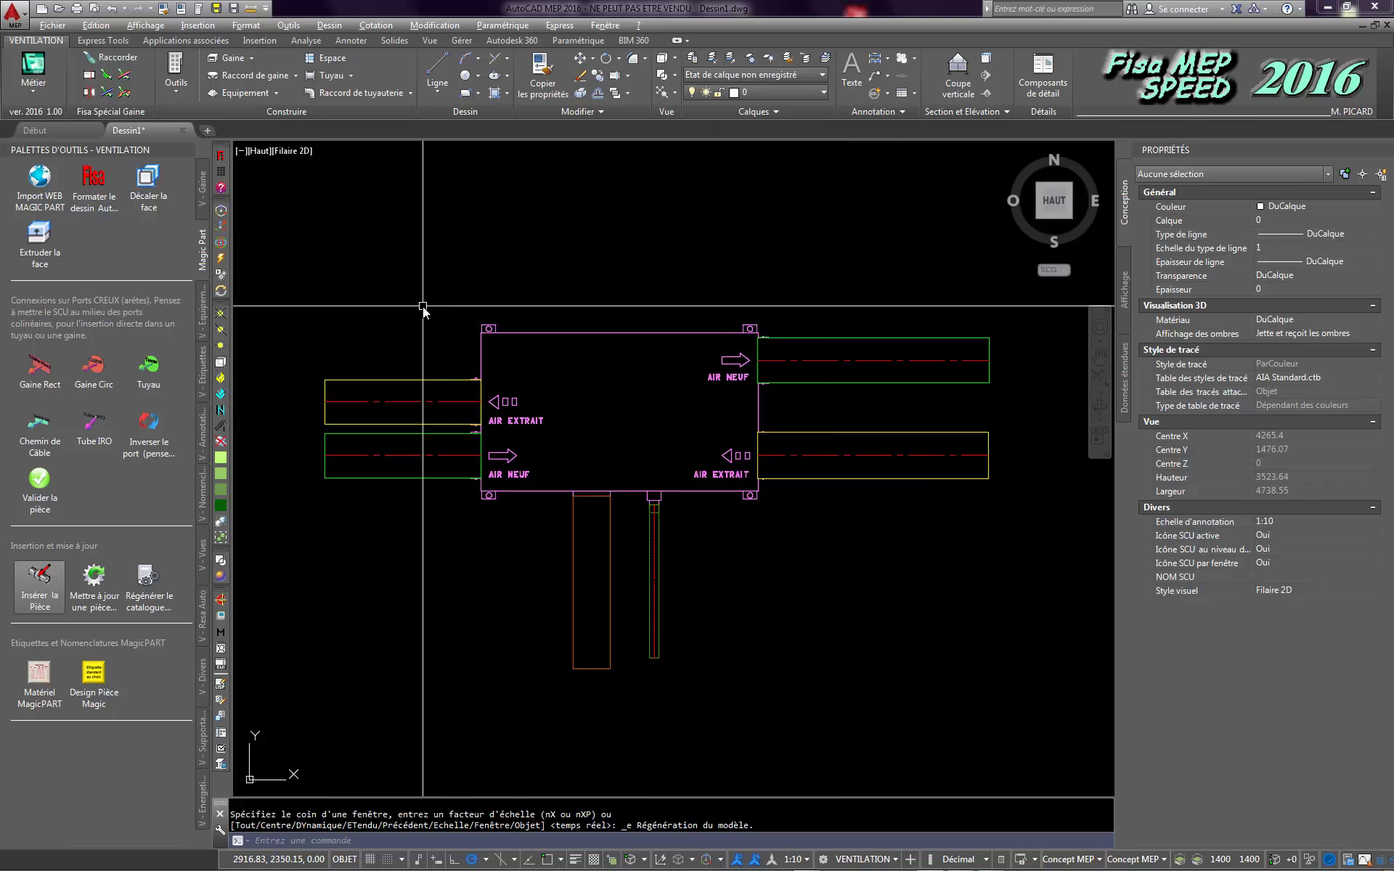
{"action": "left_click", "coordinate": [42, 668]}
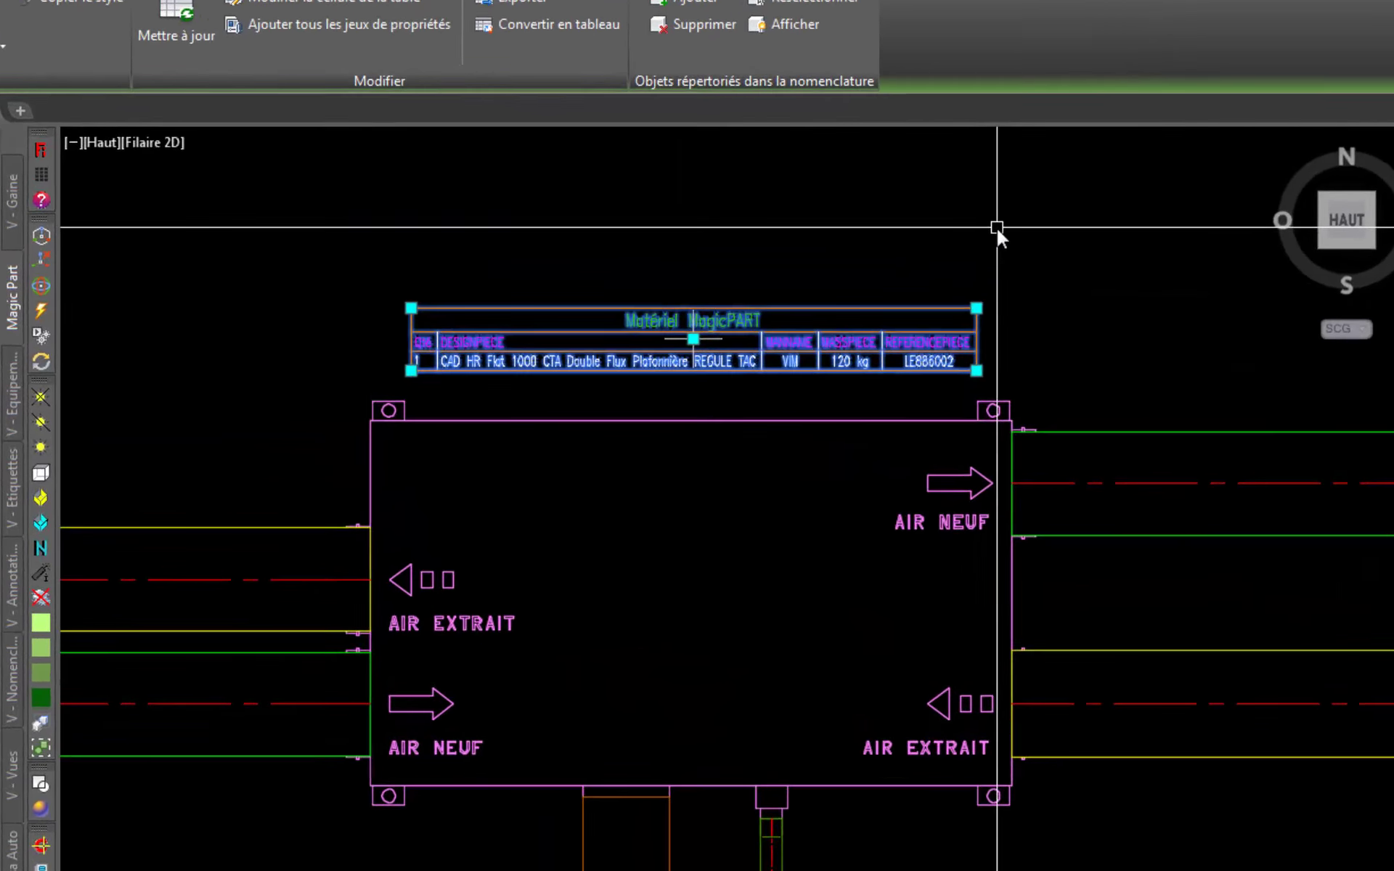
{"action": "key", "text": "Escape"}
{"action": "key", "text": "Escape"}
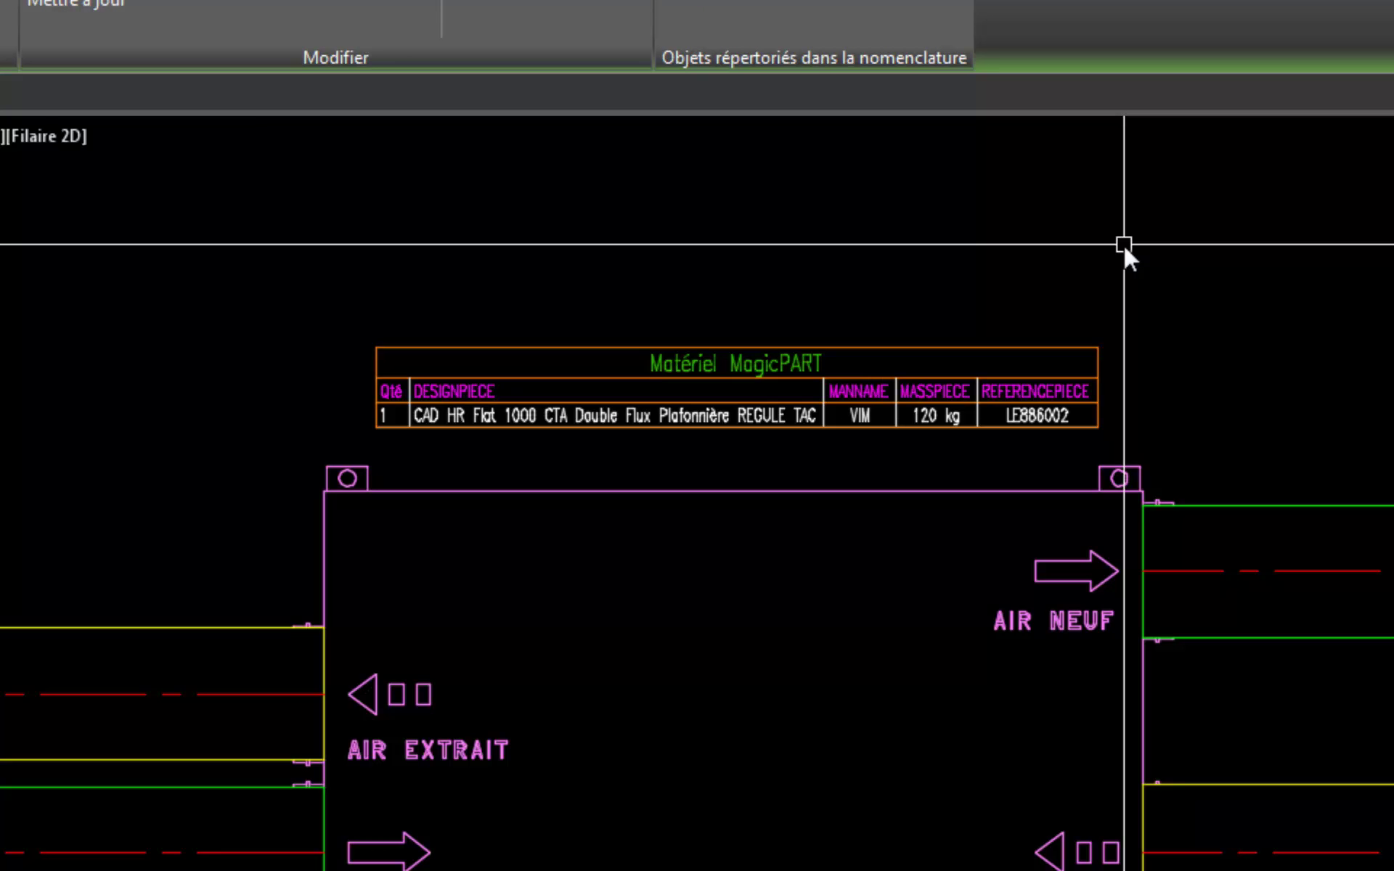
{"action": "scroll", "coordinate": [781, 315], "scroll_direction": "down", "scroll_amount": 2}
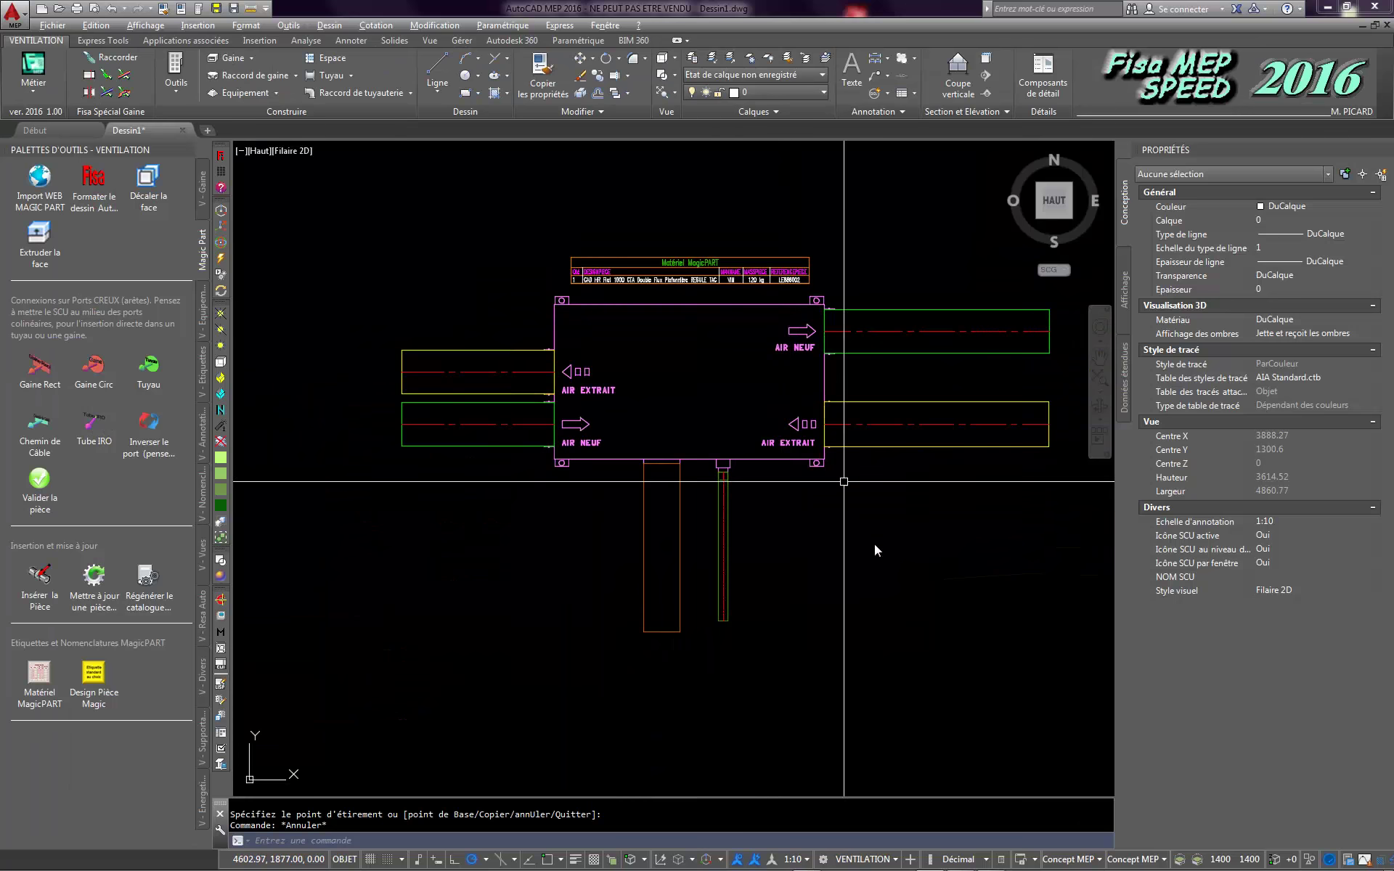